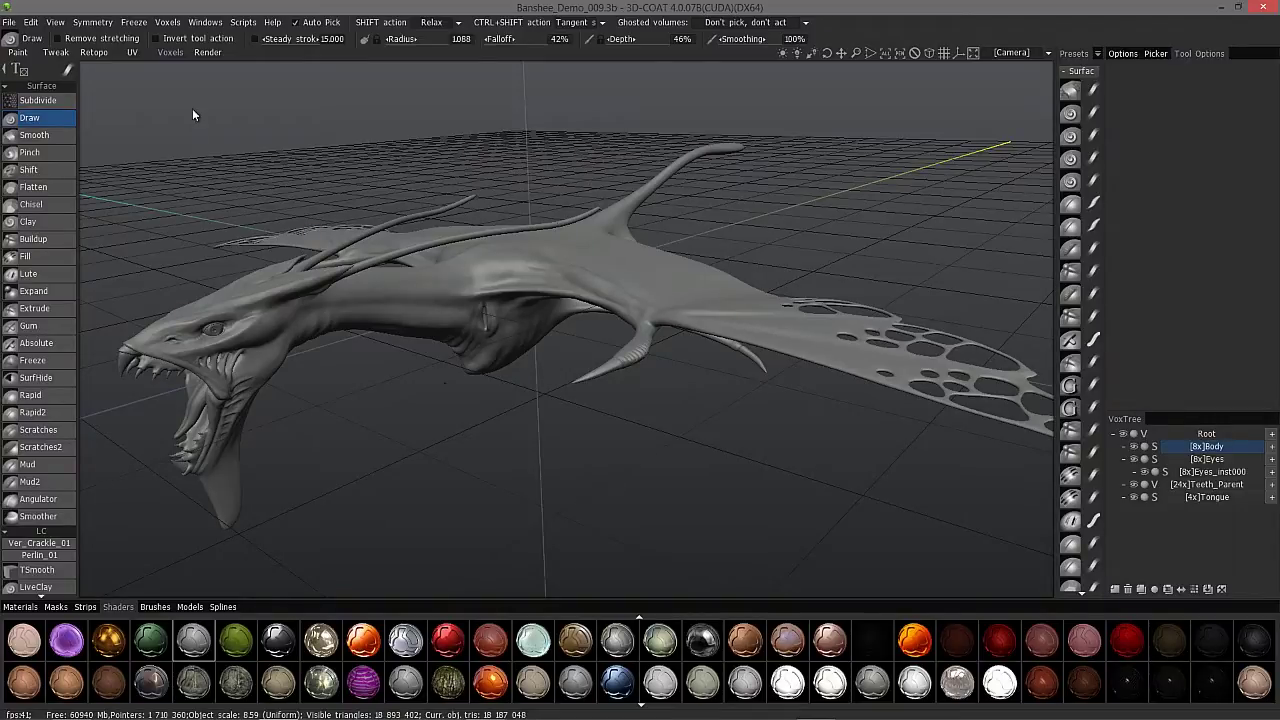
left_click(10, 22)
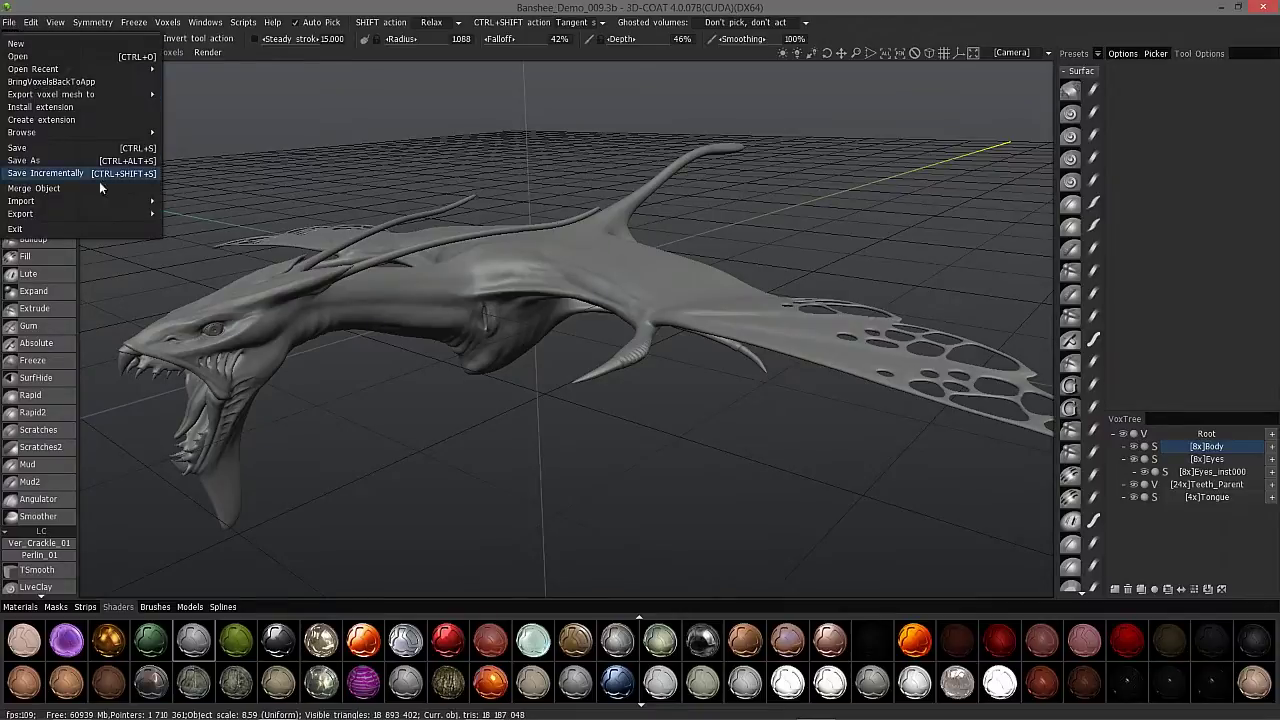
mouse_move(90, 213)
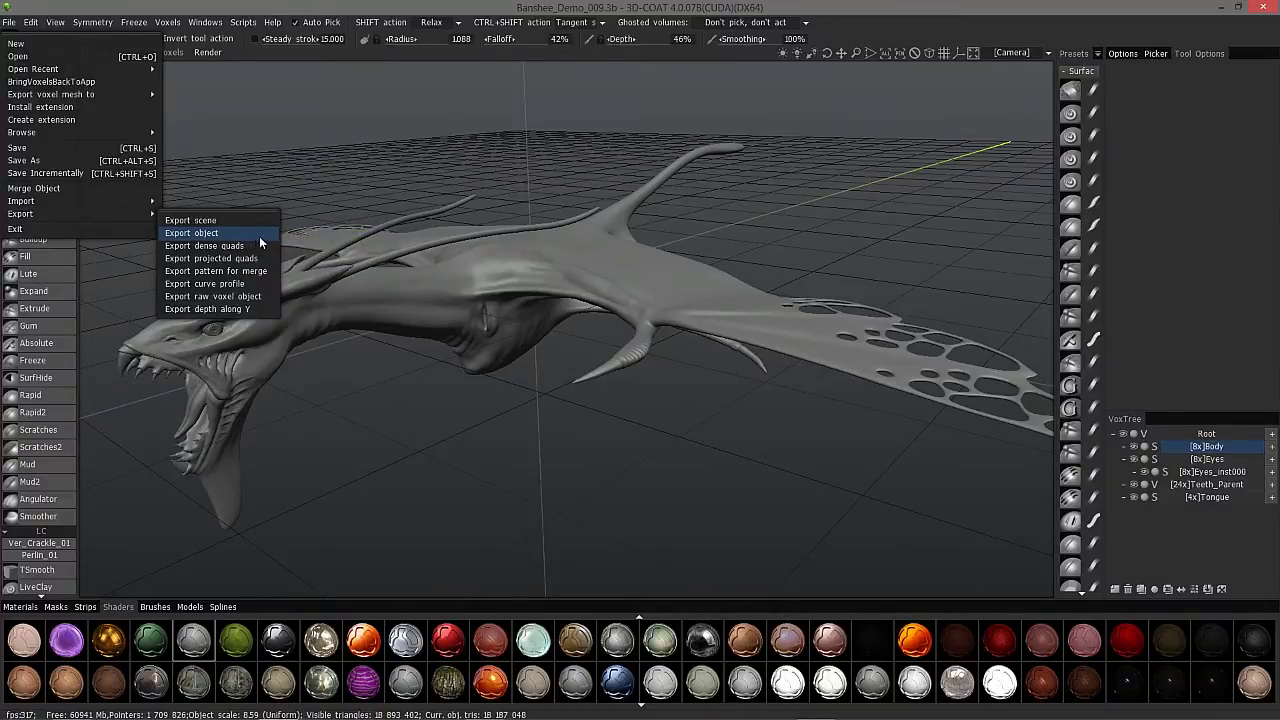
key("Escape")
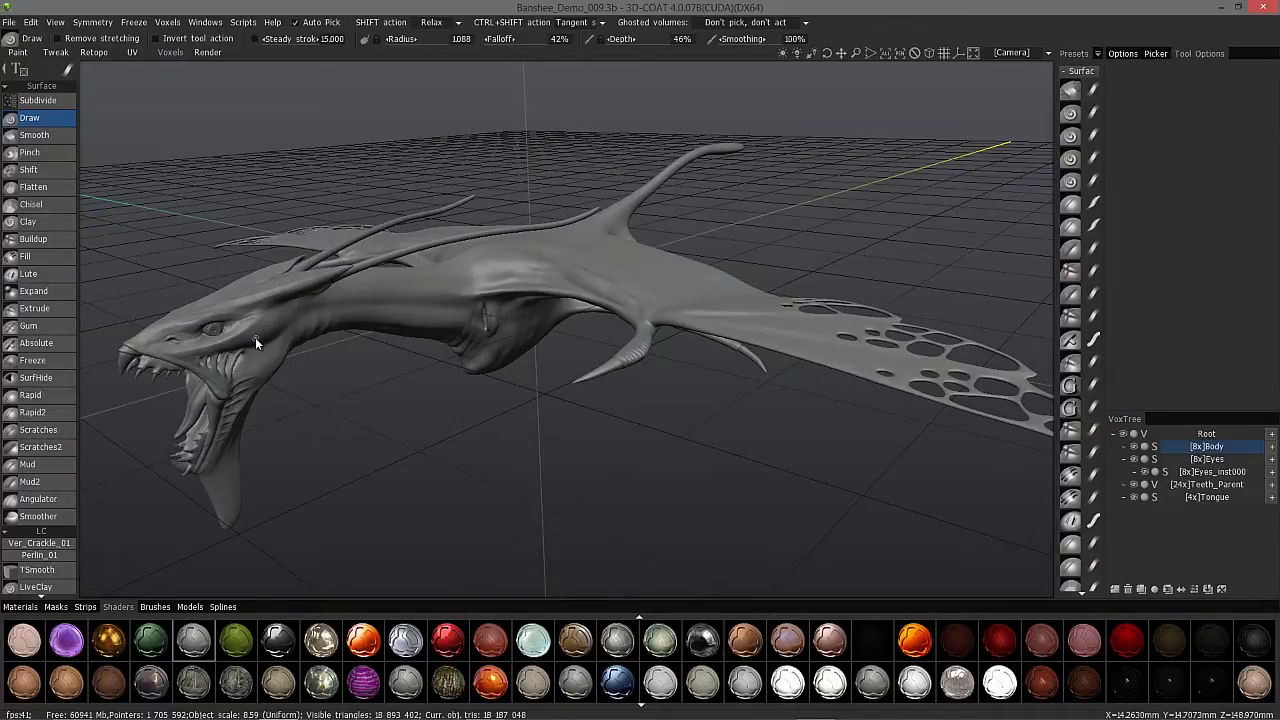
left_click(9, 22)
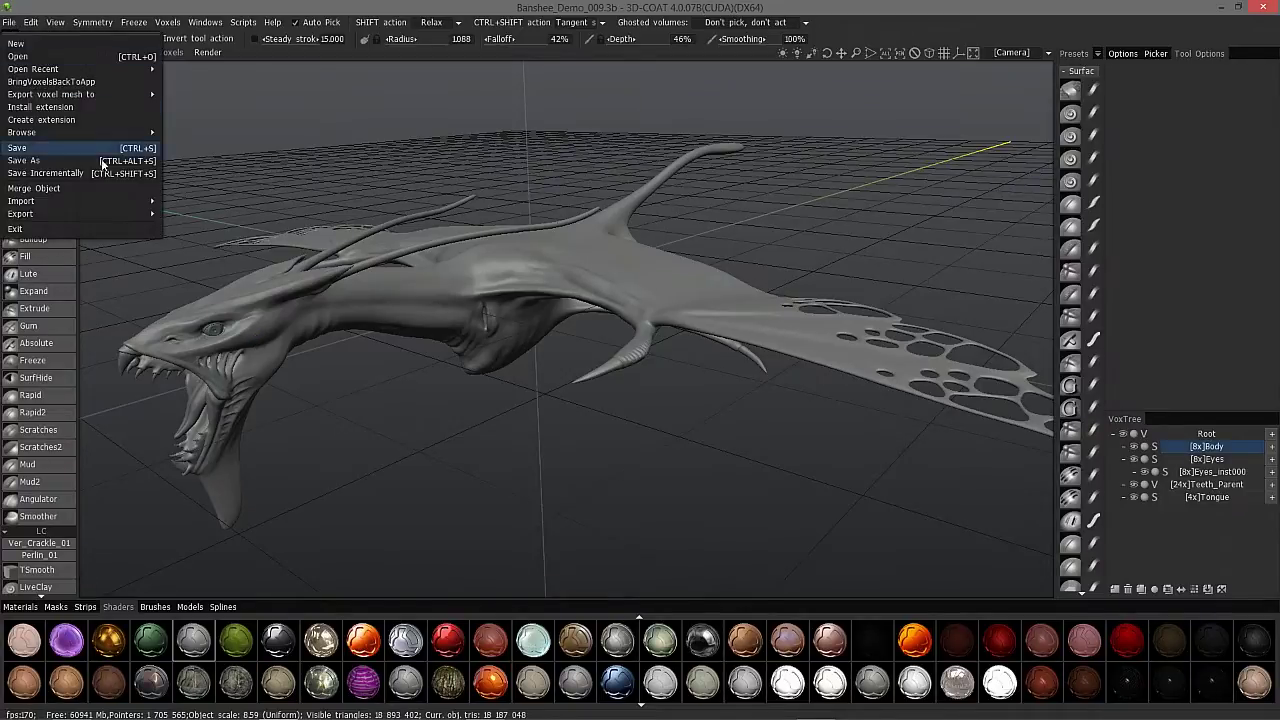
mouse_move(150, 213)
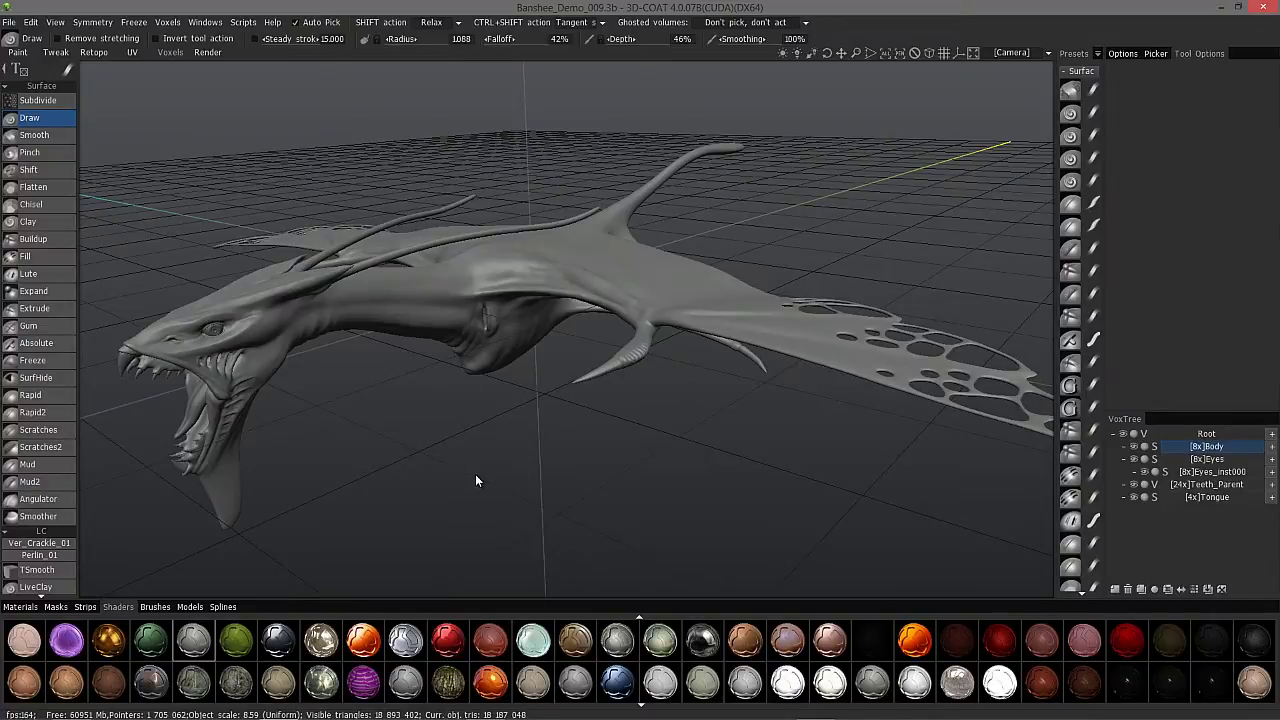
- Switch to the Render workspace and turn off realtime rendering for the creature
left_click(208, 52)
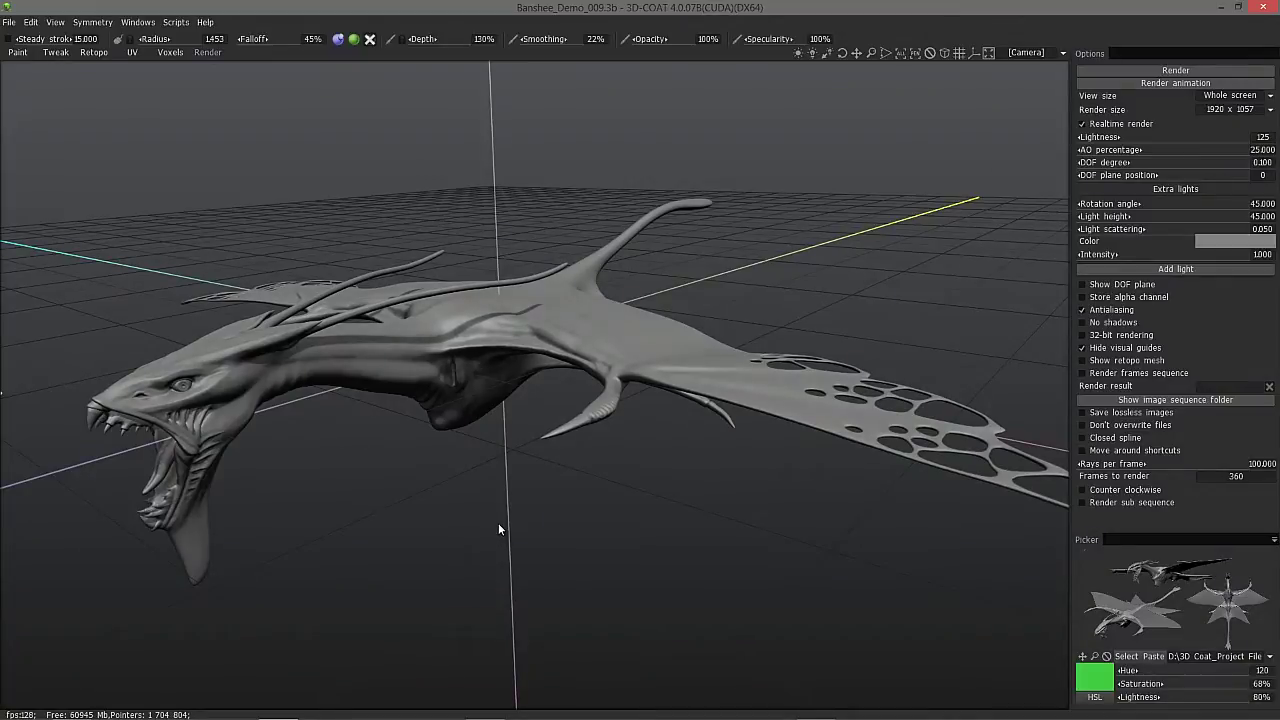
left_click_drag(347, 268, 374, 278)
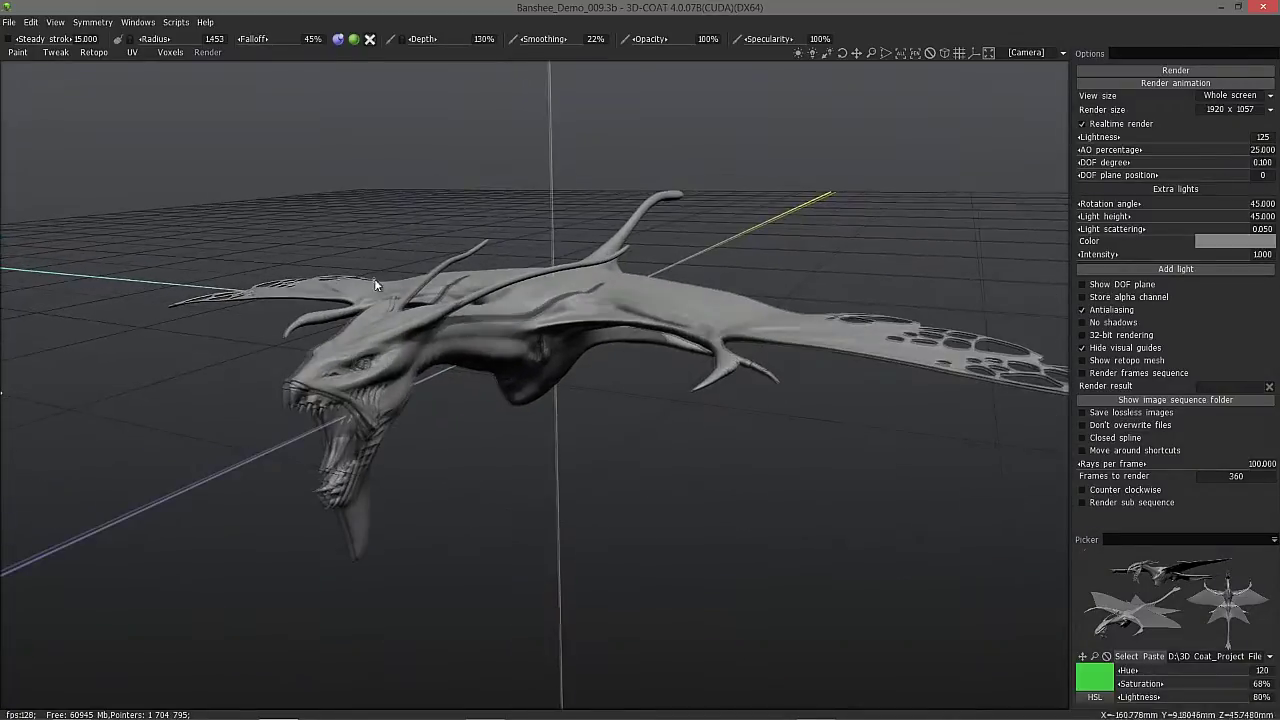
left_click_drag(448, 204, 793, 247)
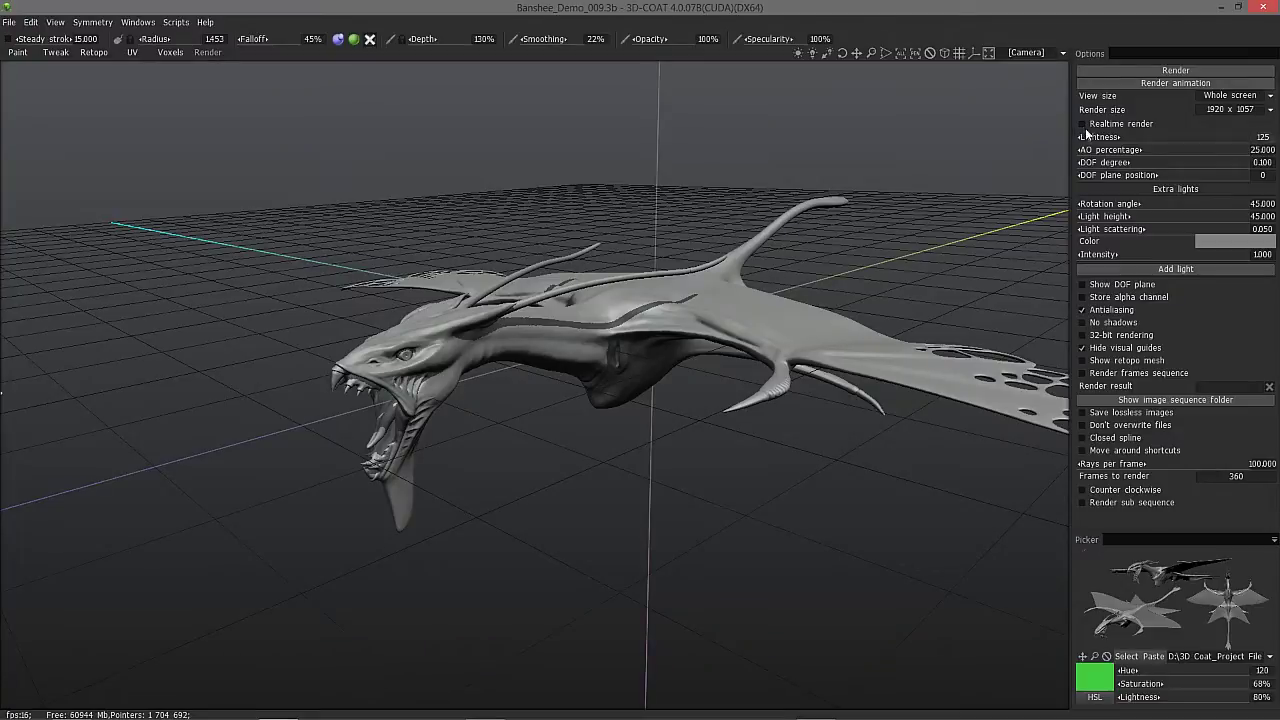
left_click_drag(786, 294, 803, 315)
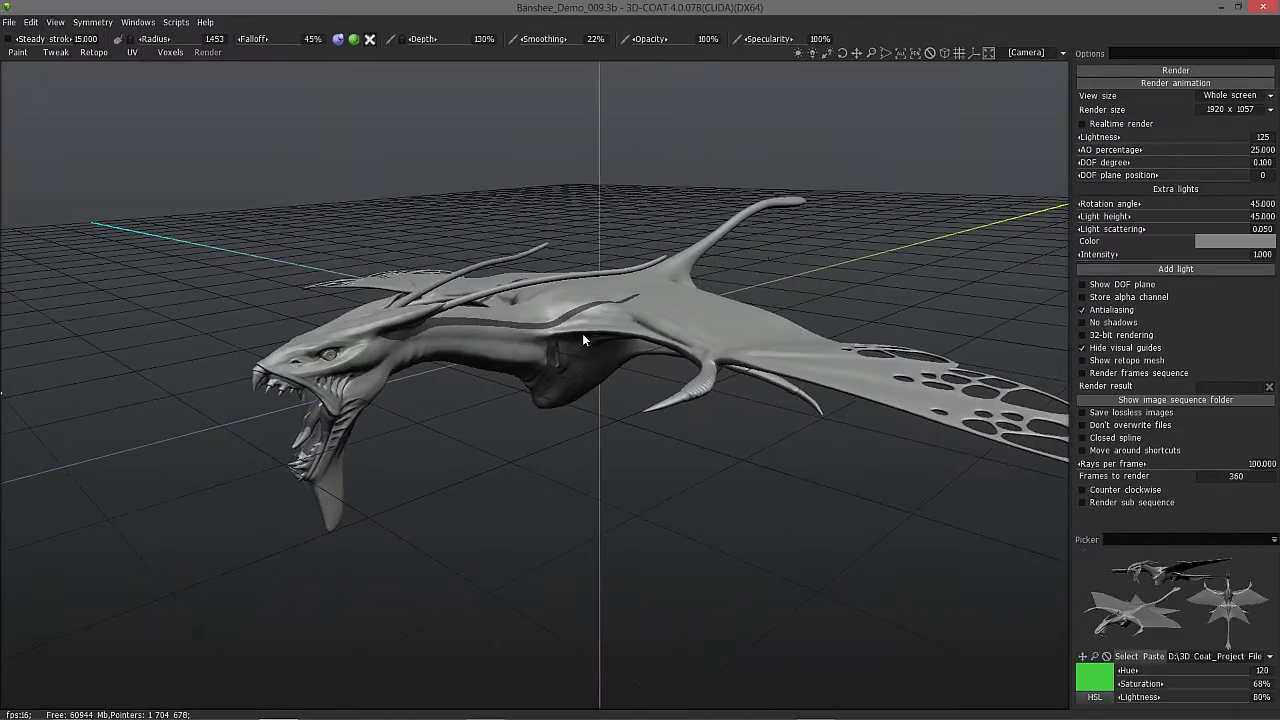
left_click_drag(566, 316, 581, 366)
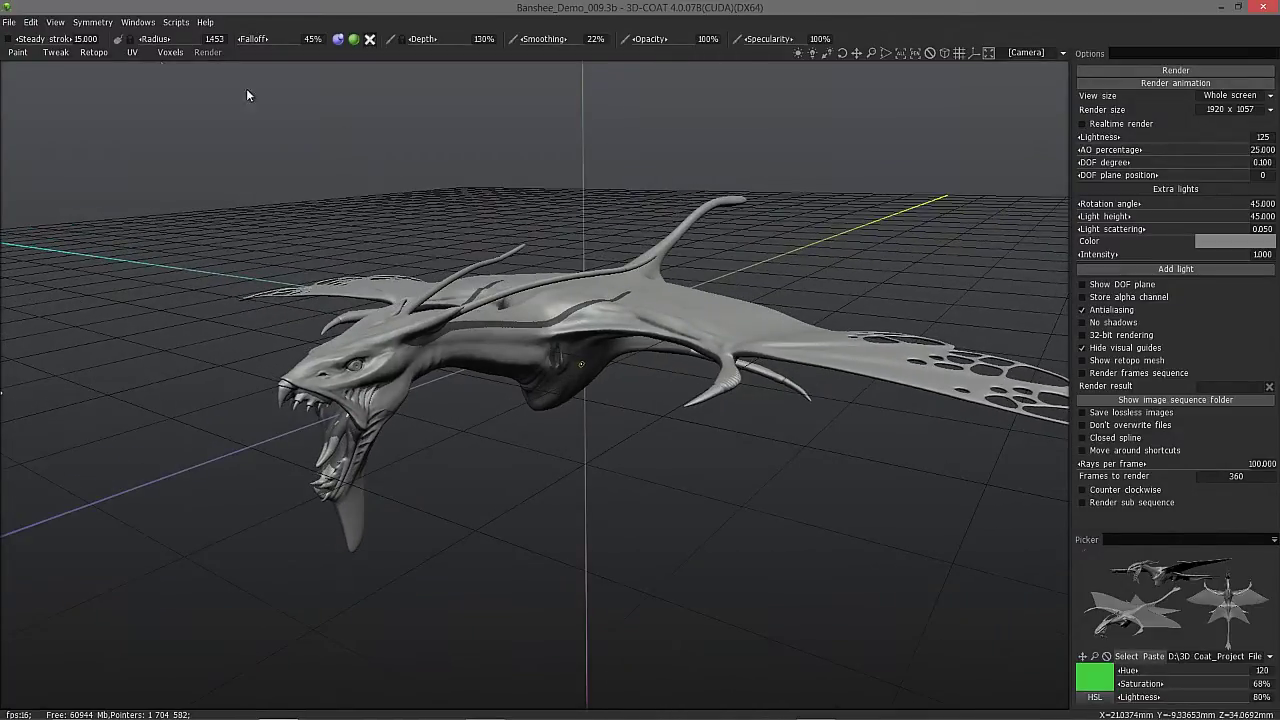
- Compare the creature's sculpt in the Voxels workspace with its retopology mesh in the Retopo workspace
left_click(169, 52)
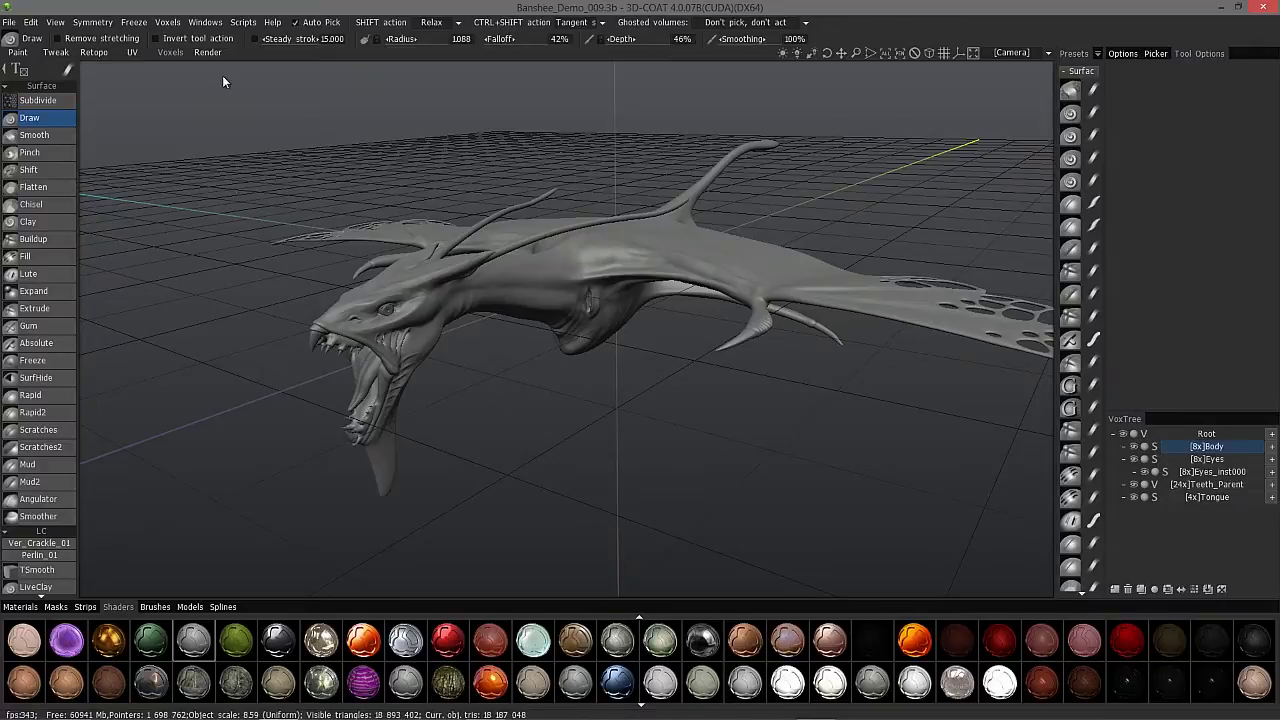
left_click(94, 56)
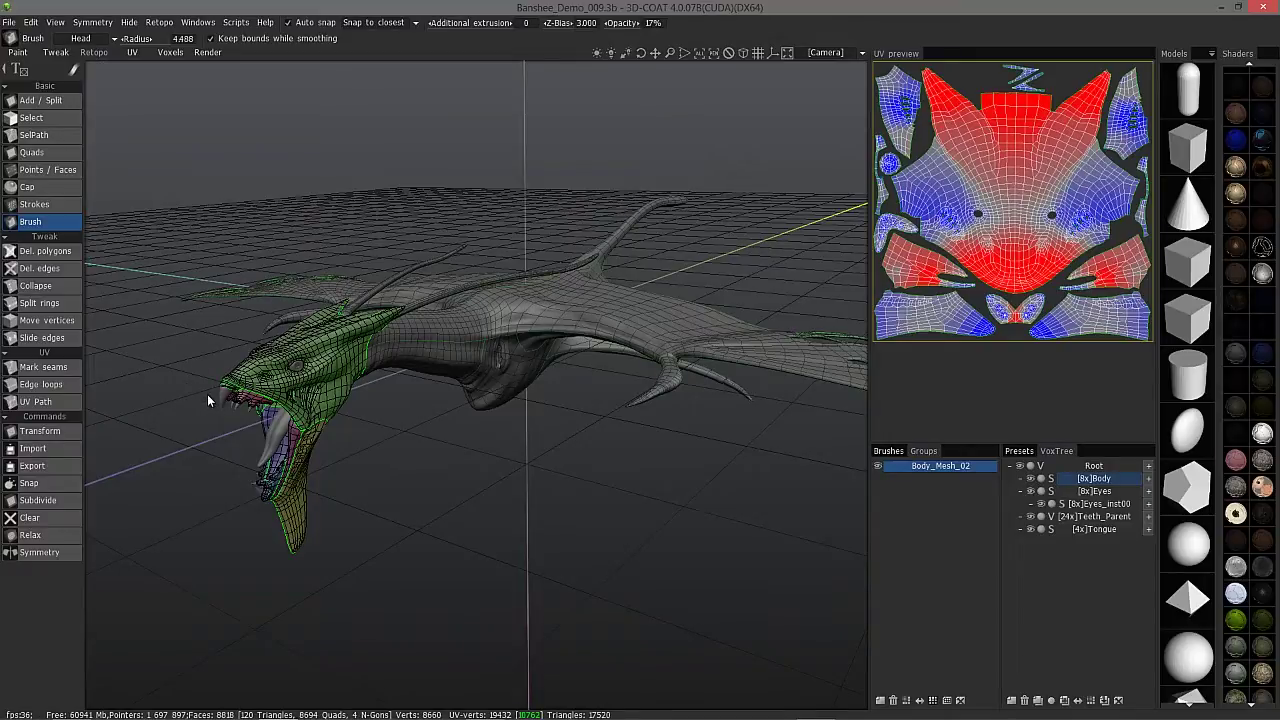
middle_click_drag(391, 344, 527, 393)
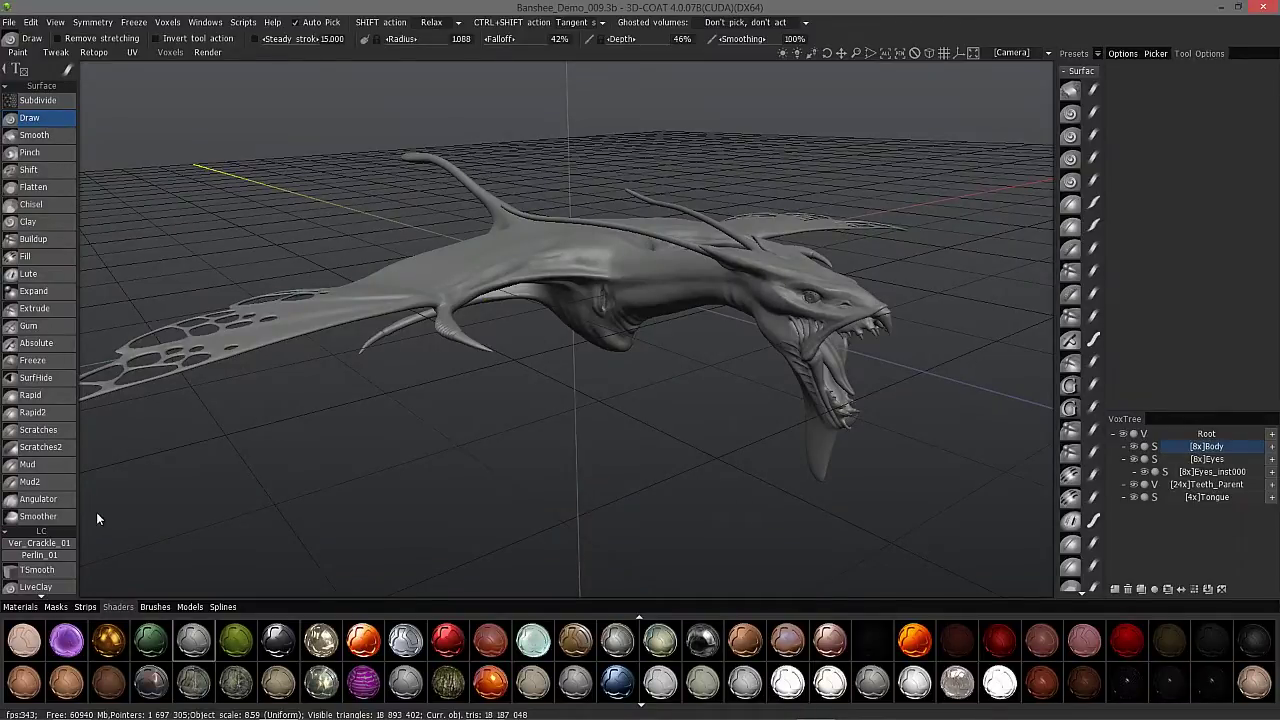
- Try the Merge tool in the Voxels workspace, picking the object to merge from the retopo mesh
scroll(46, 216, "down", 8)
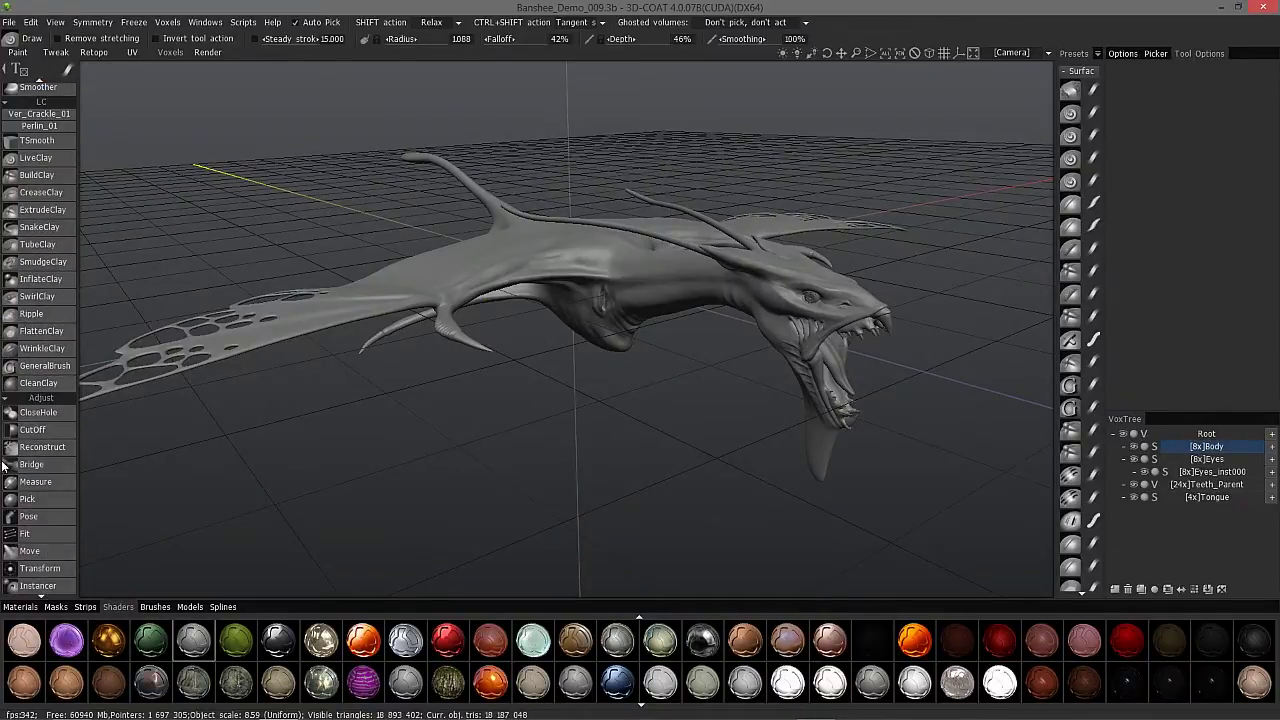
scroll(64, 262, "down", 7)
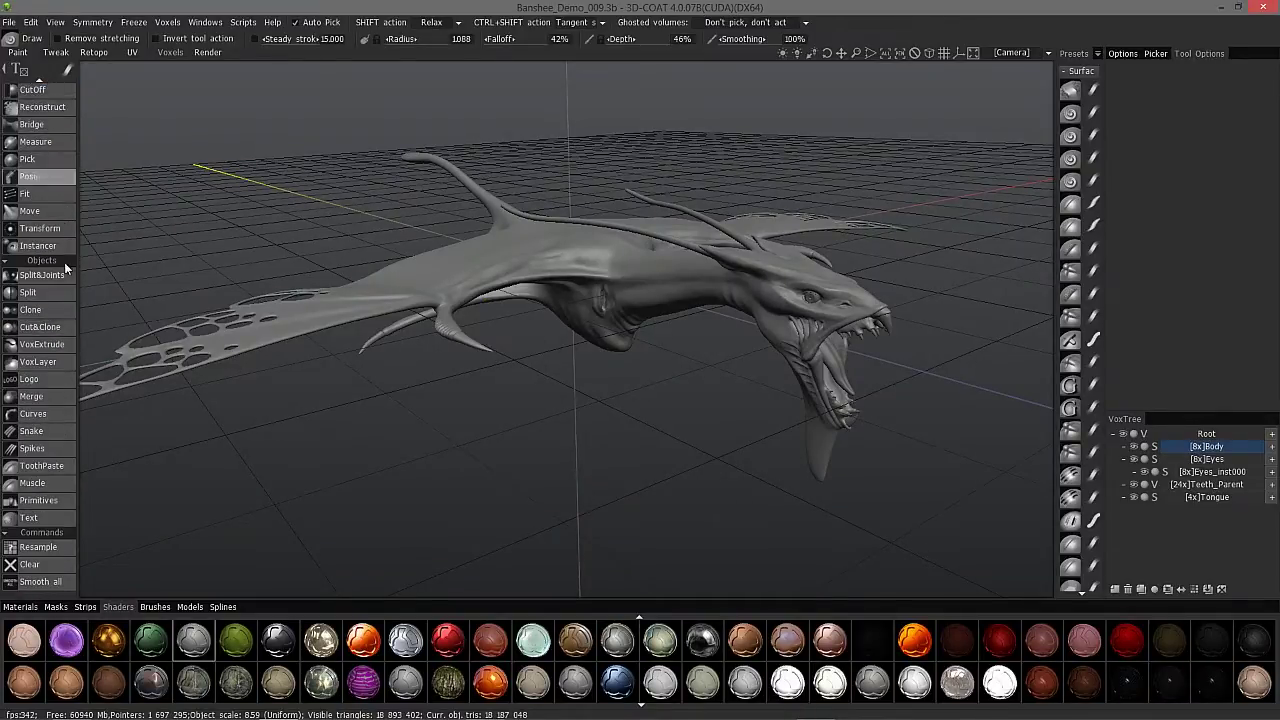
left_click(54, 397)
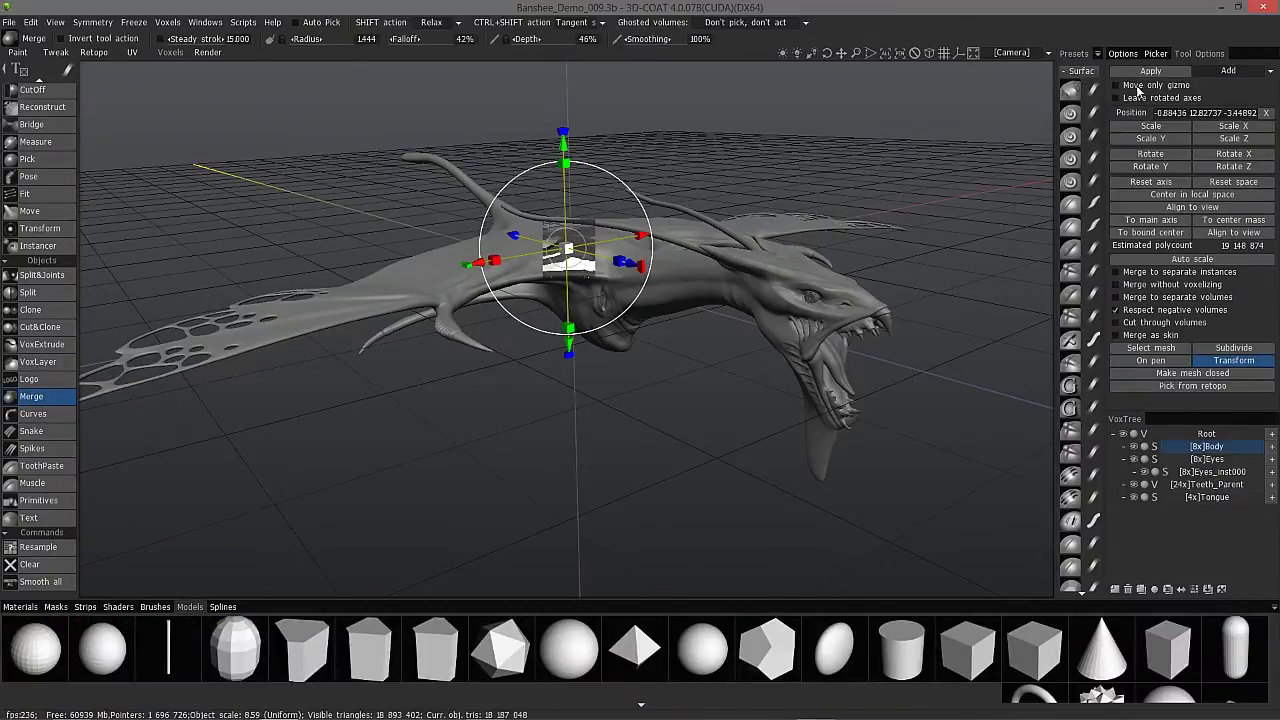
left_click(1190, 386)
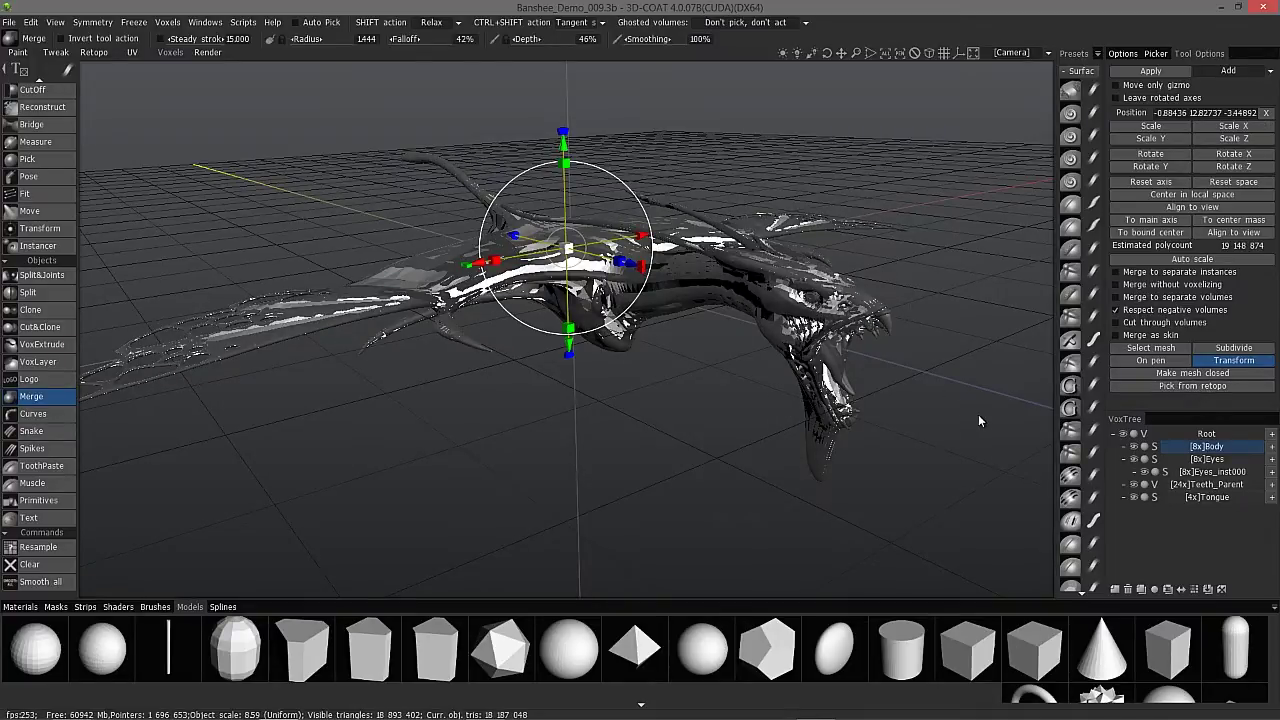
scroll(49, 128, "up", 10)
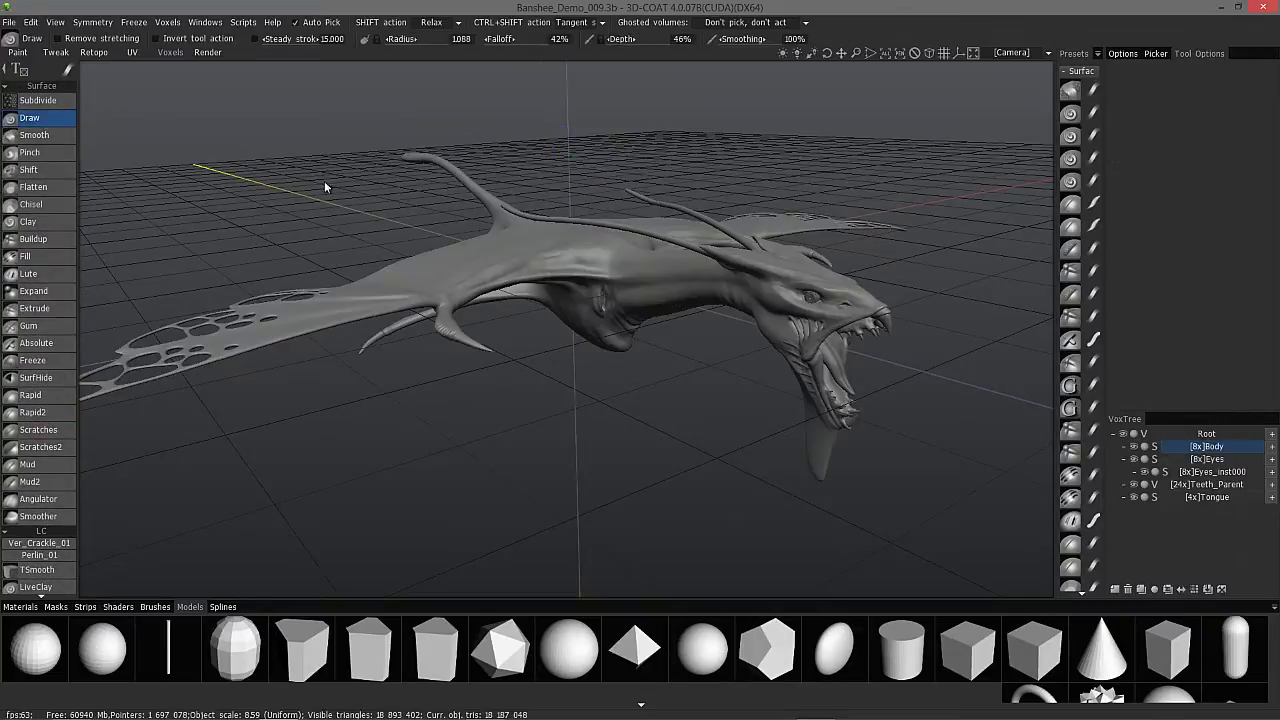
- Check the retopo mesh, then review the Conform Retopo Mesh option across the Move, Pose and Transform tools in the Voxels workspace
left_click(98, 53)
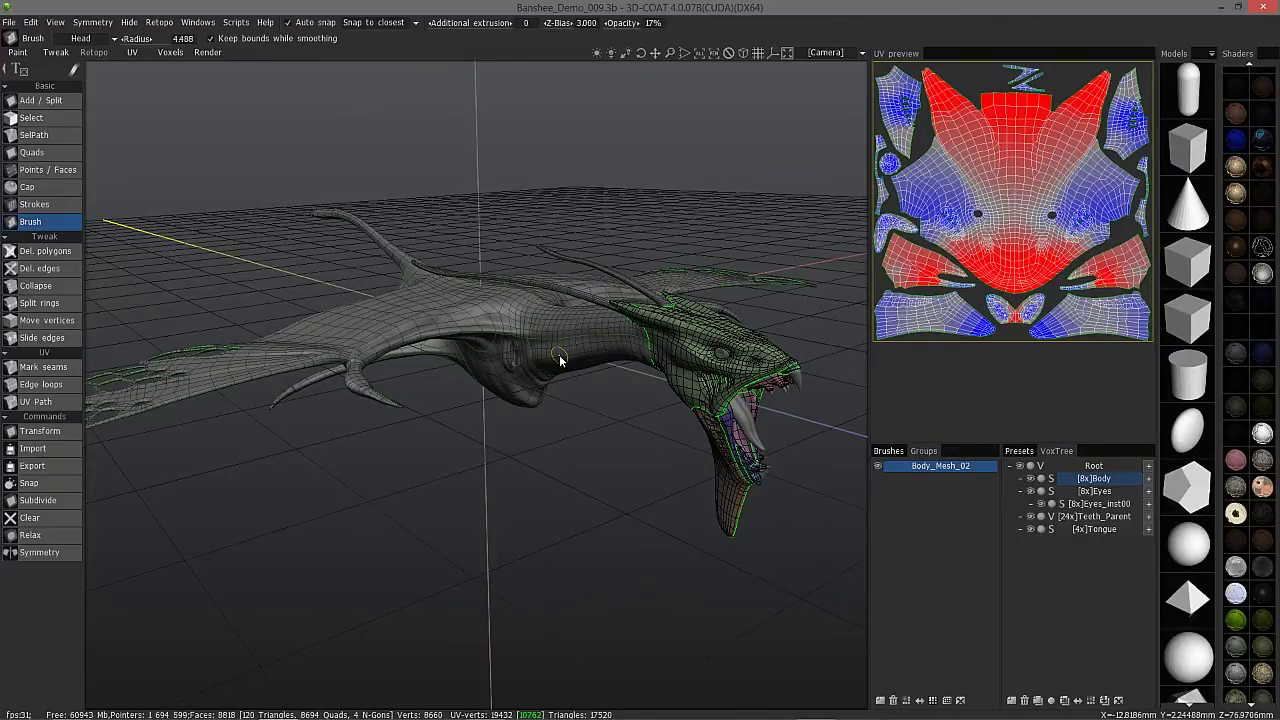
left_click(167, 52)
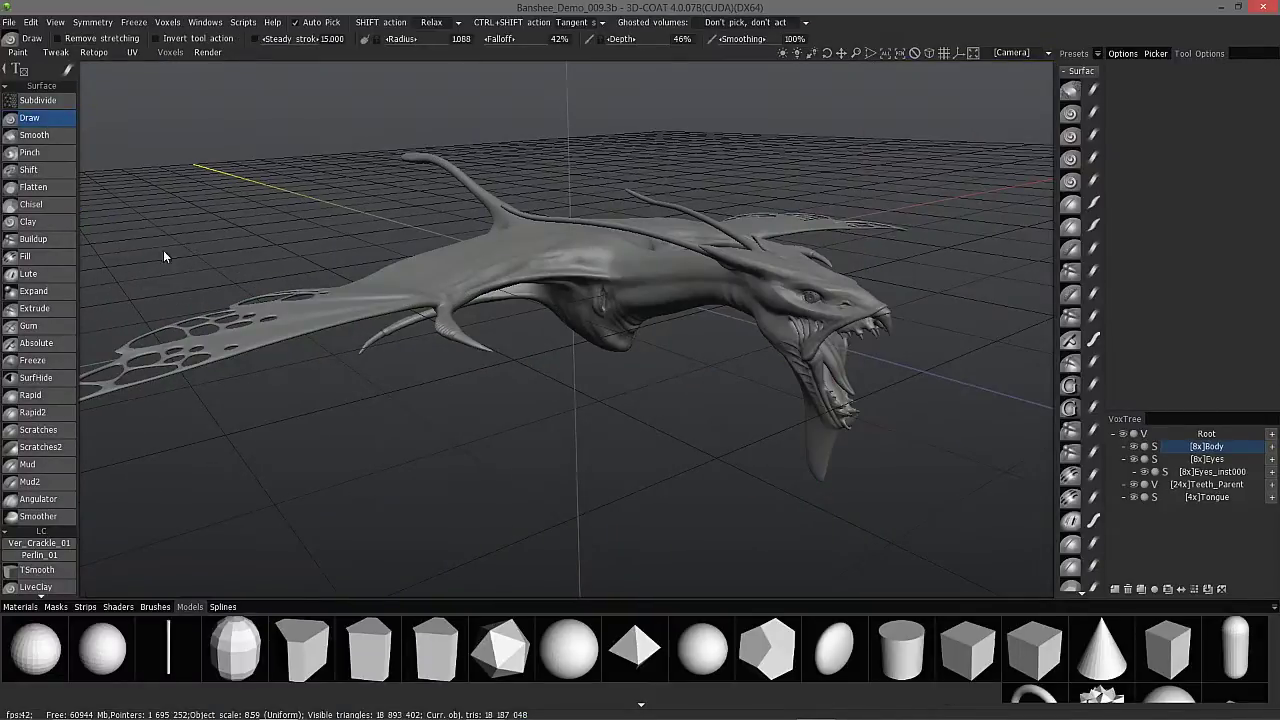
scroll(52, 479, "down", 5)
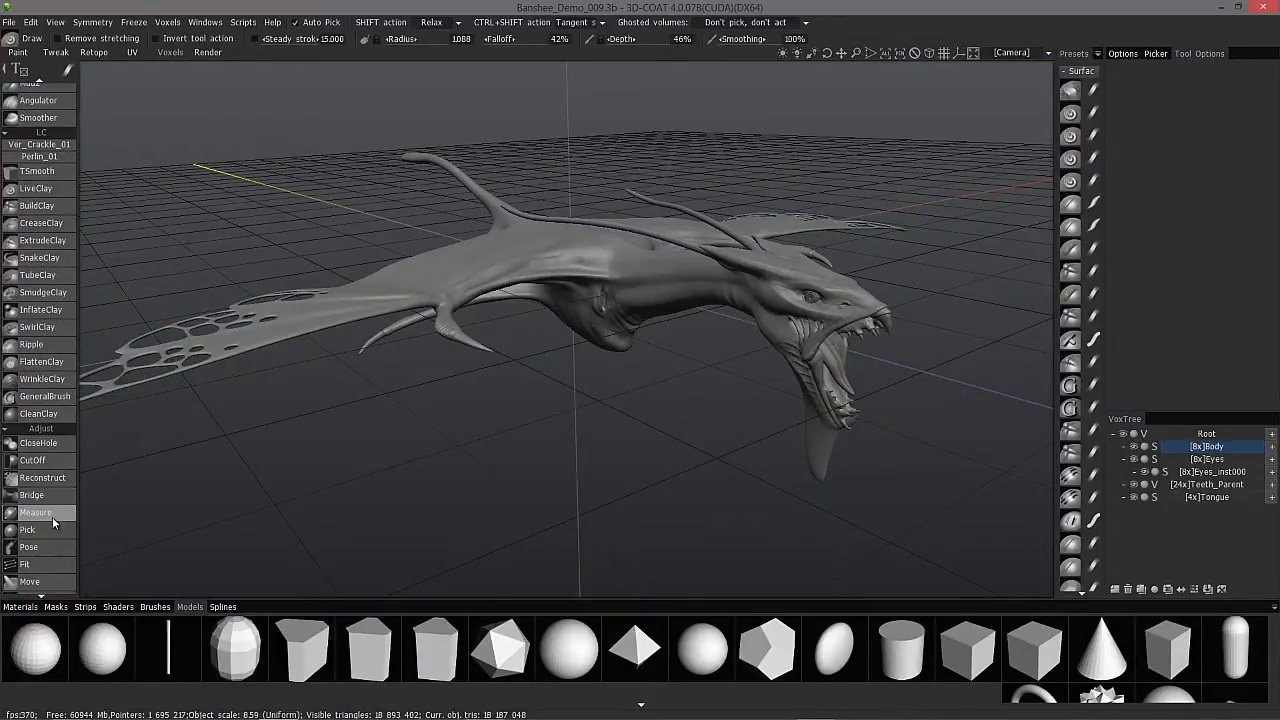
scroll(52, 517, "down", 5)
scroll(60, 242, "down", 3)
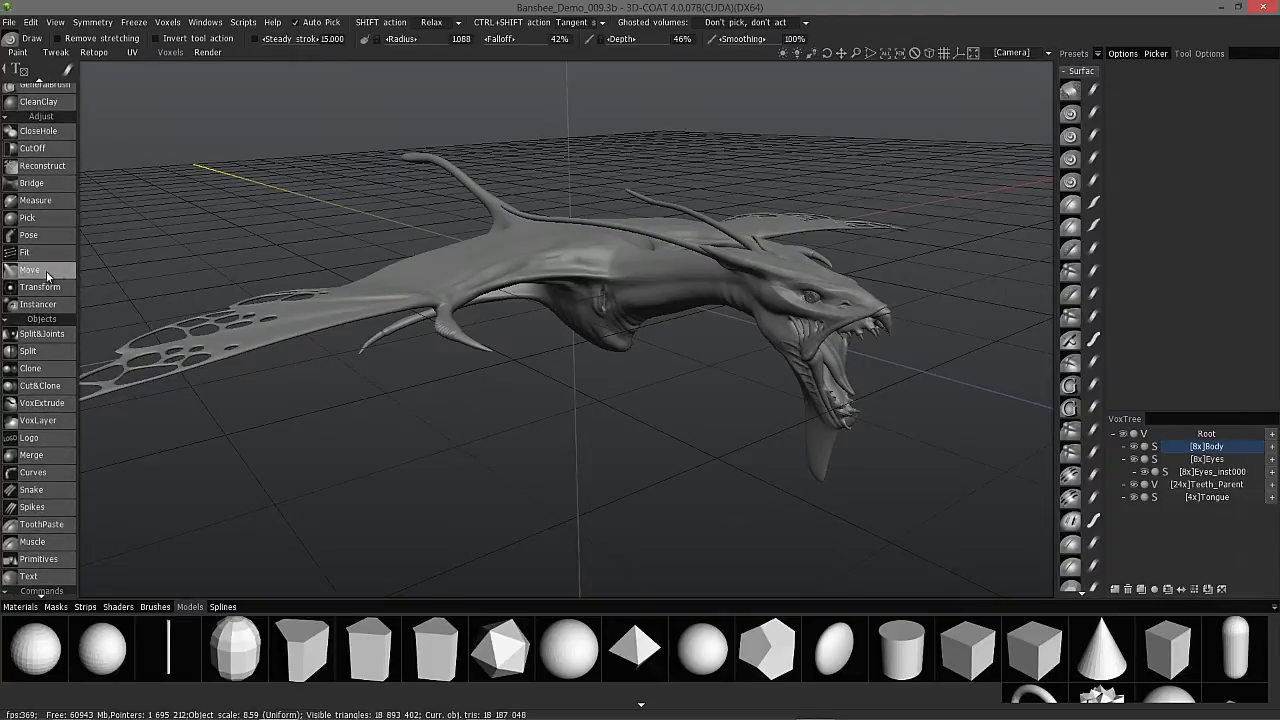
left_click(47, 270)
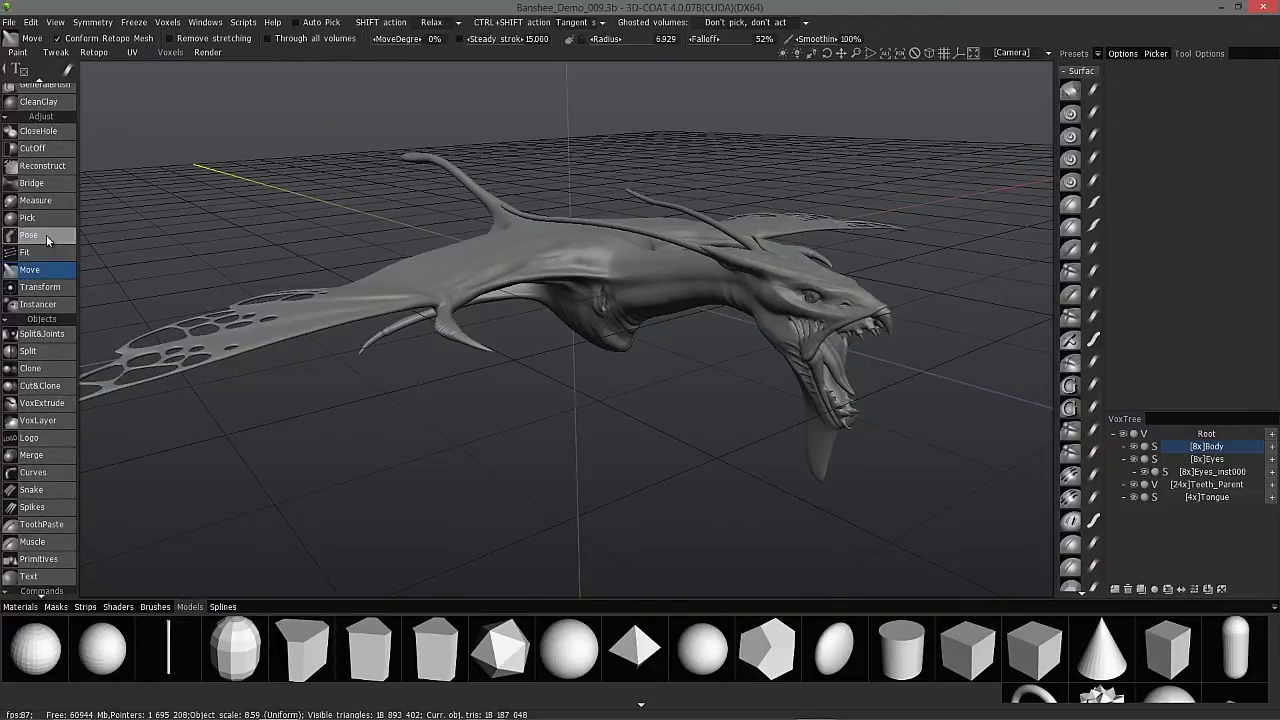
left_click(45, 235)
left_click(56, 288)
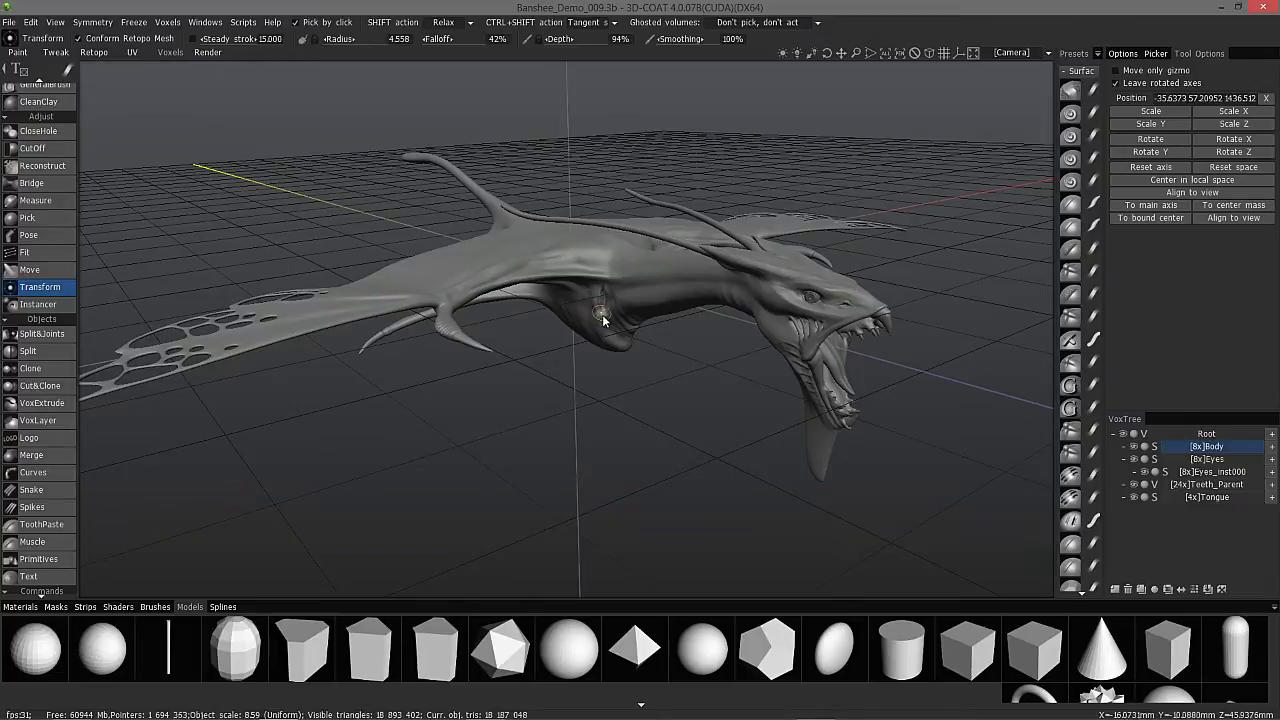
scroll(600, 320, "up", 4)
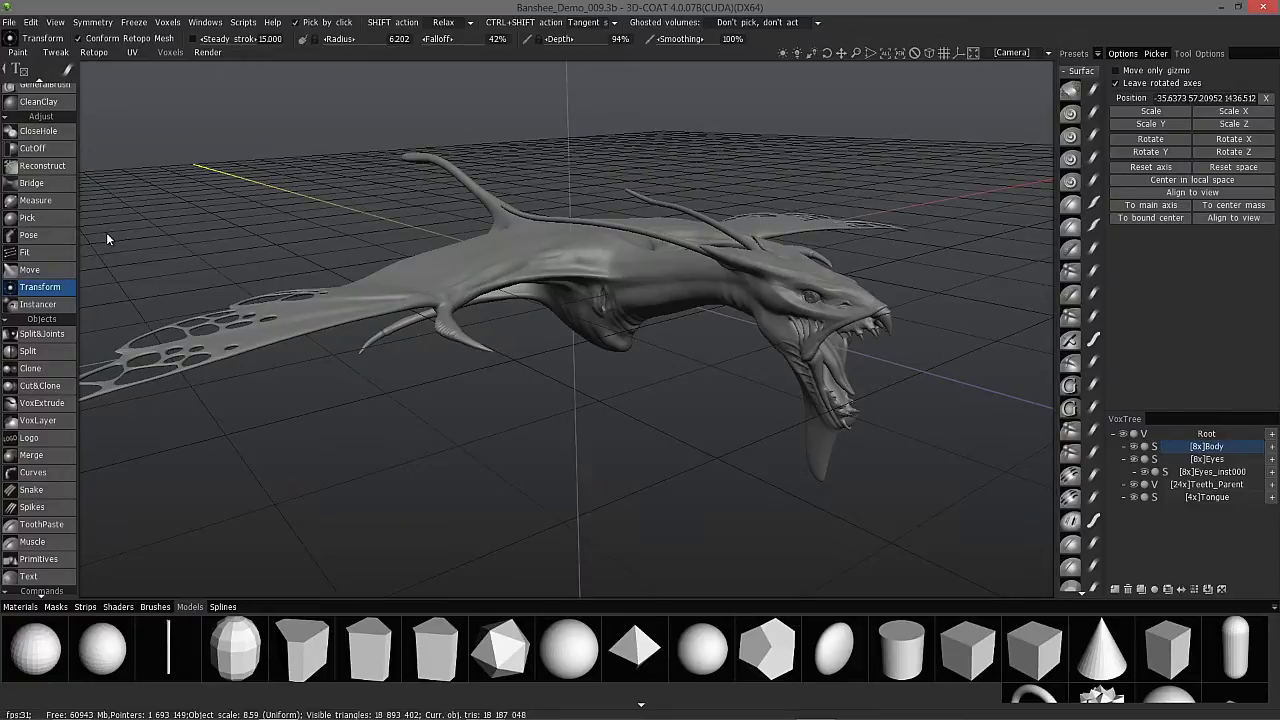
- Adjust the retopo mesh on the side of the creature's head in the Retopo workspace, using the Brush at radius 2.794
left_click(93, 52)
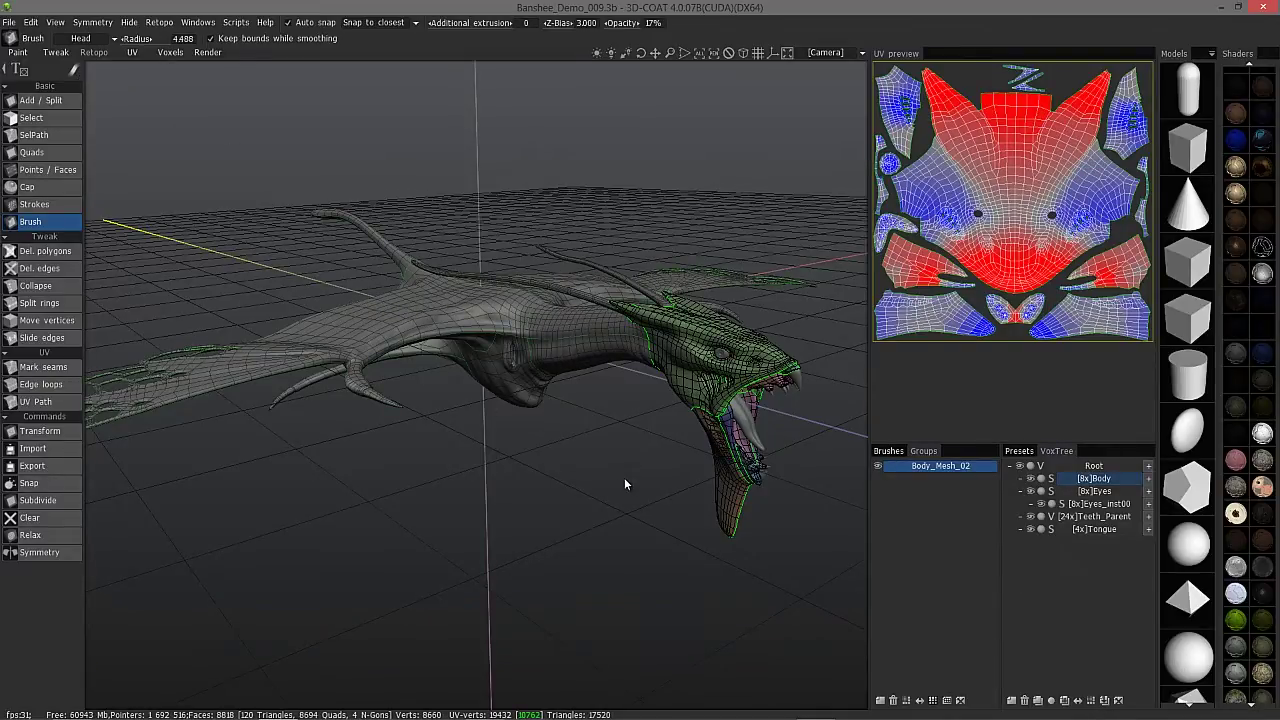
left_click_drag(624, 477, 667, 392)
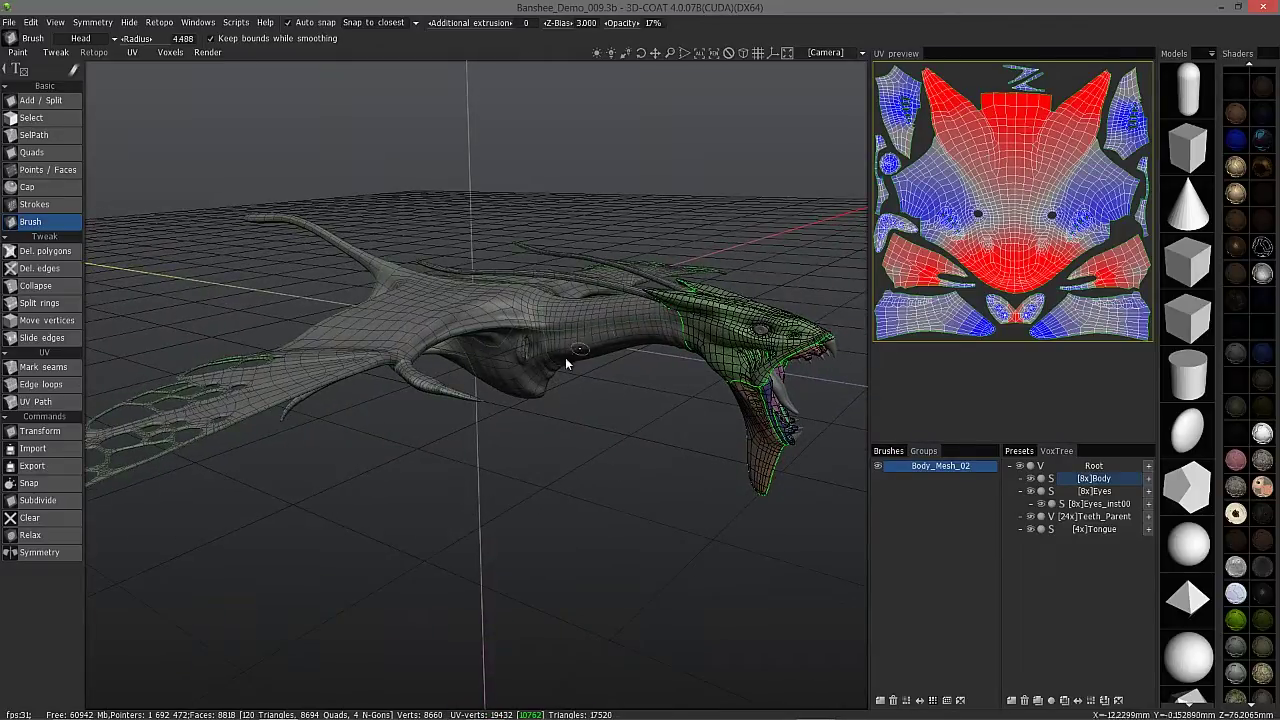
left_click_drag(568, 299, 577, 353)
right_click_drag(577, 353, 654, 314, "alt")
left_click_drag(694, 286, 110, 482, "alt")
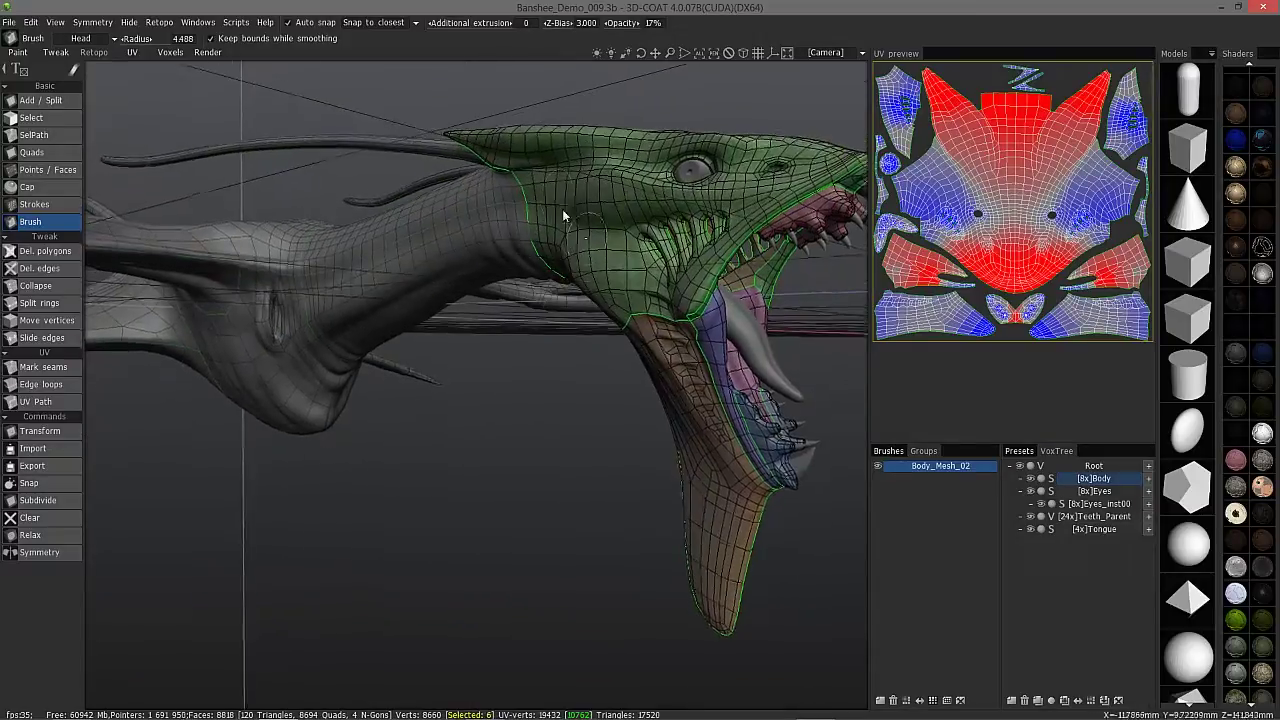
left_click_drag(562, 209, 708, 176)
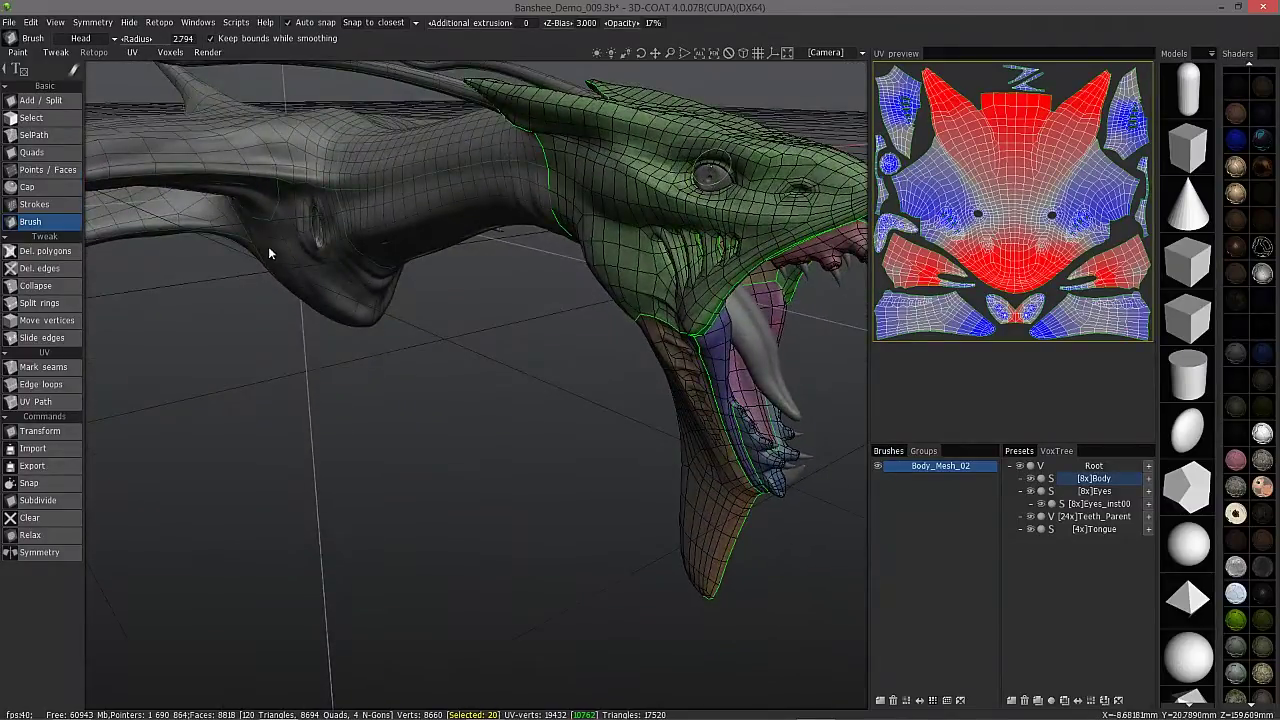
- Even out the retopo polygons from behind the eye down to the jaw corner, using the Brush at radius 5.102
left_click_drag(730, 462, 744, 482, "alt")
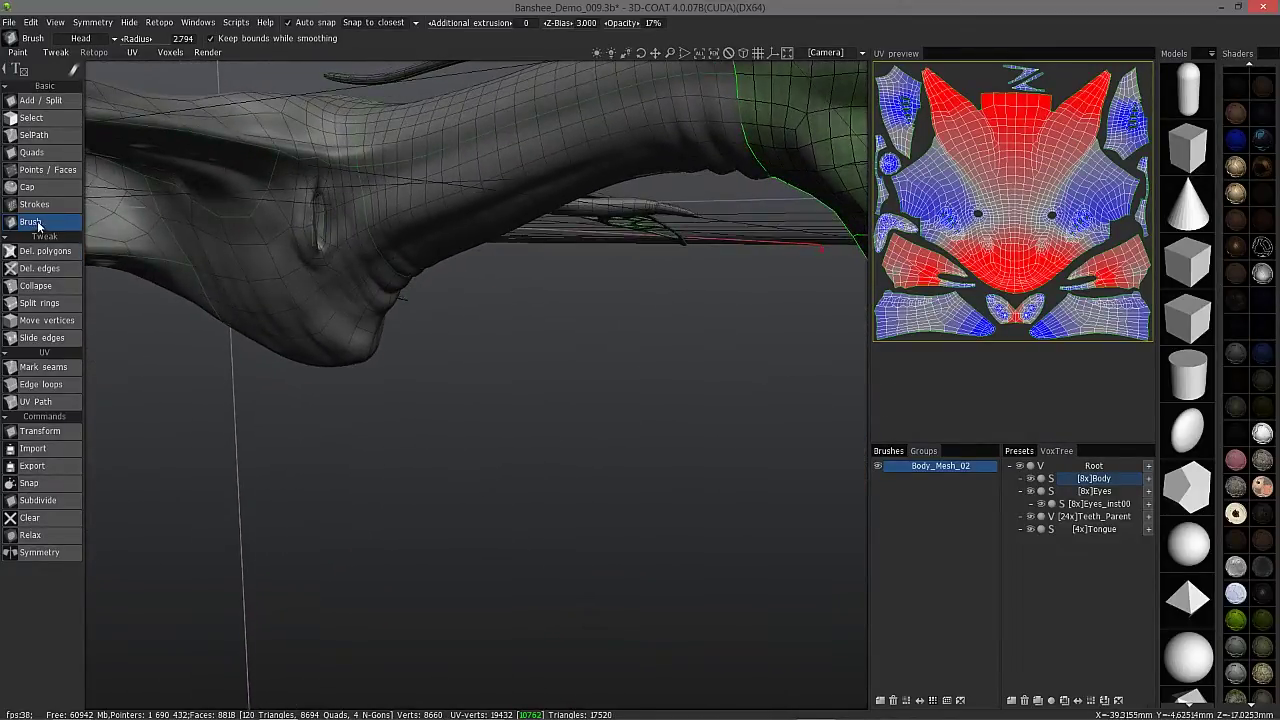
right_click_drag(312, 294, 334, 295)
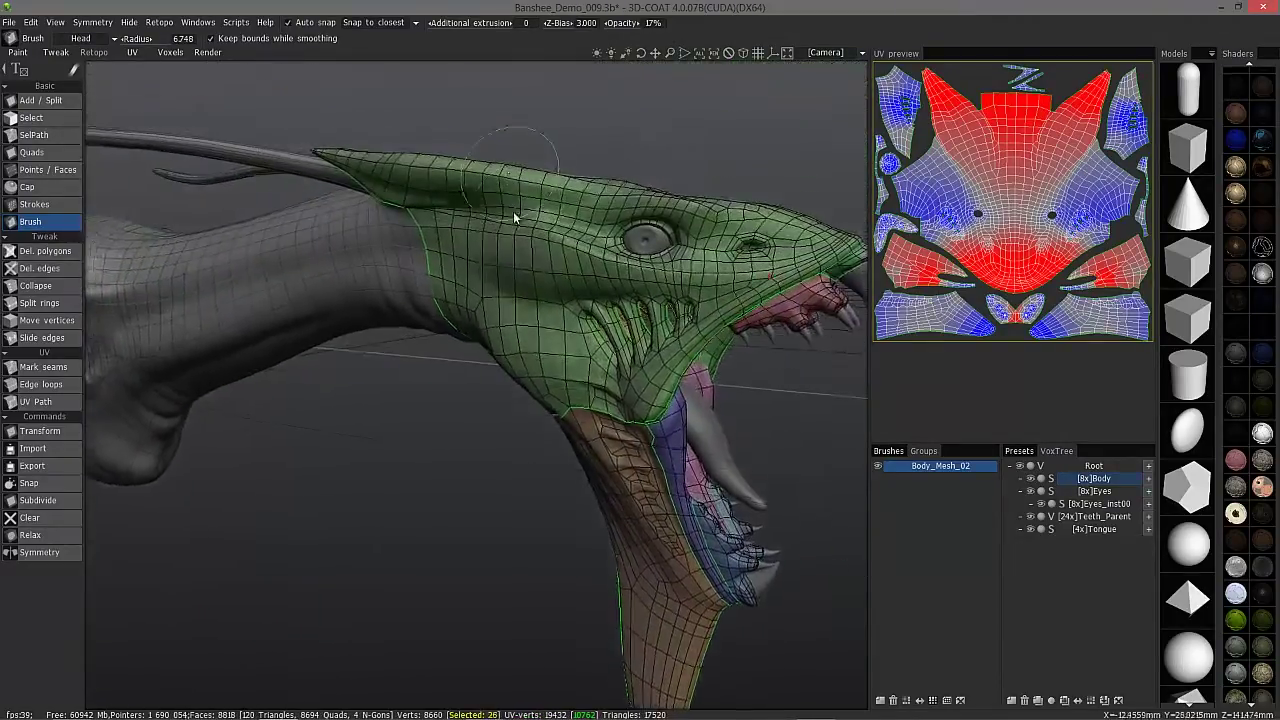
mouse_move(527, 270)
left_mouse_down()
mouse_move(534, 244)
mouse_move(532, 262)
mouse_move(520, 247)
mouse_move(546, 268)
mouse_move(533, 240)
mouse_move(553, 242)
mouse_move(517, 244)
mouse_move(443, 174)
mouse_move(545, 240)
mouse_move(564, 232)
mouse_move(558, 290)
left_mouse_up()
mouse_move(556, 284)
middle_mouse_down()
mouse_move(536, 258)
mouse_move(558, 265)
middle_mouse_up()
left_click_drag(555, 265, 534, 261)
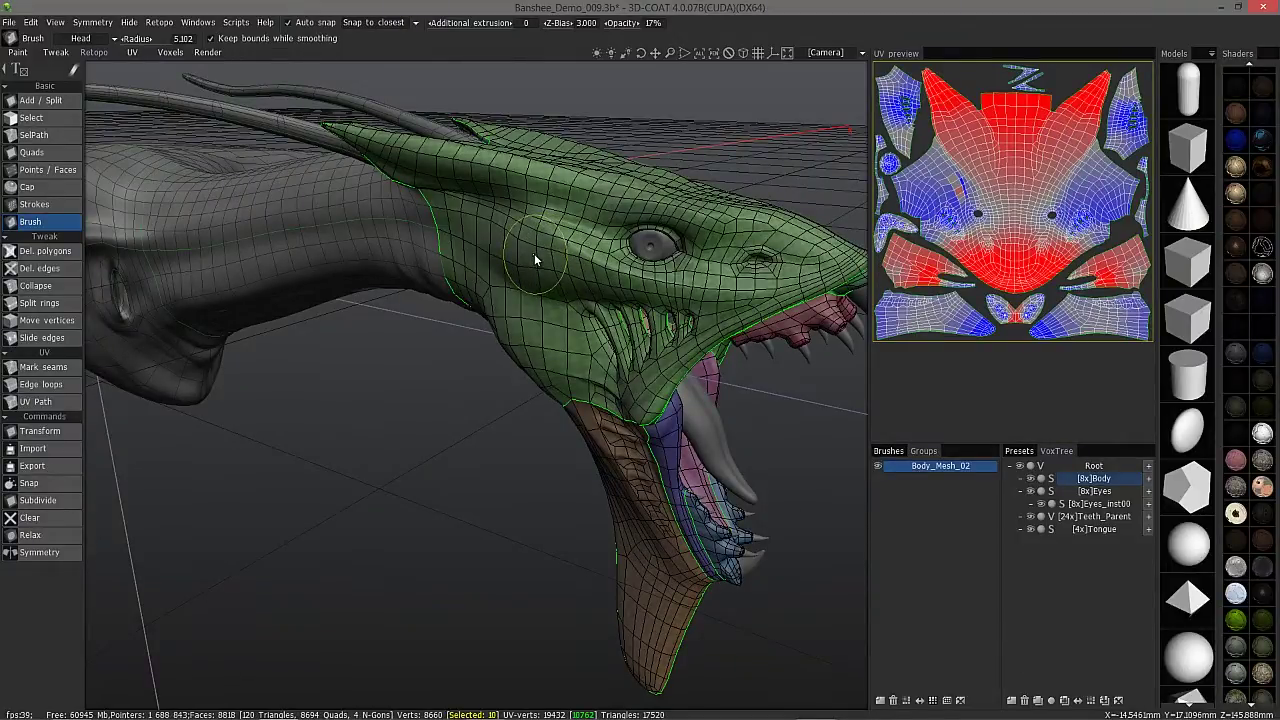
middle_click_drag(555, 263, 545, 258)
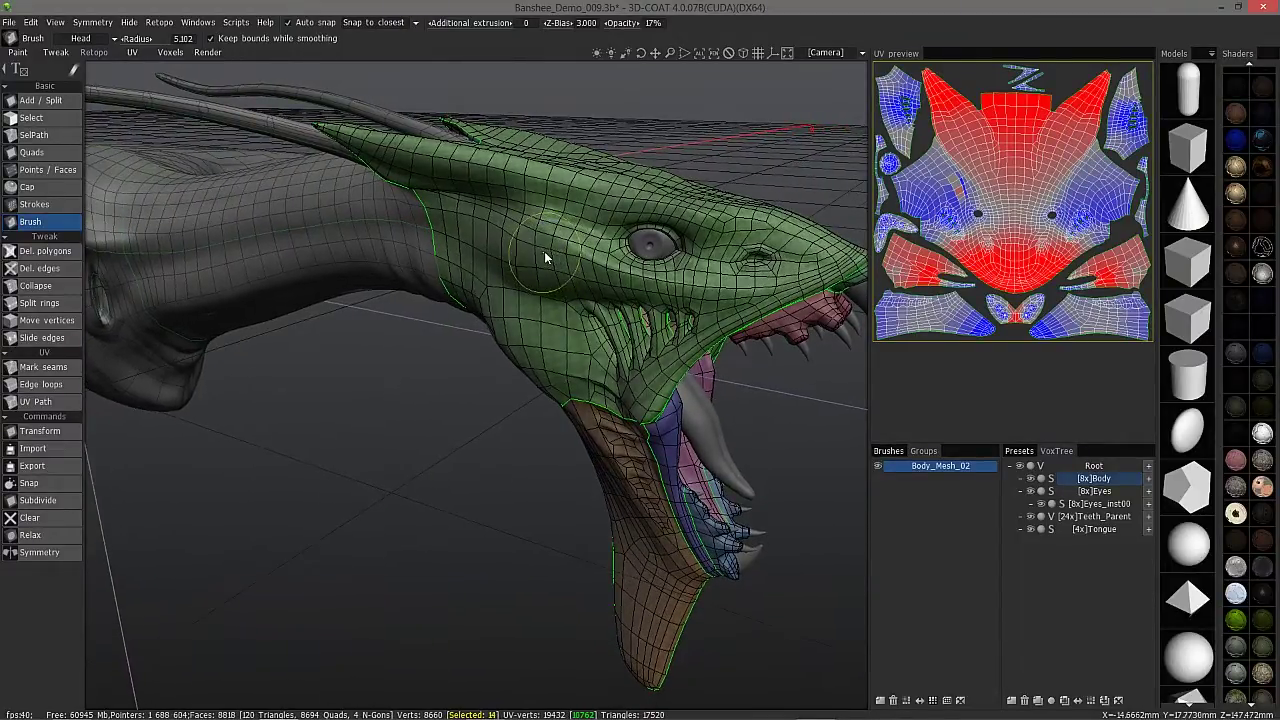
mouse_move(546, 258)
left_mouse_down()
mouse_move(526, 251)
mouse_move(576, 262)
left_mouse_up()
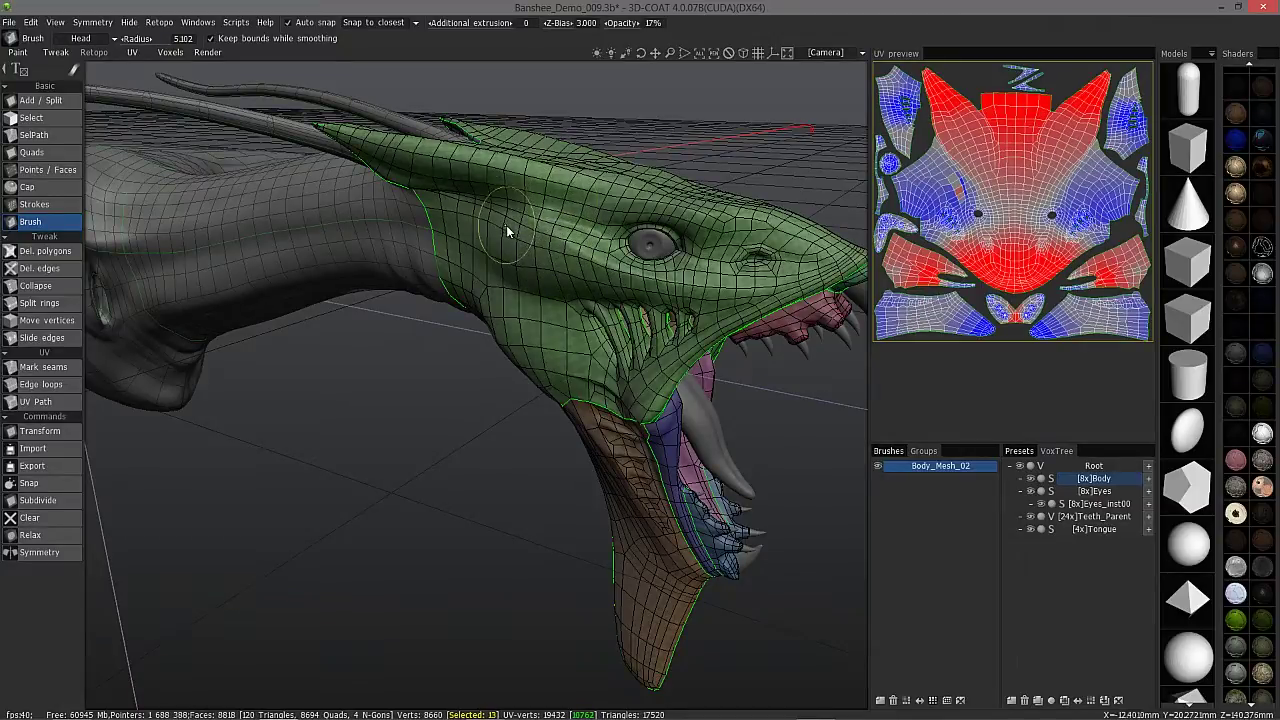
left_click_drag(507, 231, 612, 408)
mouse_move(612, 408)
middle_mouse_down()
mouse_move(622, 432)
mouse_move(606, 406)
mouse_move(618, 420)
middle_mouse_up()
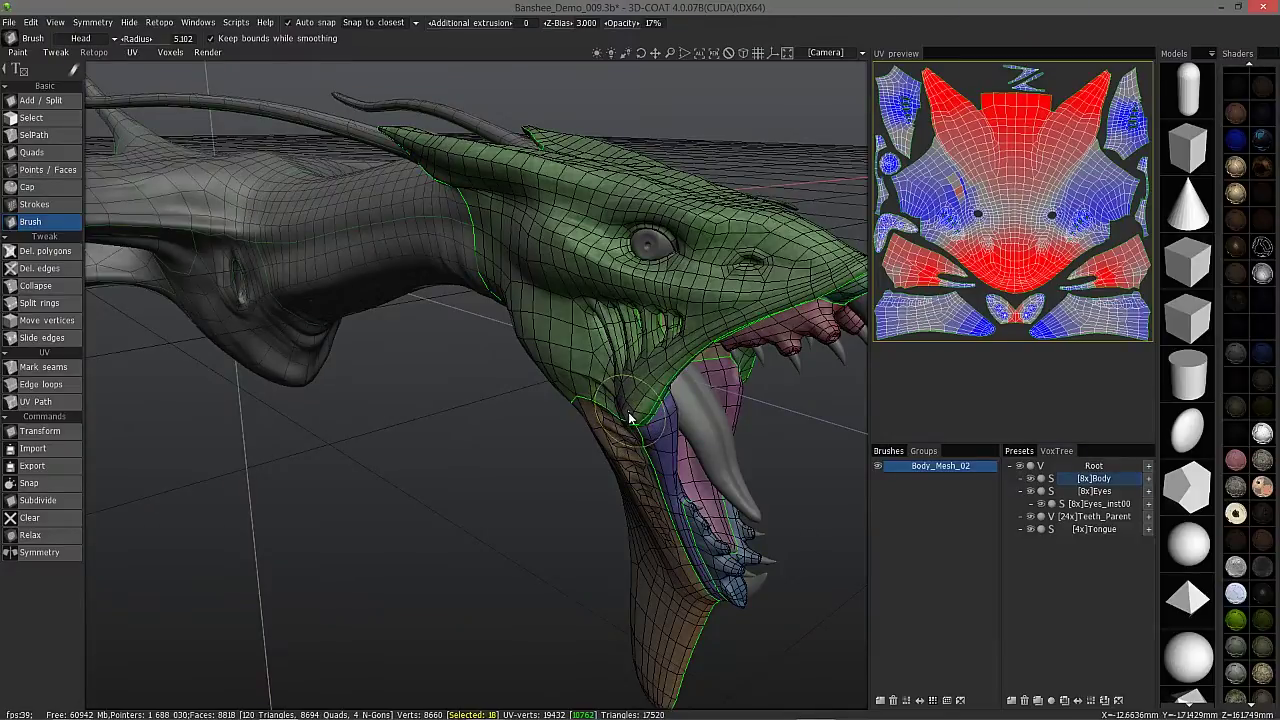
- Compare the creature in the Voxels and Retopo workspaces, and review the available popup windows, including the Models palette
scroll(630, 418, "down", 3)
middle_click_drag(431, 410, 472, 418)
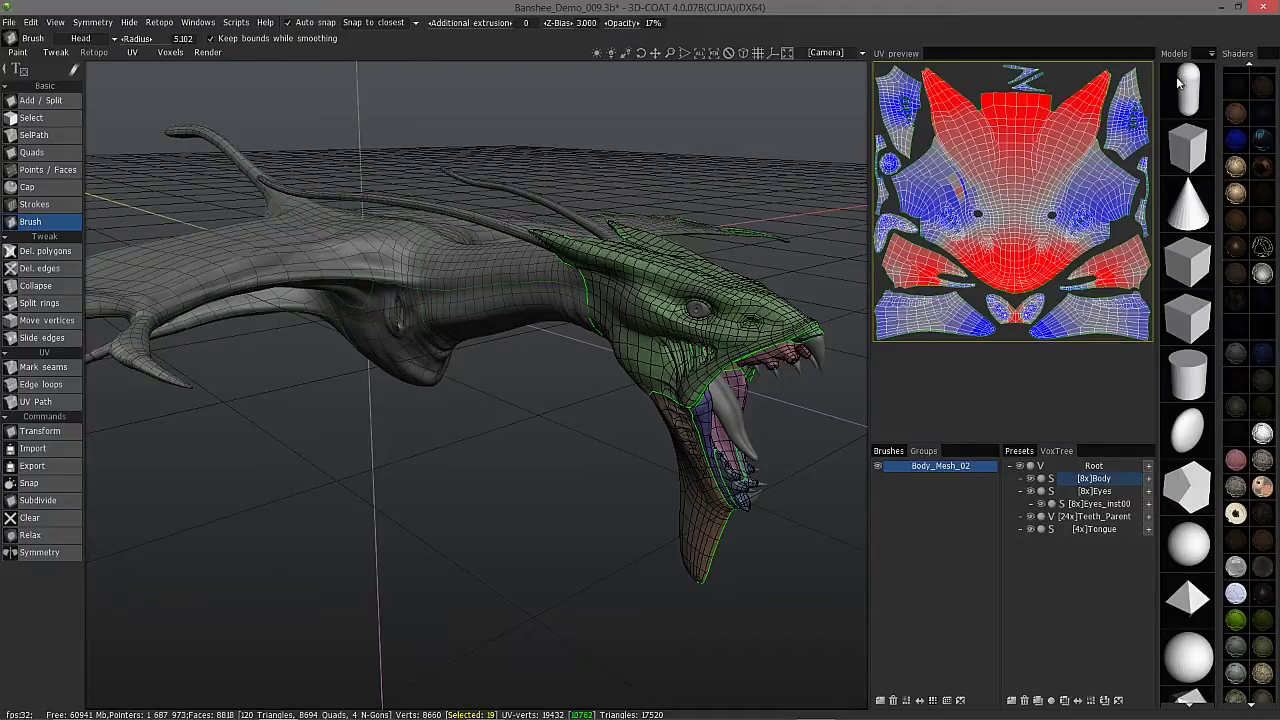
left_click(170, 52)
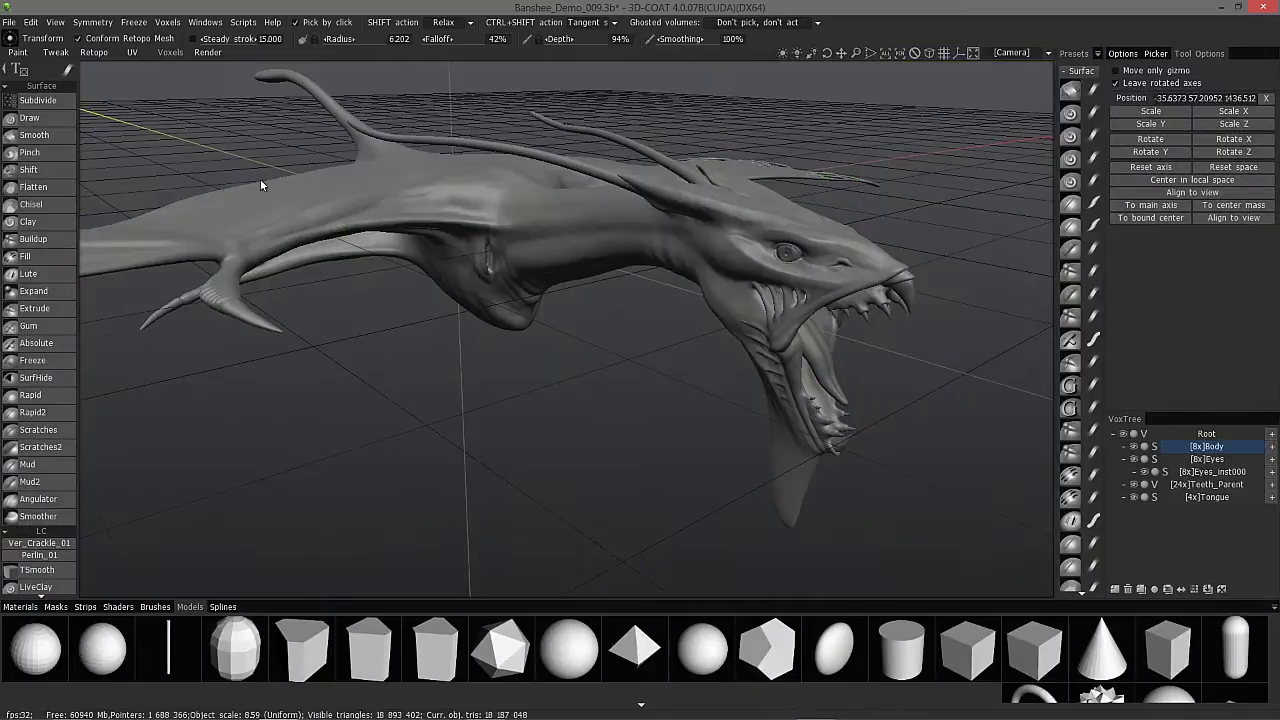
left_click(95, 53)
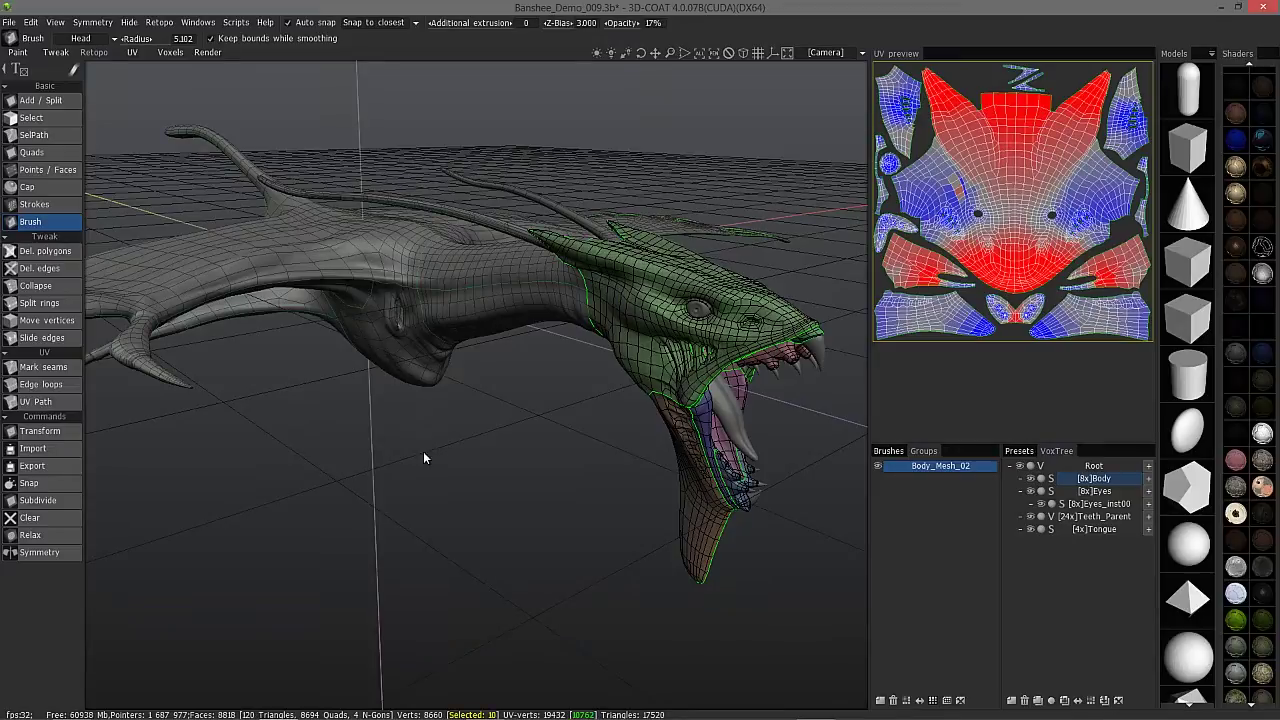
middle_click_drag(431, 460, 716, 422)
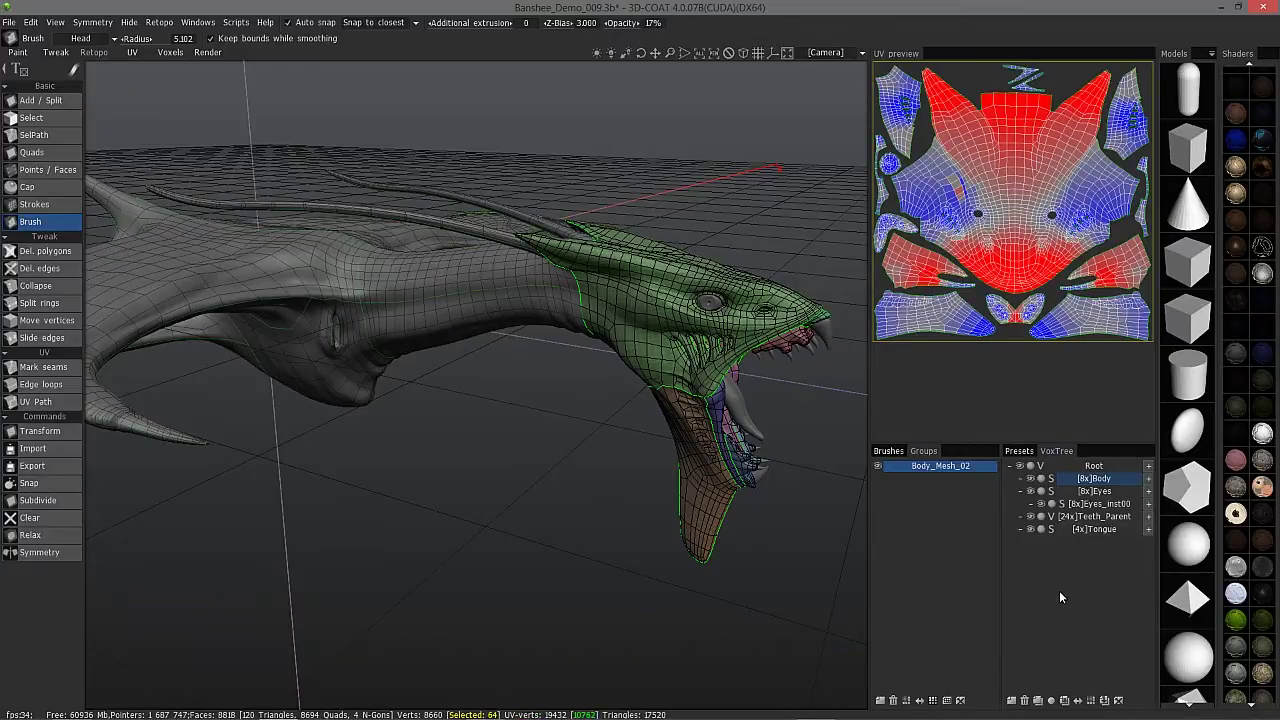
left_click(199, 23)
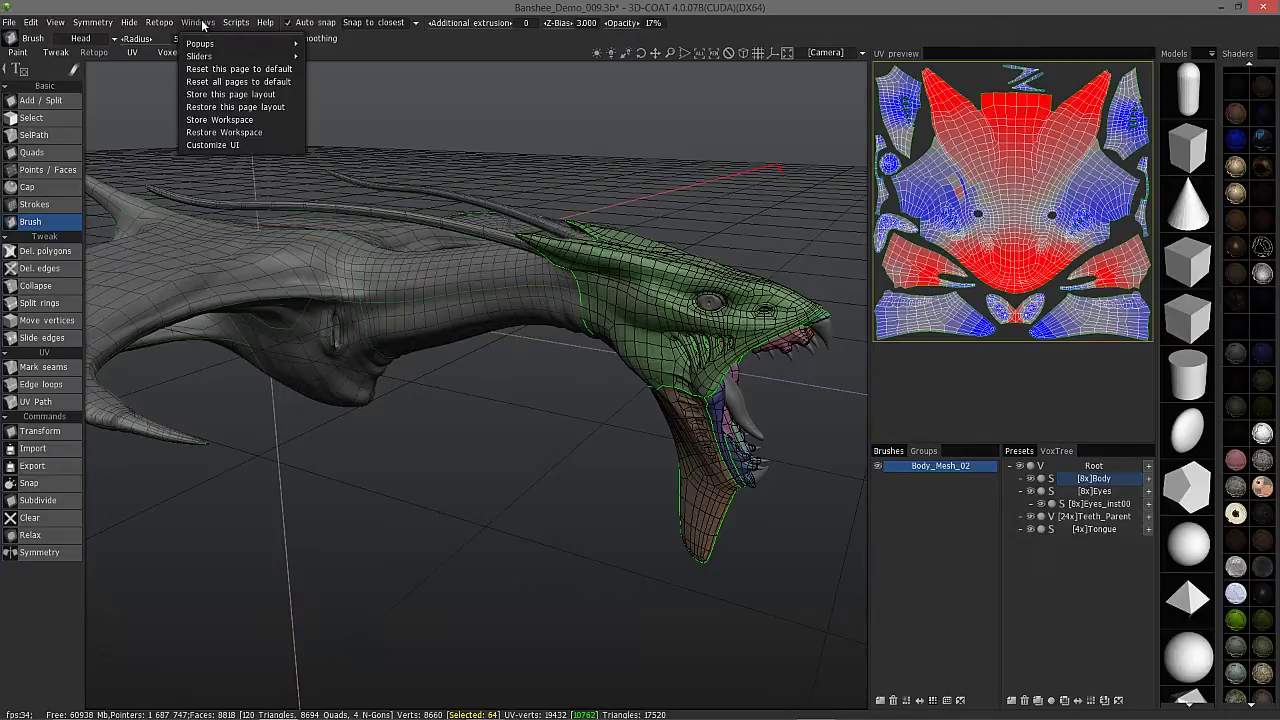
mouse_move(205, 45)
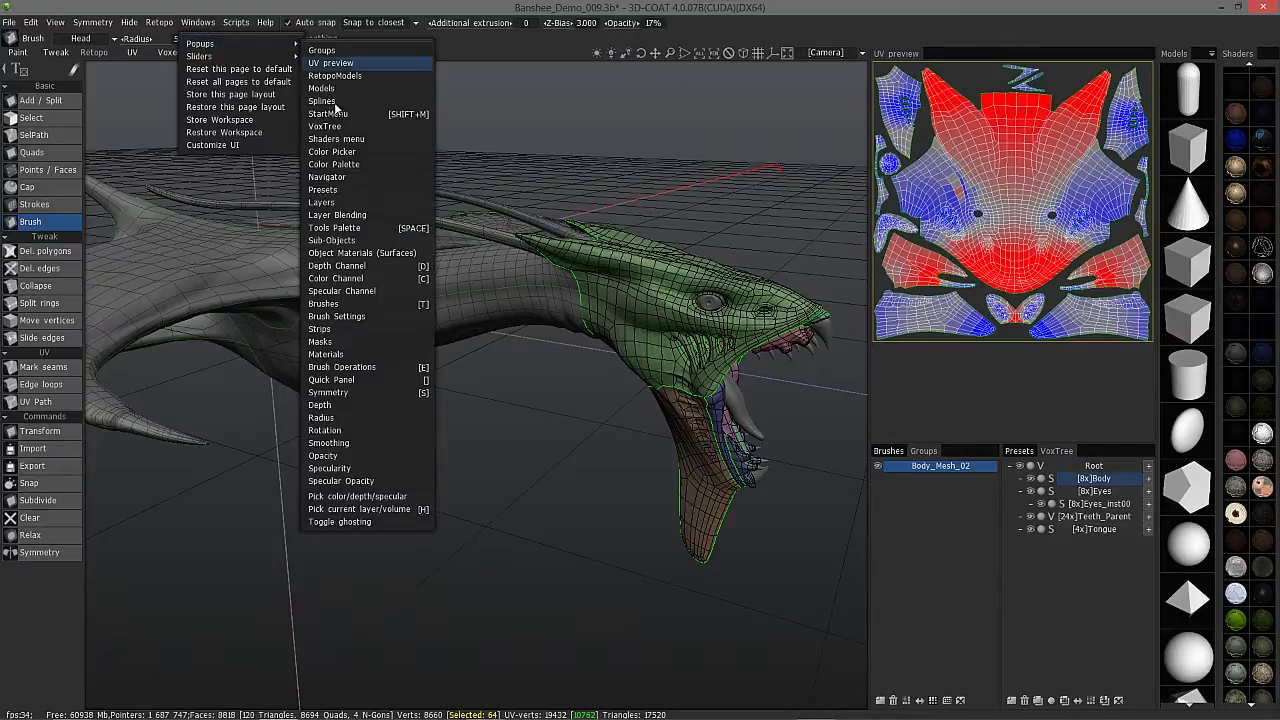
left_click(1180, 100)
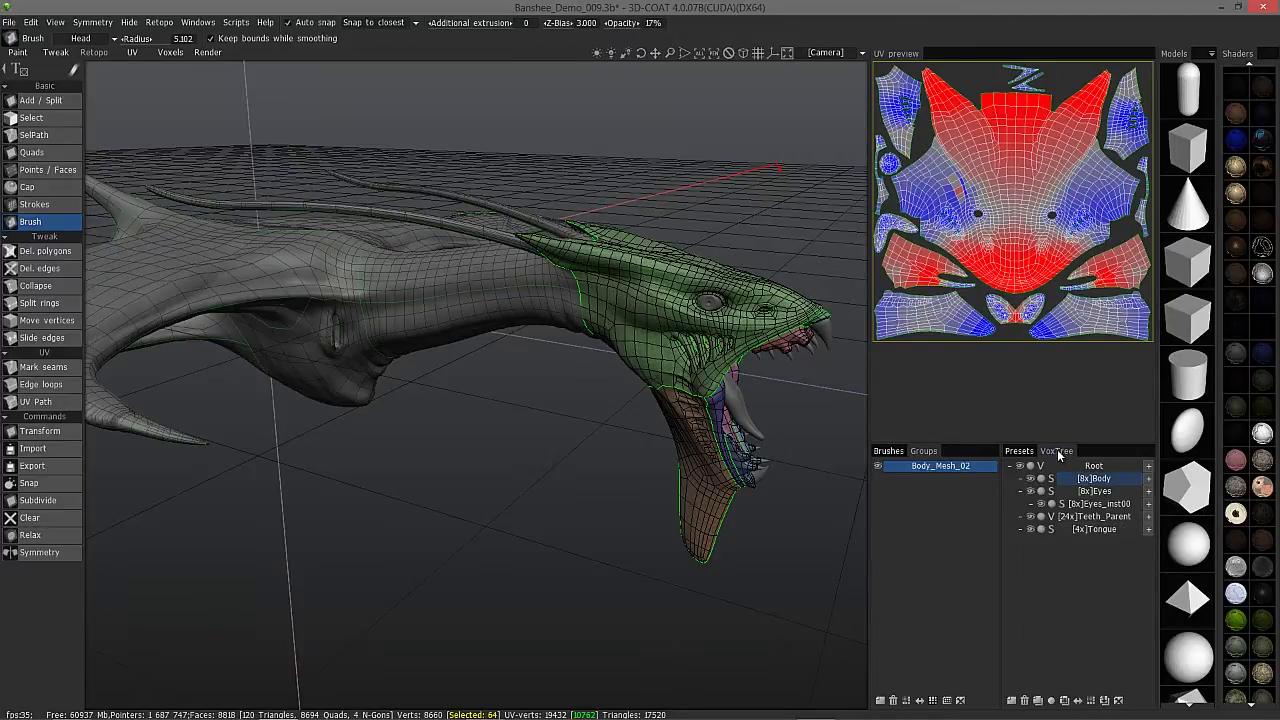
- Hide every volume except the tongue and the Body_Mesh_02 retopo group, and add a new retopo group named Tongue
left_click(1029, 530)
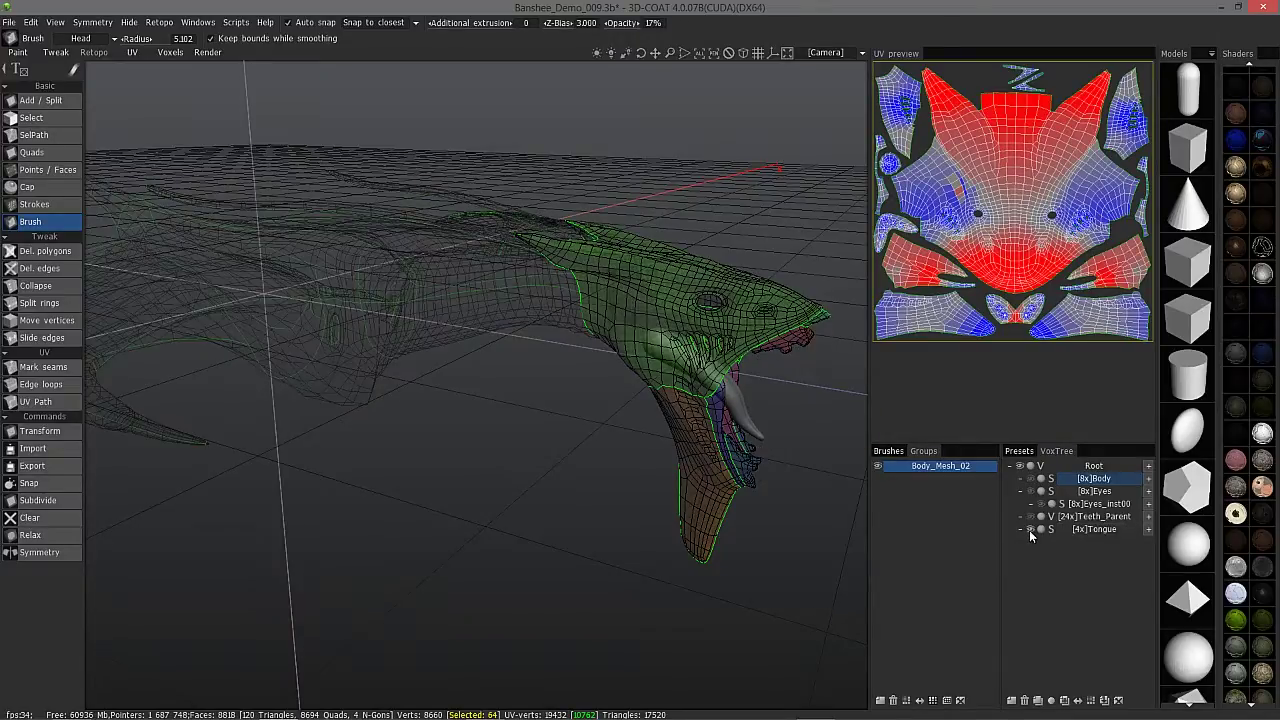
left_click(876, 467)
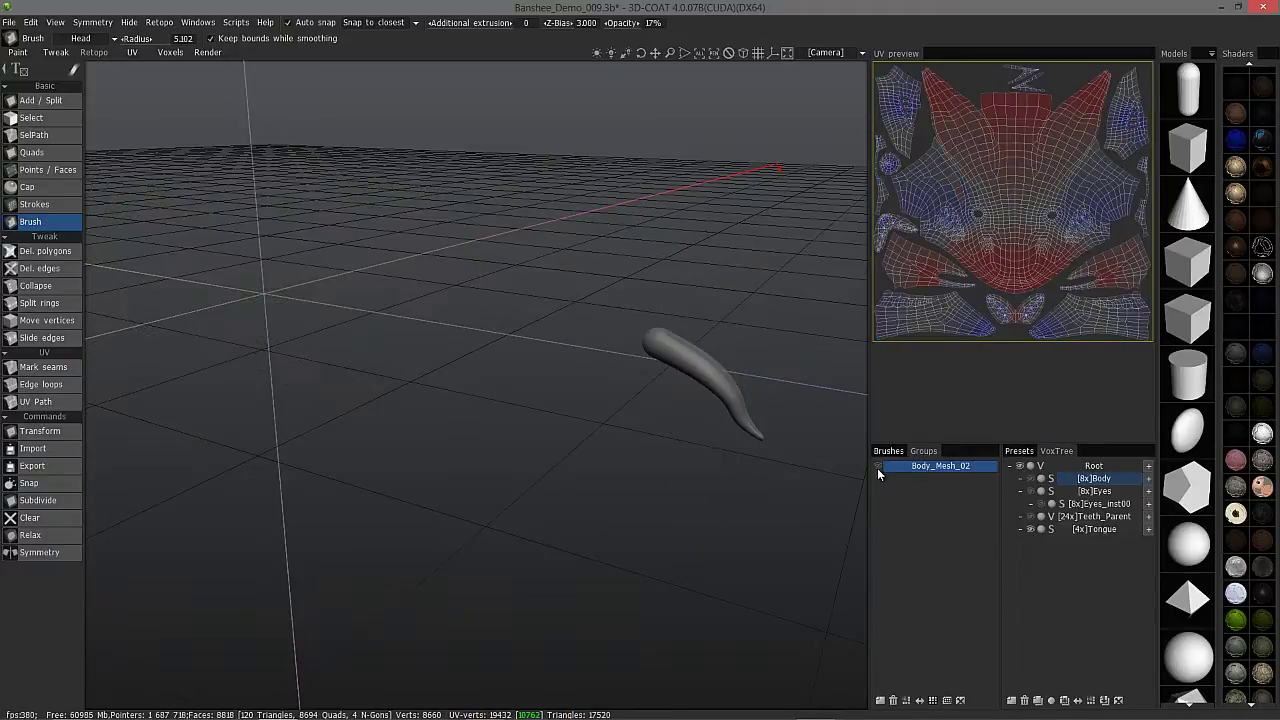
left_click(880, 701)
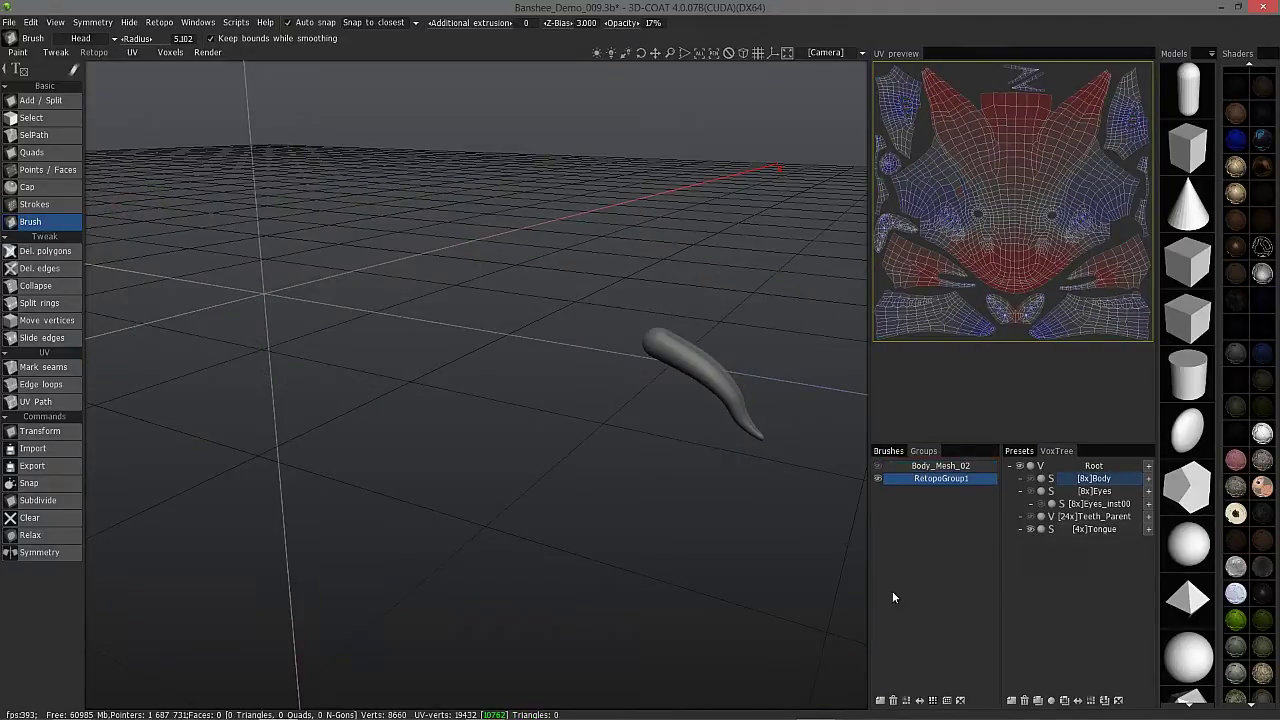
double_click(937, 478)
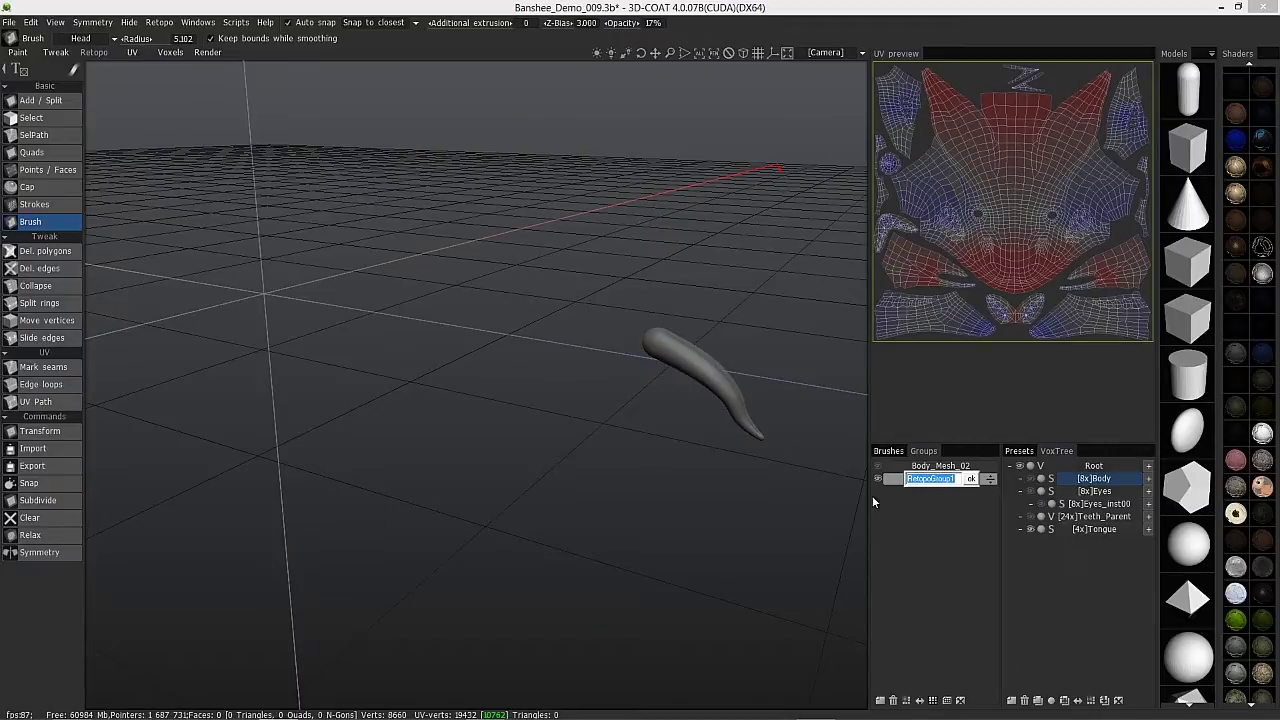
type("Tongue")
key("Return")
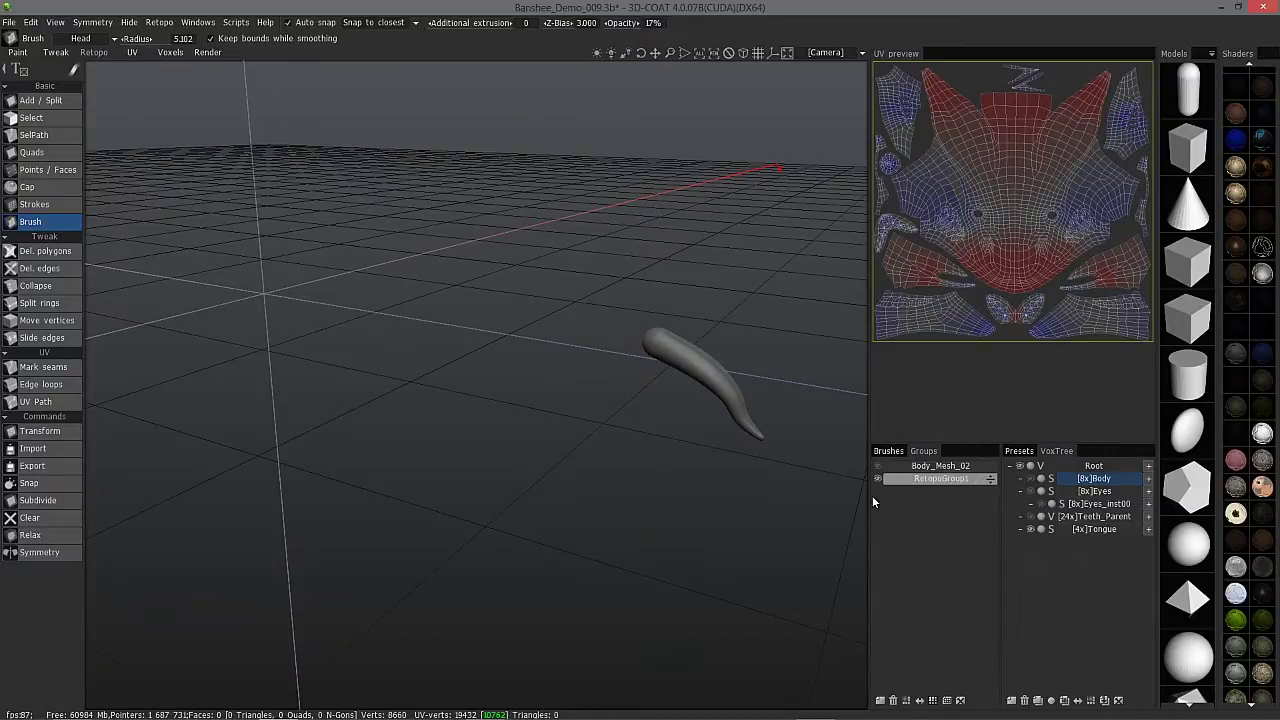
type("Tongue")
key("Return")
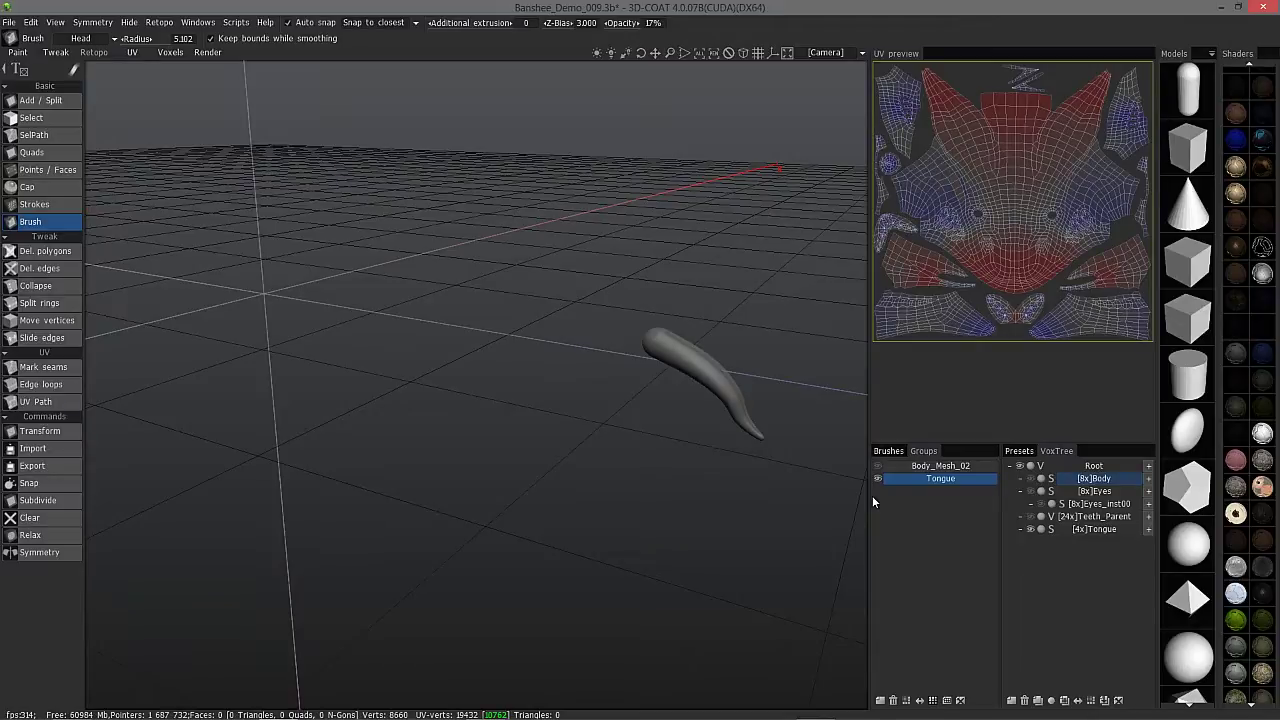
- Look through the primitives in the Models palette and its list of model folders
middle_click_drag(649, 422, 1148, 497)
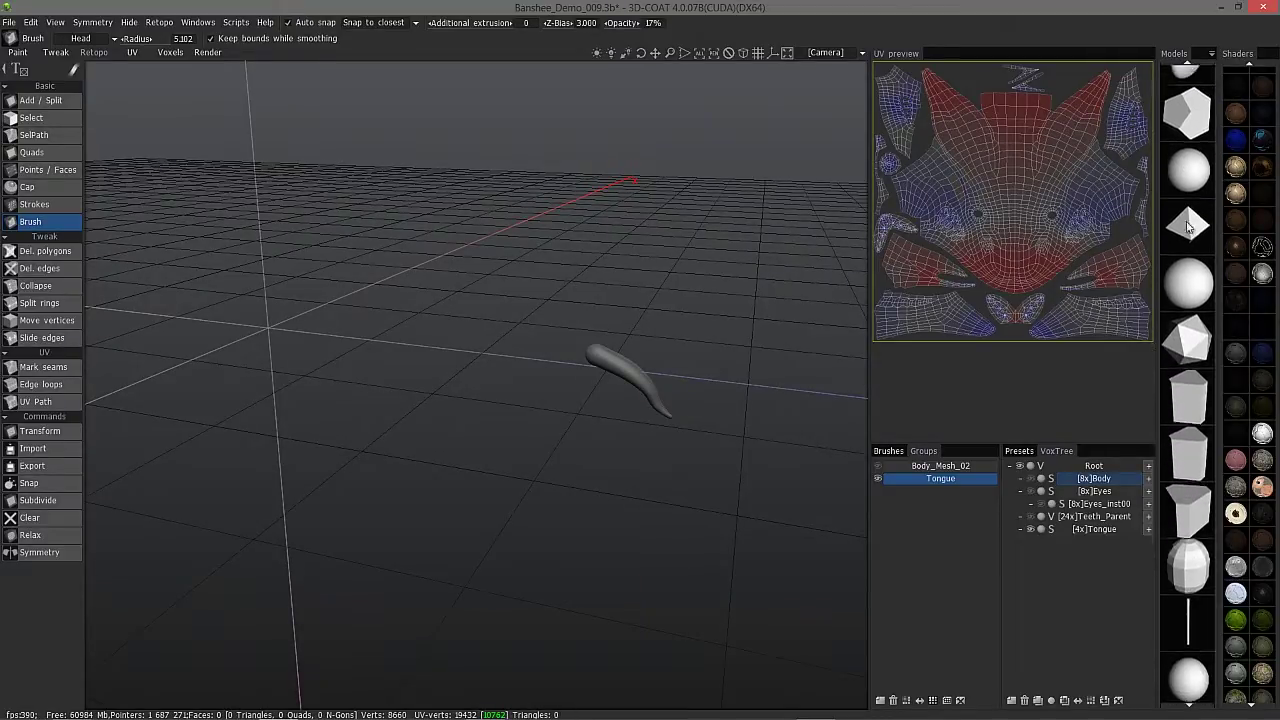
left_click(1212, 56)
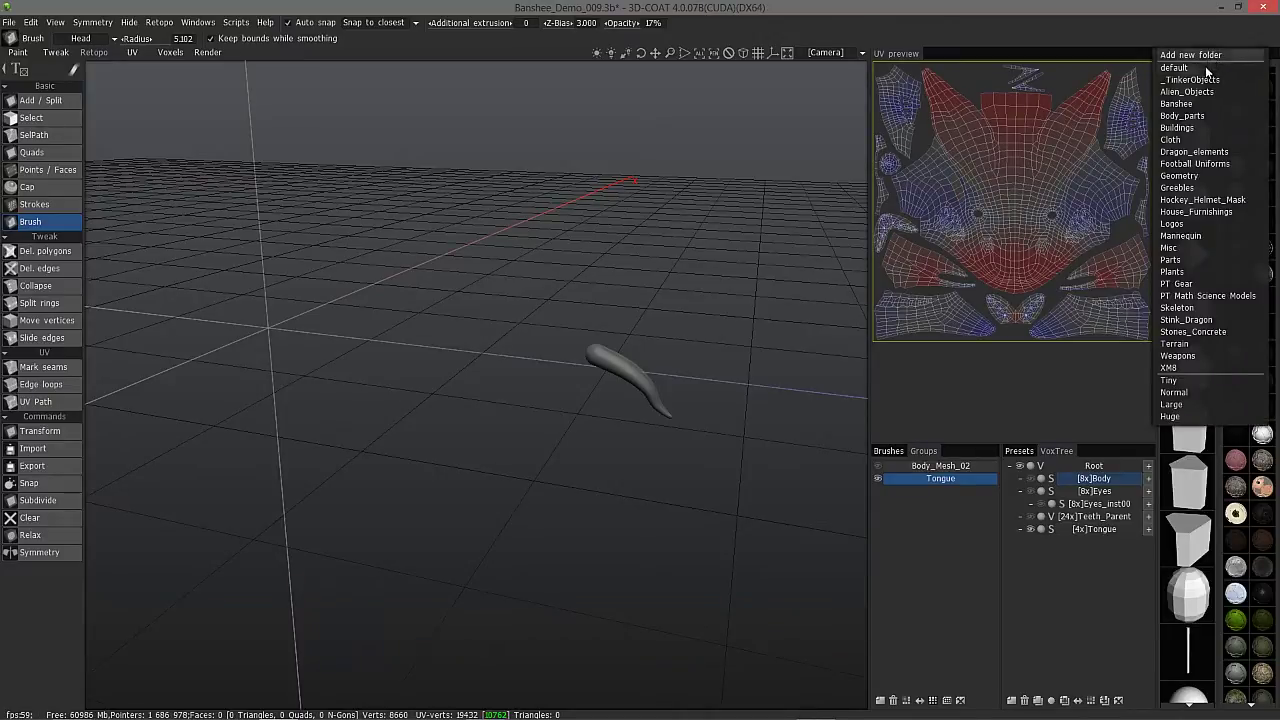
left_click(1178, 118)
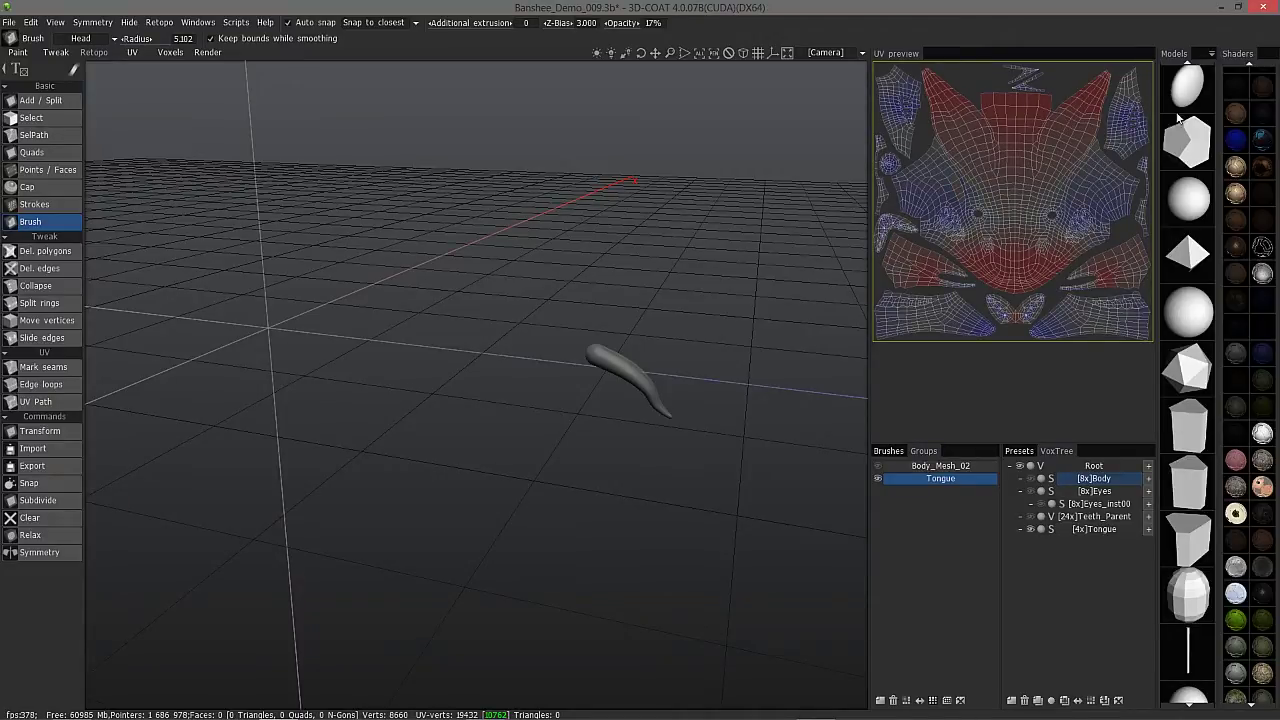
- Examine the VoxStamps Objects folder inside Documents > 3D-CoatV4 in File Explorer, and compare it with the Models folder list
left_click(153, 705)
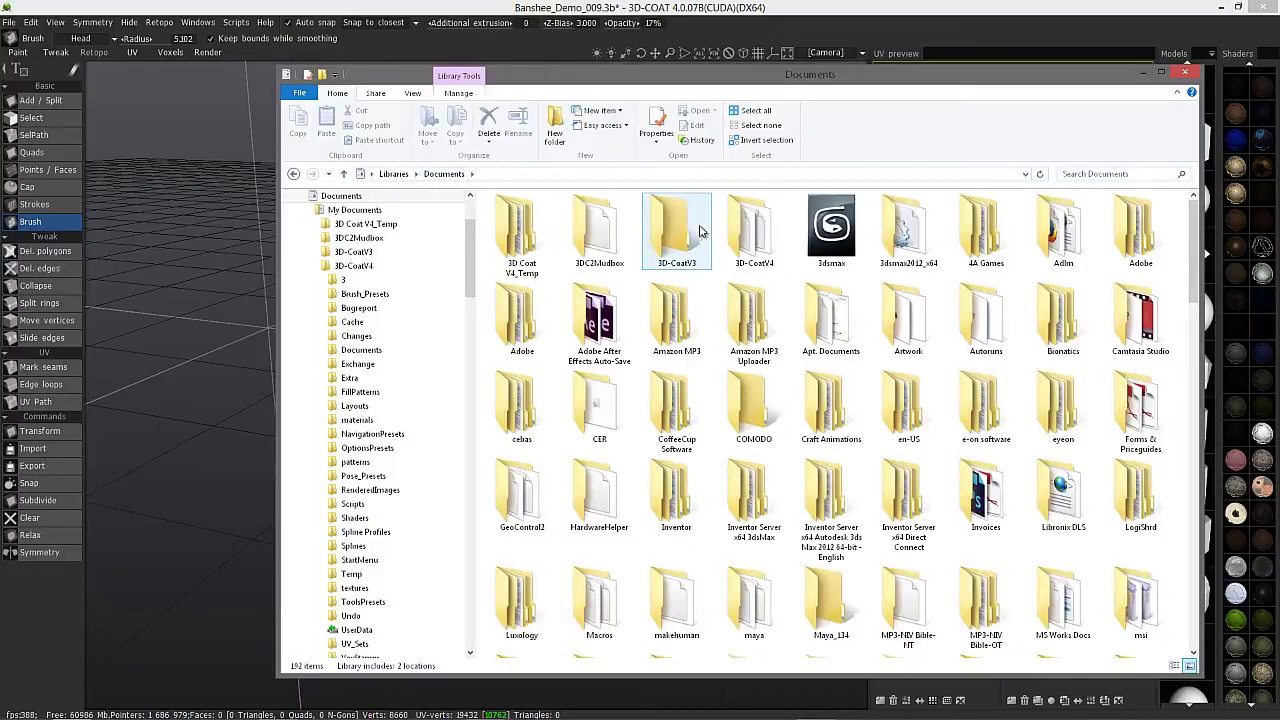
double_click(754, 236)
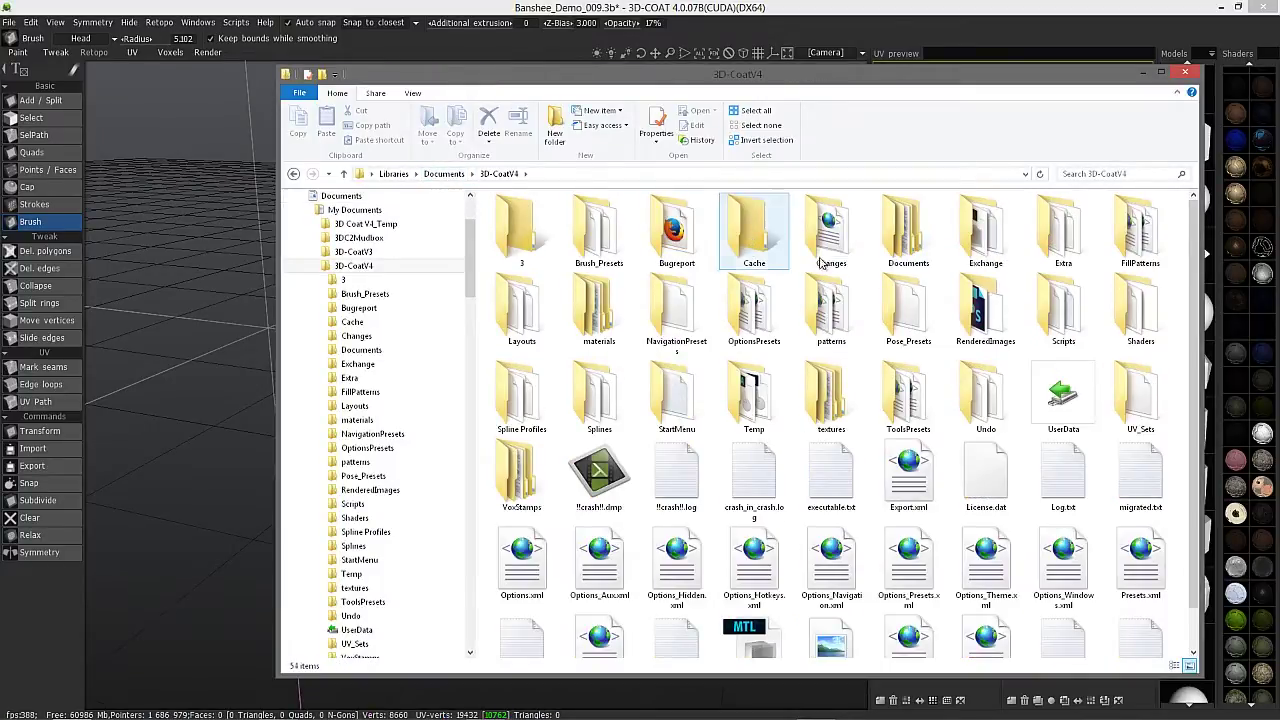
scroll(745, 388, "down", 1)
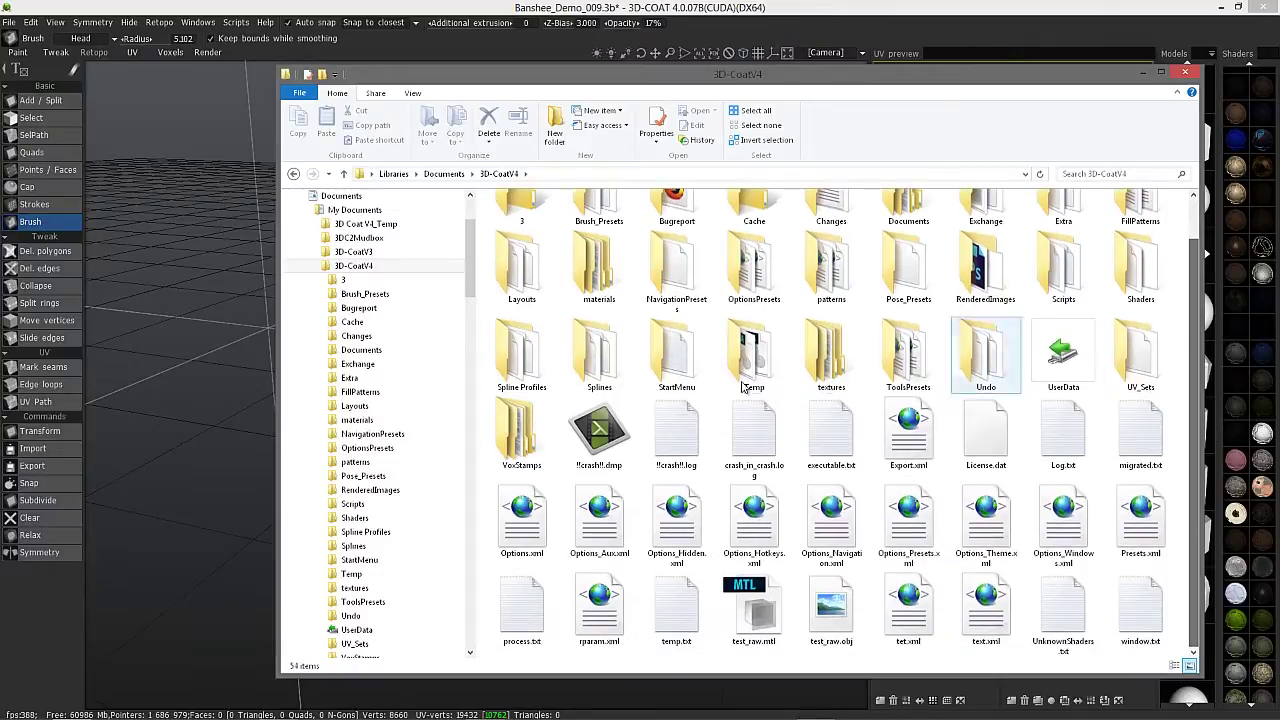
double_click(525, 438)
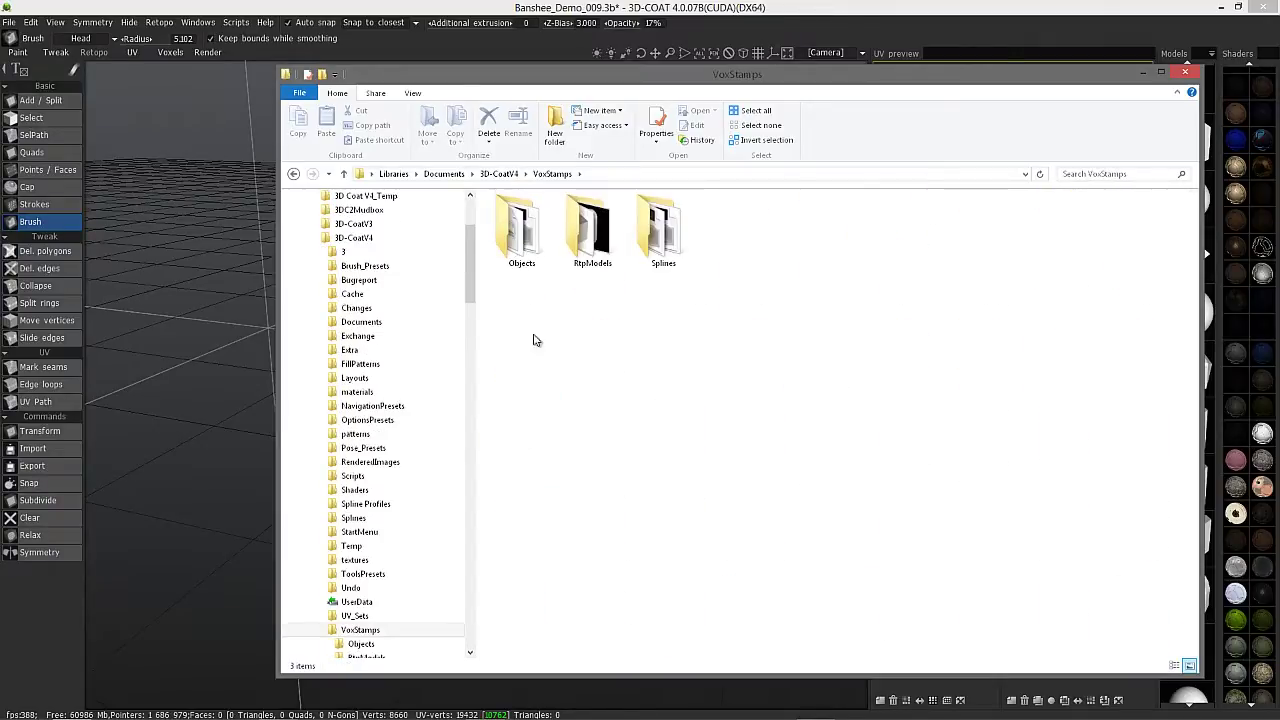
double_click(520, 247)
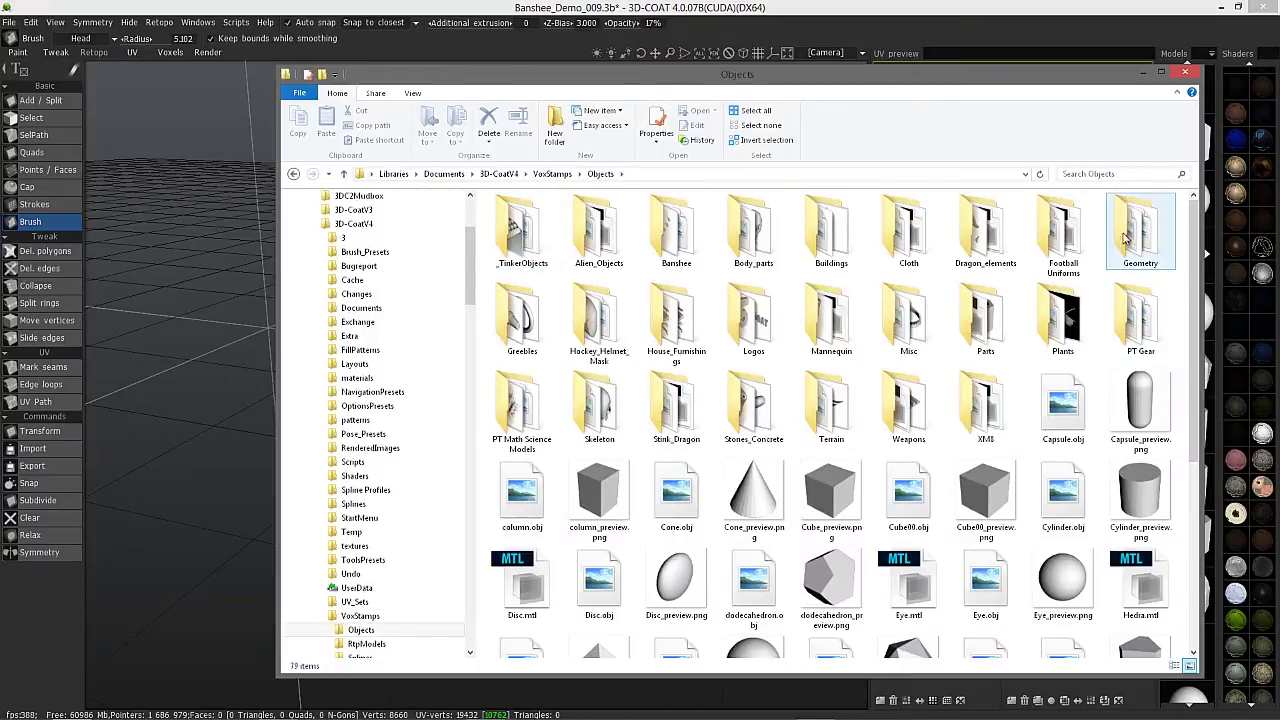
scroll(1191, 390, "down", 5)
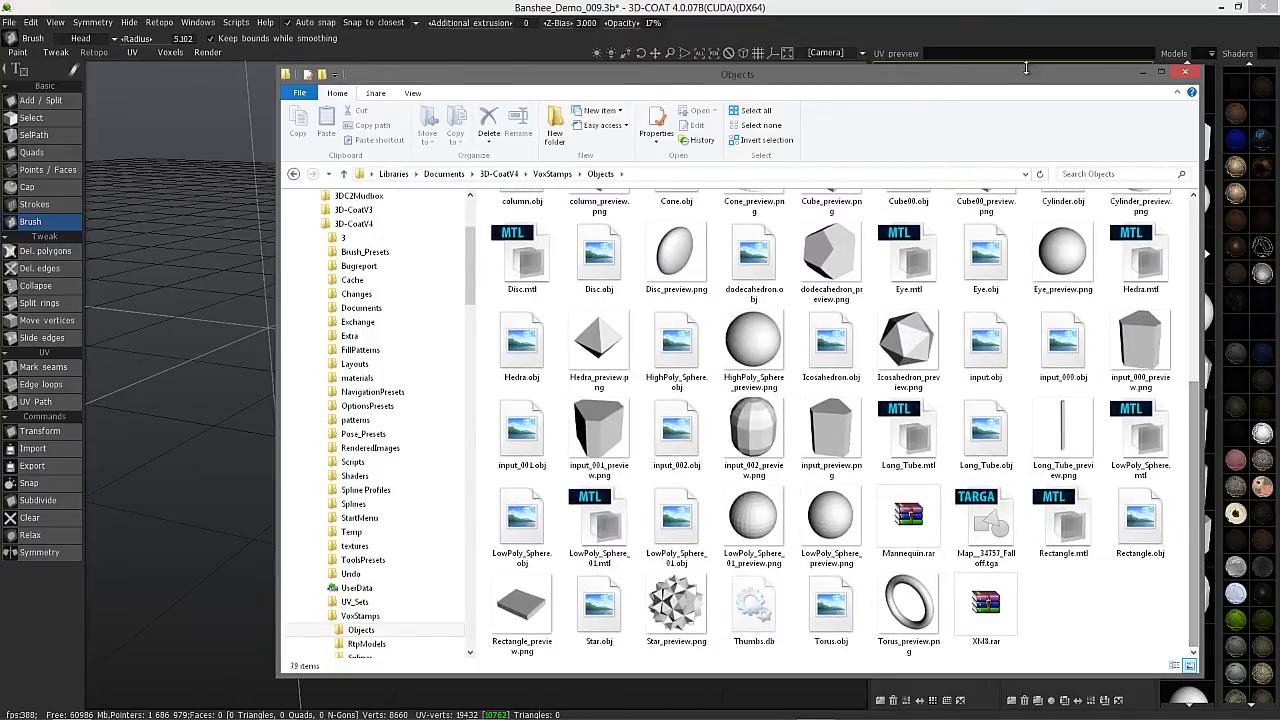
left_click_drag(1023, 70, 832, 67)
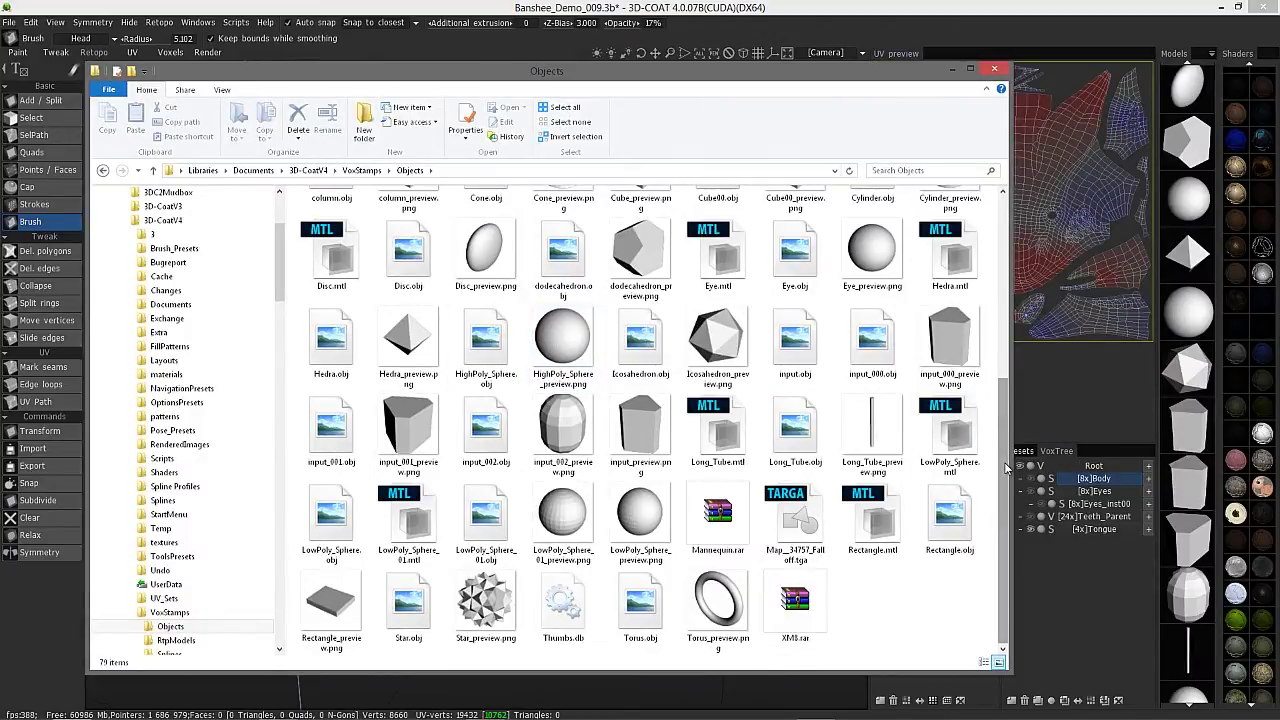
scroll(880, 350, "up", 5)
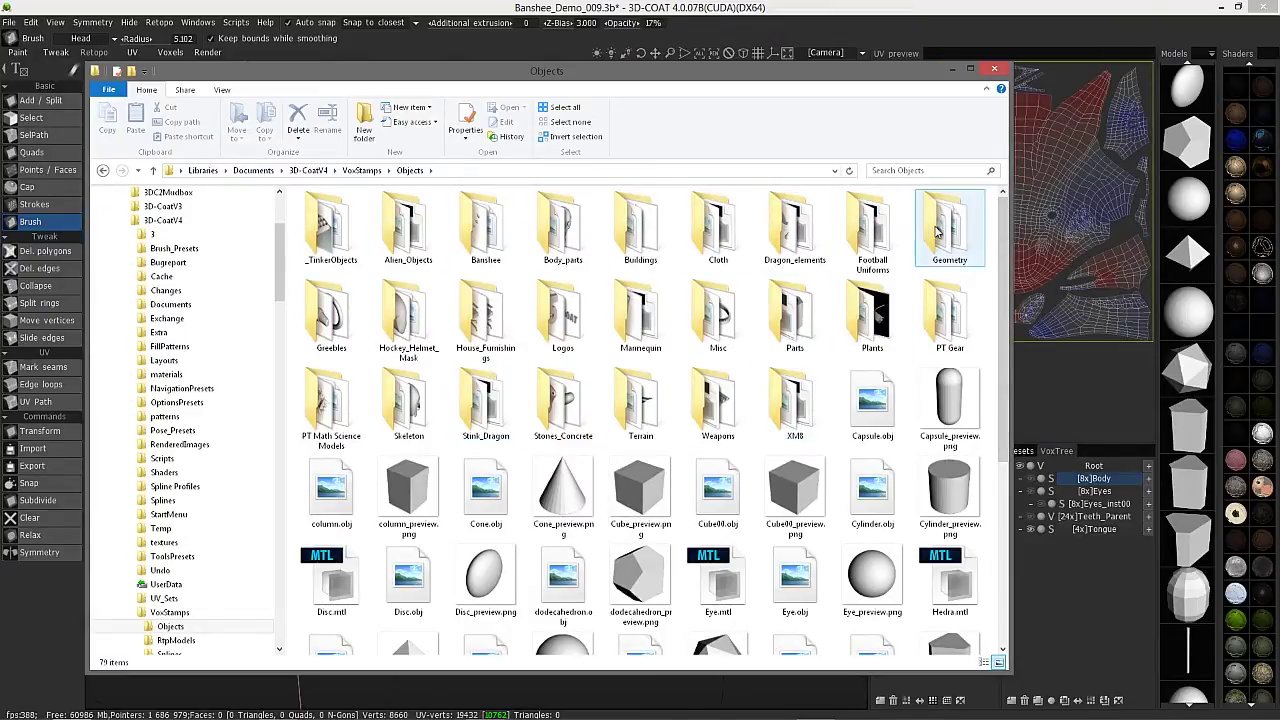
left_click(994, 68)
left_click(1211, 53)
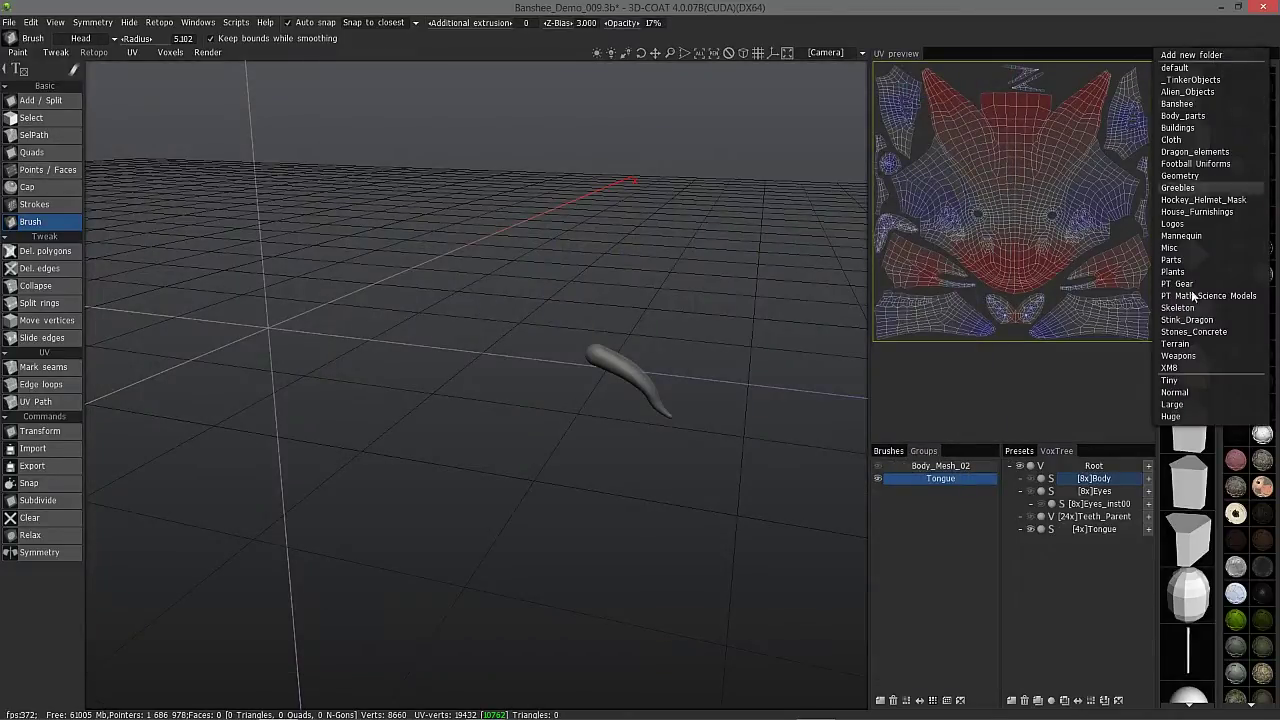
left_click(1222, 121)
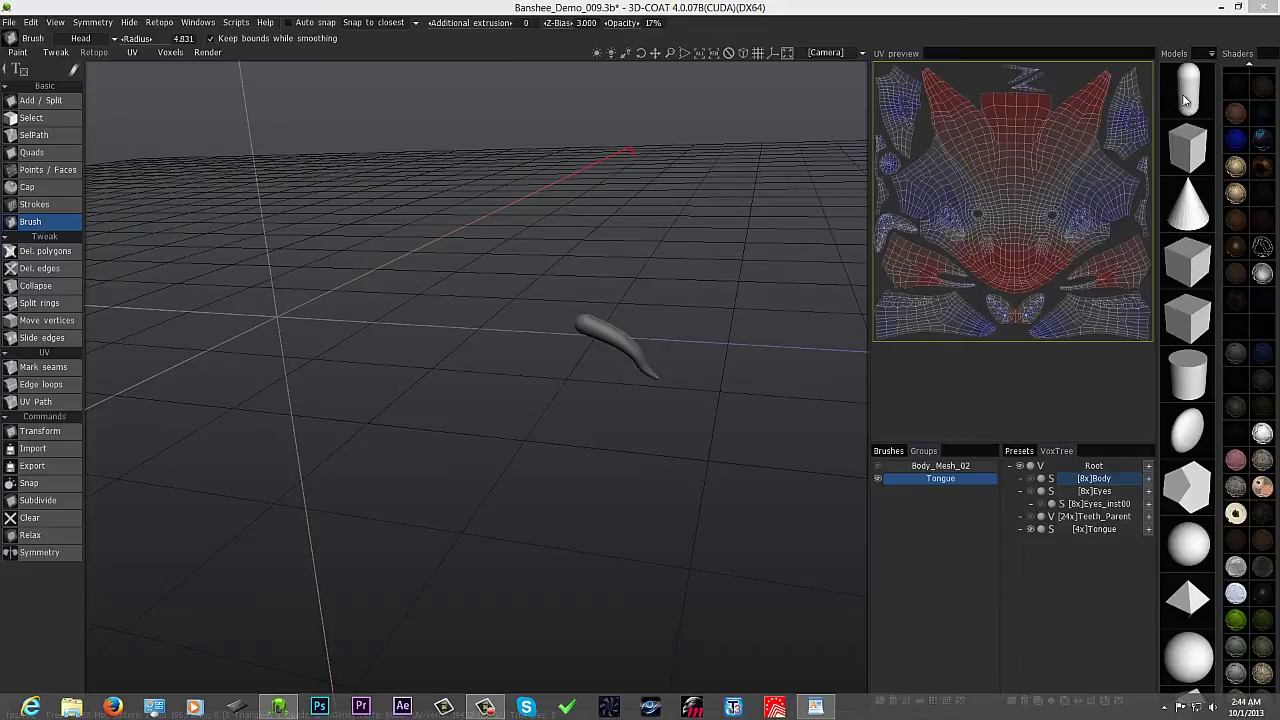
- Insert the capsule model as a retopo primitive, enlarge it uniformly, and rotate it 90 degrees about X
left_click(1186, 97)
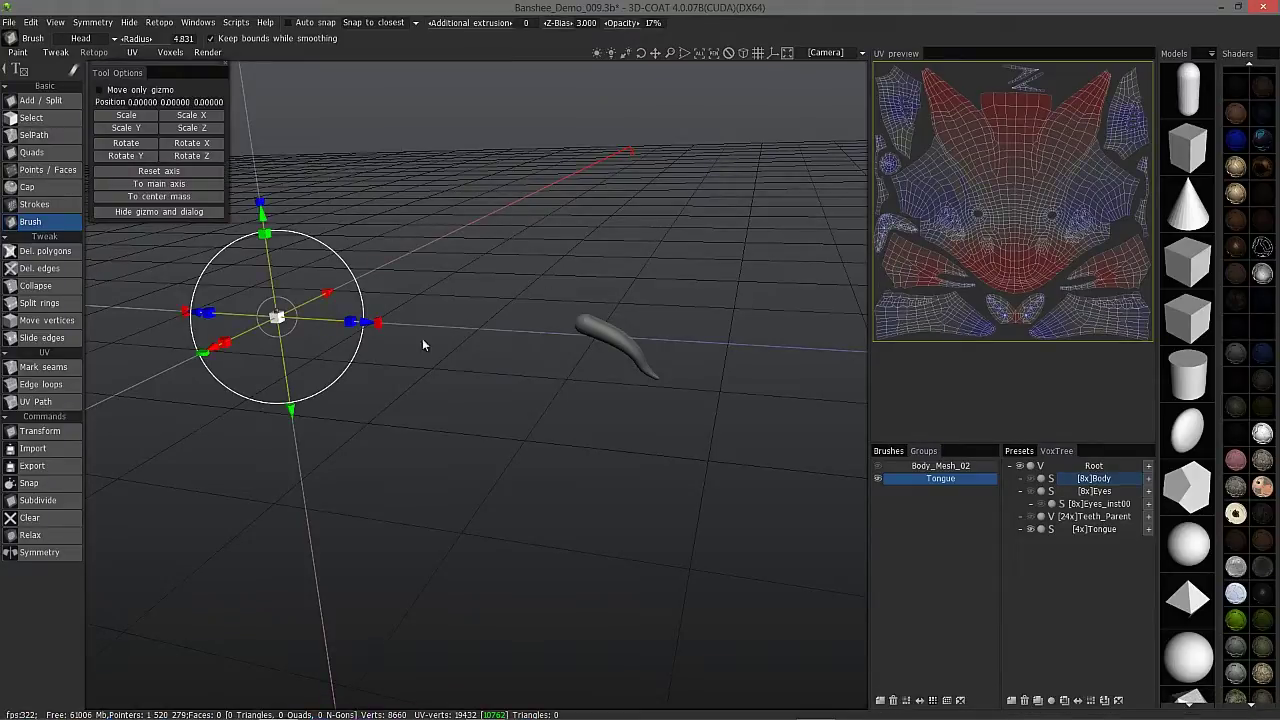
left_click_drag(276, 316, 354, 308)
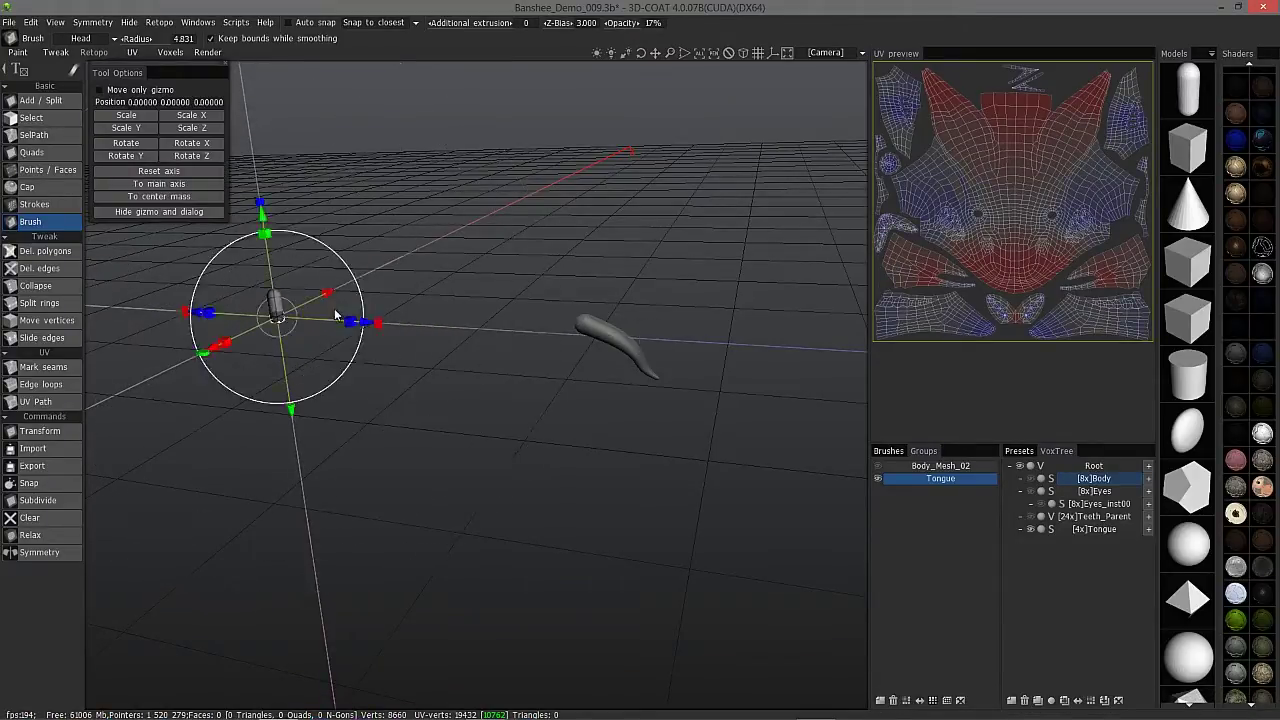
left_click(191, 143)
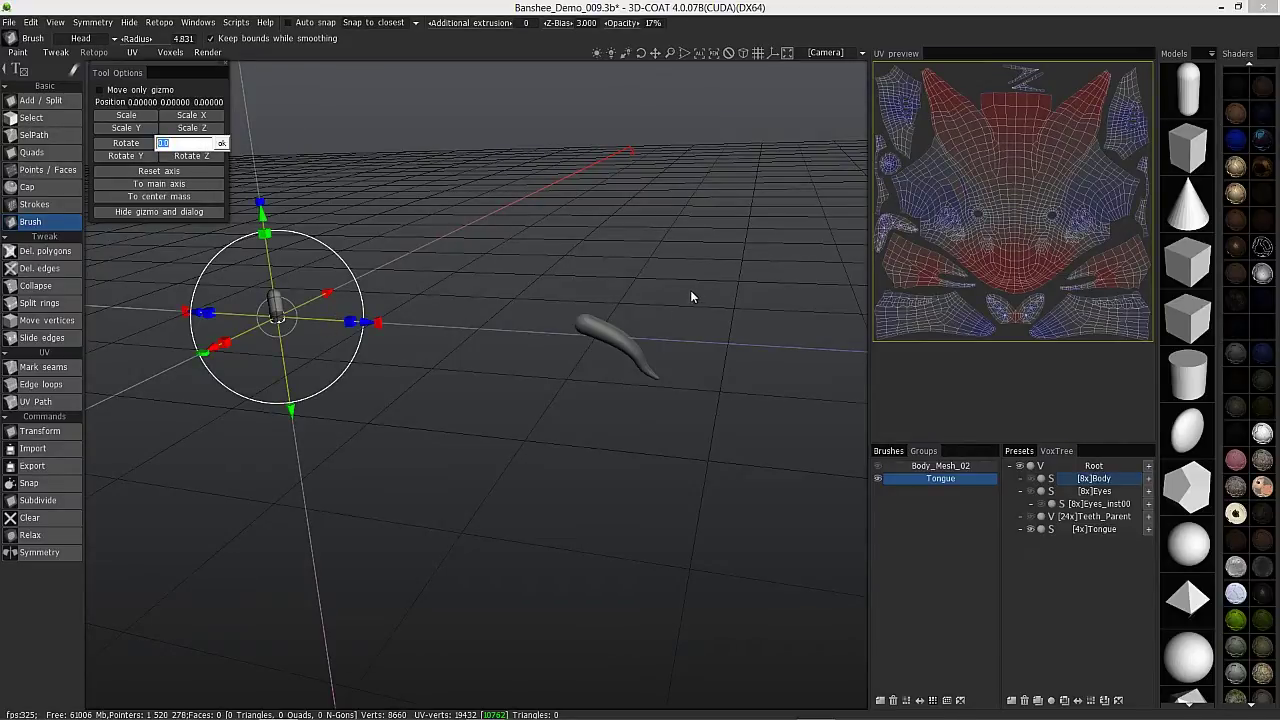
type("90")
key("Return")
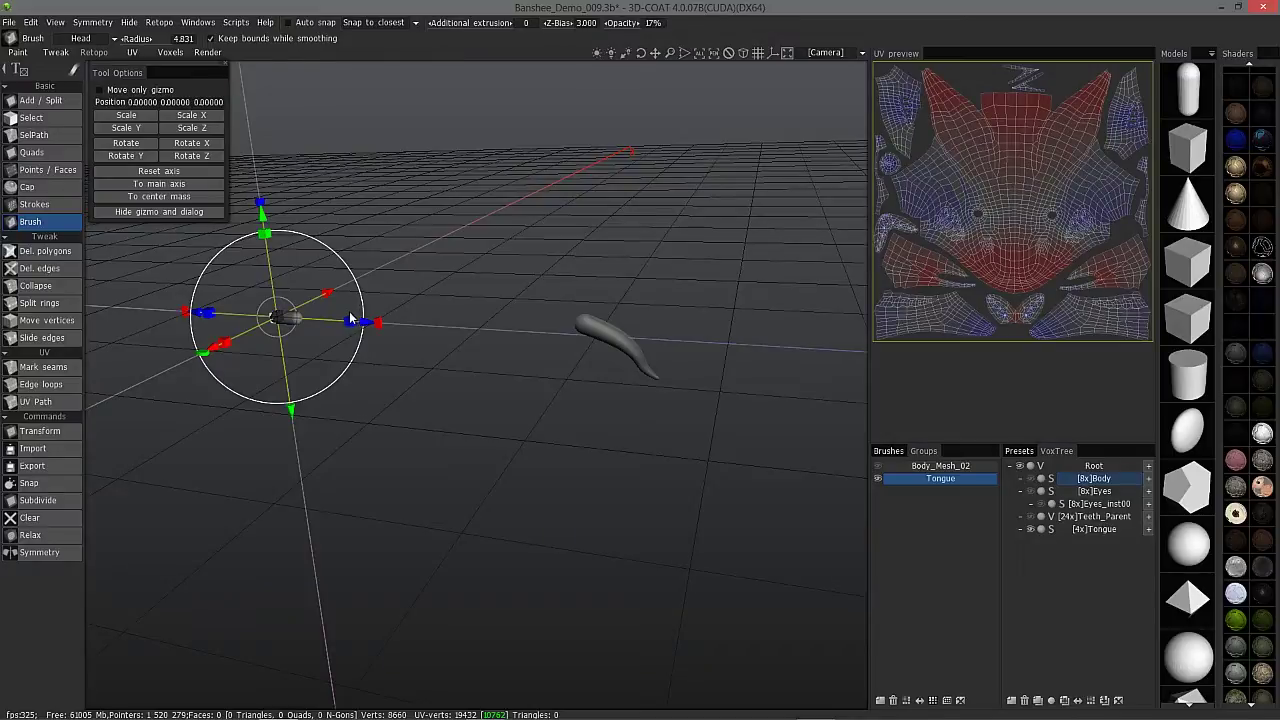
- Move the capsule along Z to about 160.83 and tilt it to follow the slope of the tongue
left_click_drag(363, 325, 749, 432)
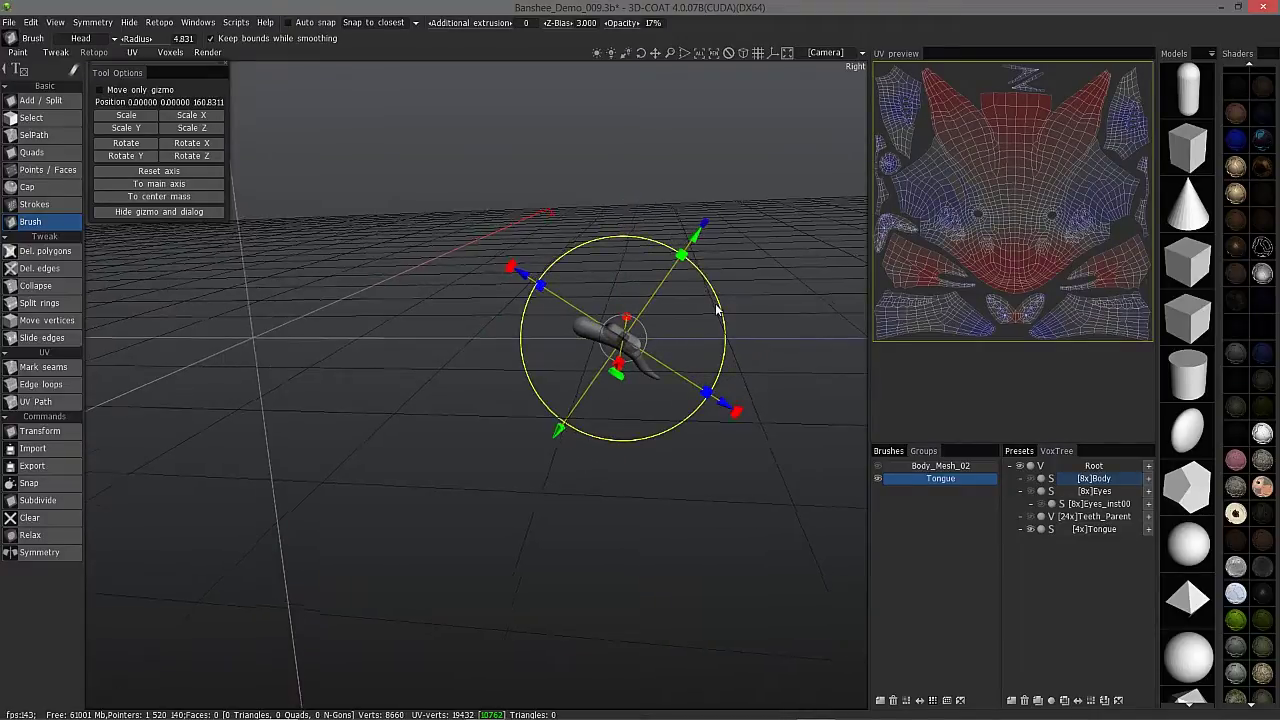
left_click_drag(717, 306, 676, 342, "alt")
left_click_drag(676, 342, 674, 319, "alt")
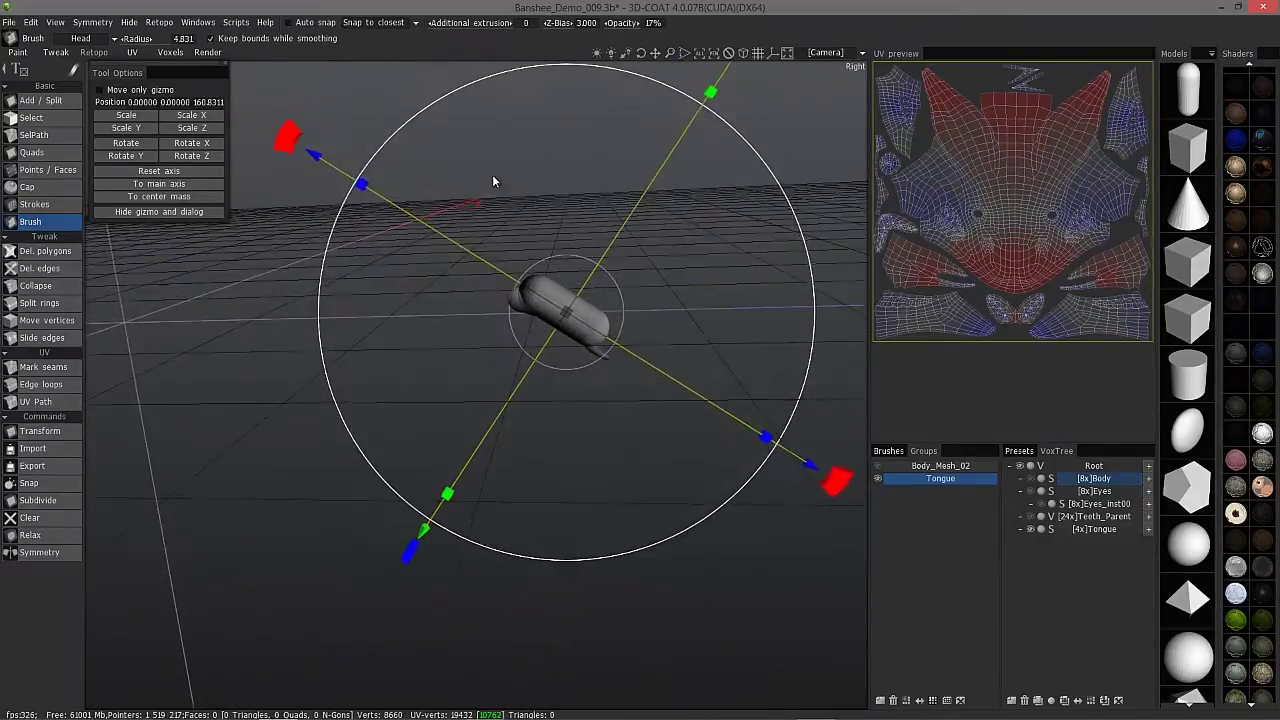
- Reposition the capsule around the tongue at about Y -3.58 and Z 158.44, keeping X at 0
left_click_drag(567, 312, 570, 323)
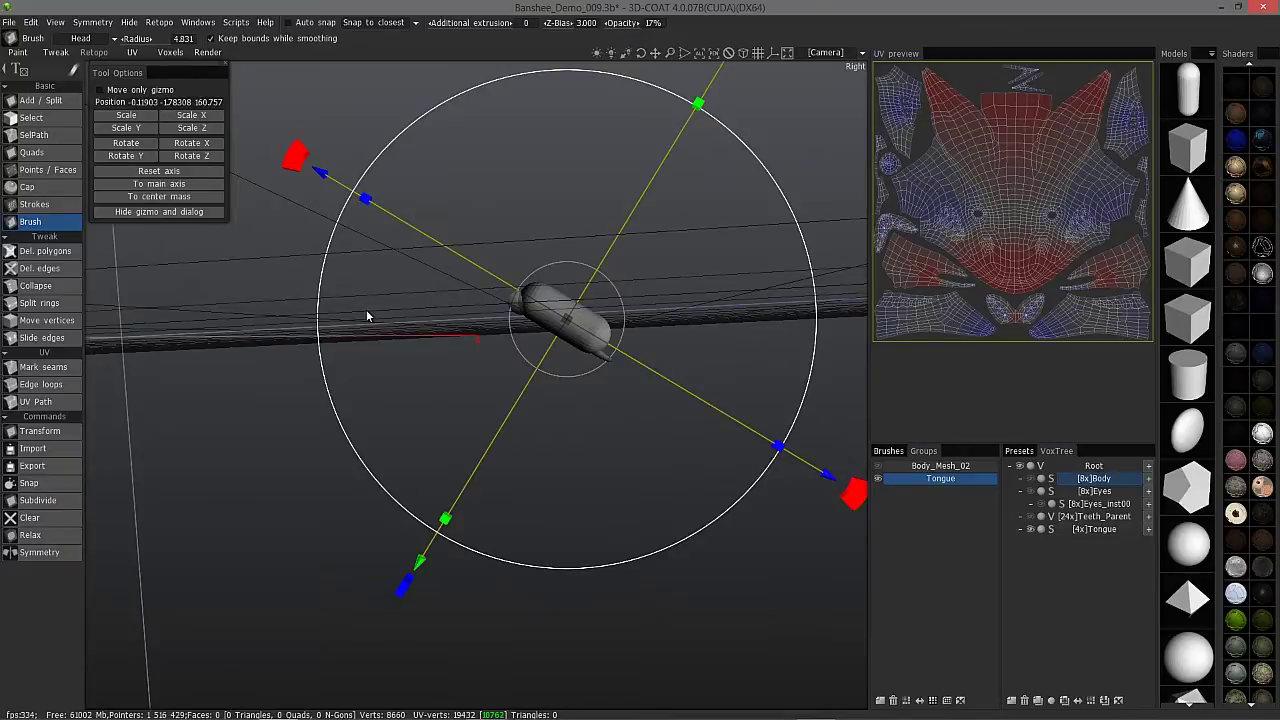
key("ctrl+z")
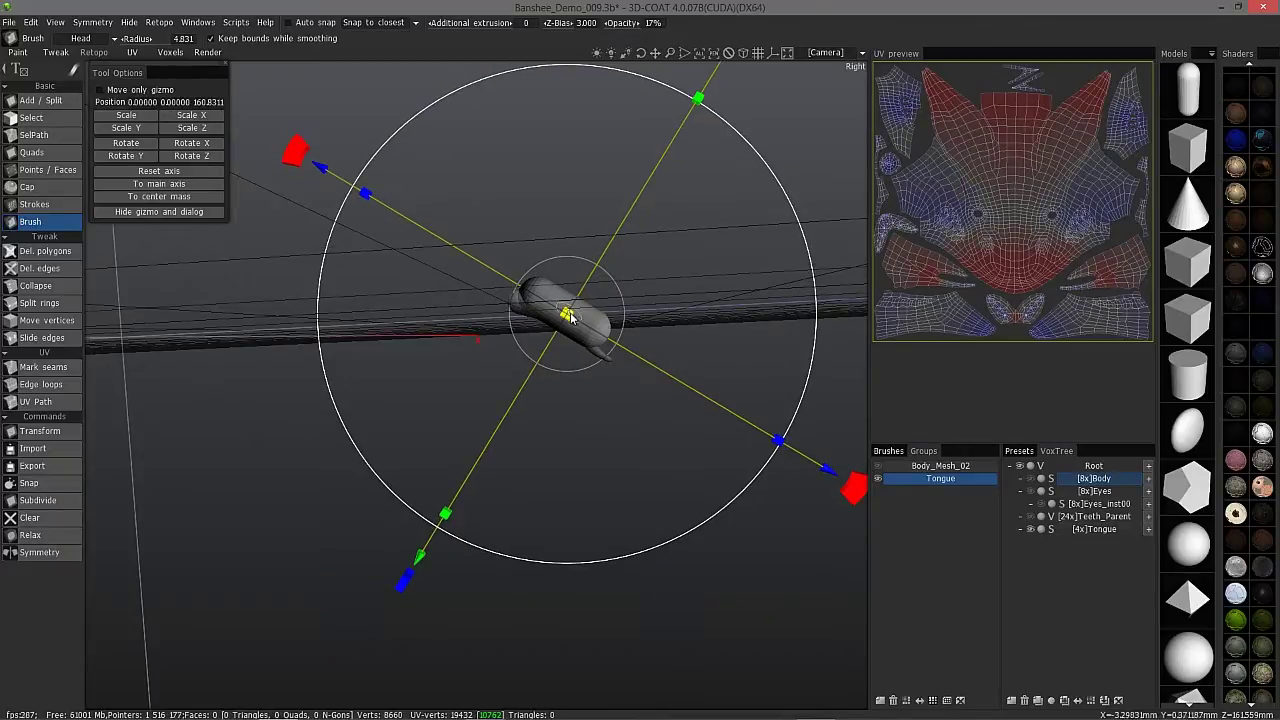
left_click_drag(568, 316, 768, 486)
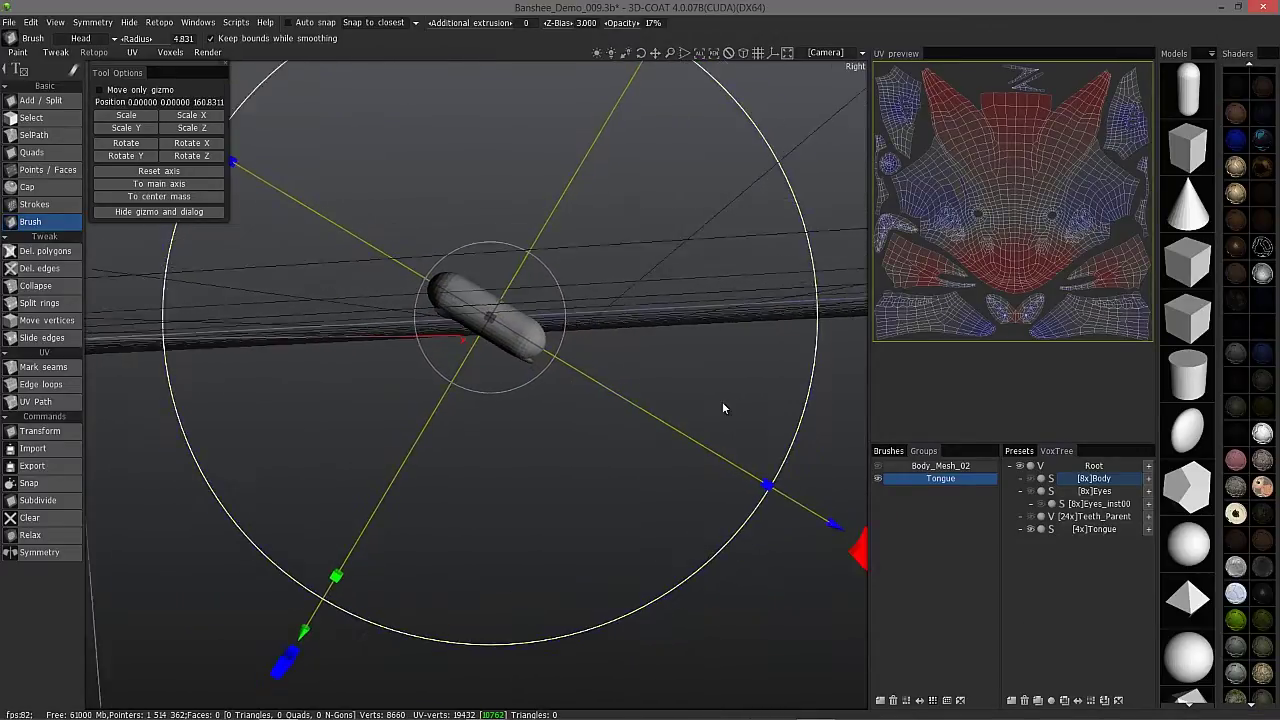
left_click_drag(723, 404, 526, 266, "alt")
left_click_drag(494, 363, 600, 190, "alt")
scroll(626, 134, "down", 4)
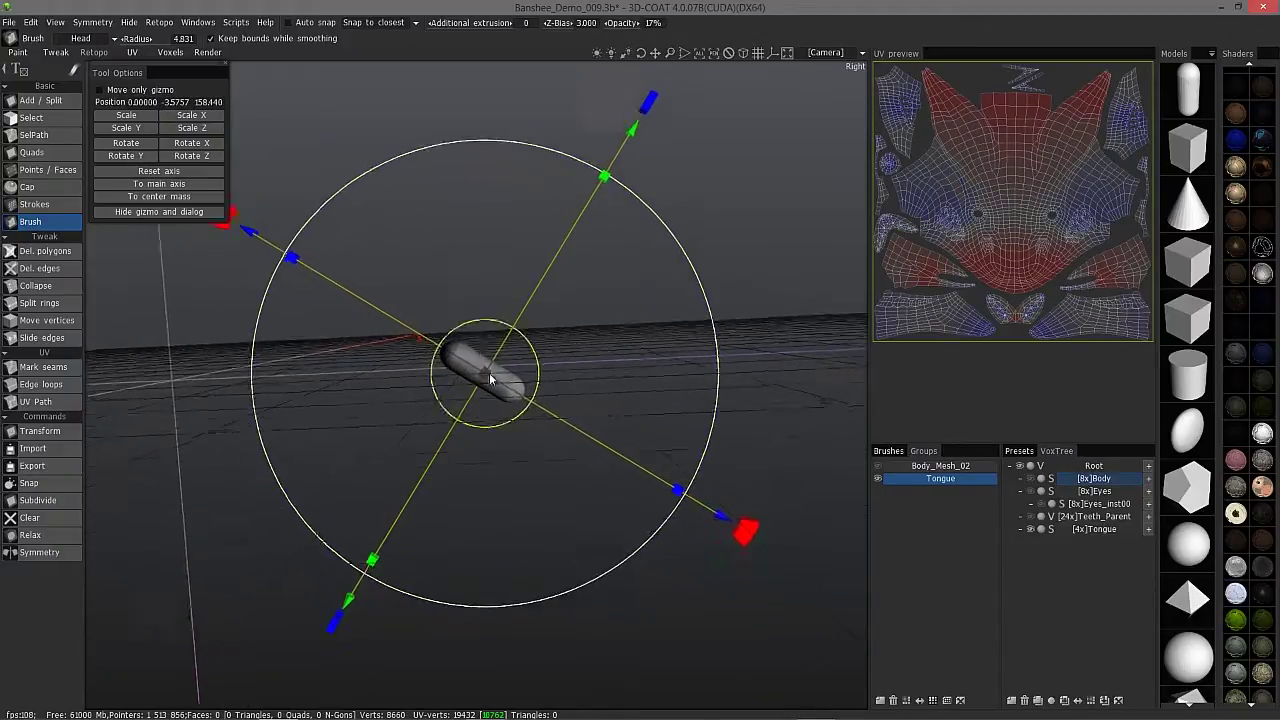
- Check the capsule's fit around the tongue and commit it to the retopo mesh without snapping it to the voxel surface
scroll(489, 374, "up", 3)
left_click_drag(555, 427, 569, 435)
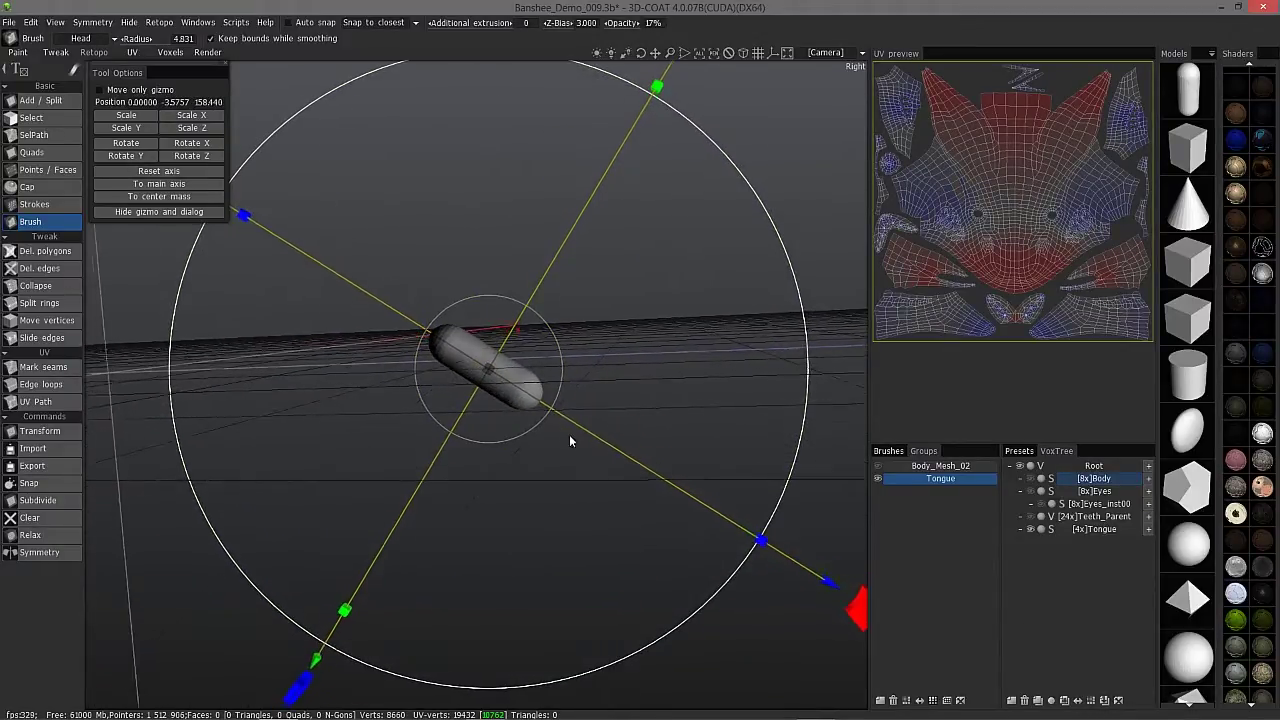
right_click_drag(569, 441, 649, 378)
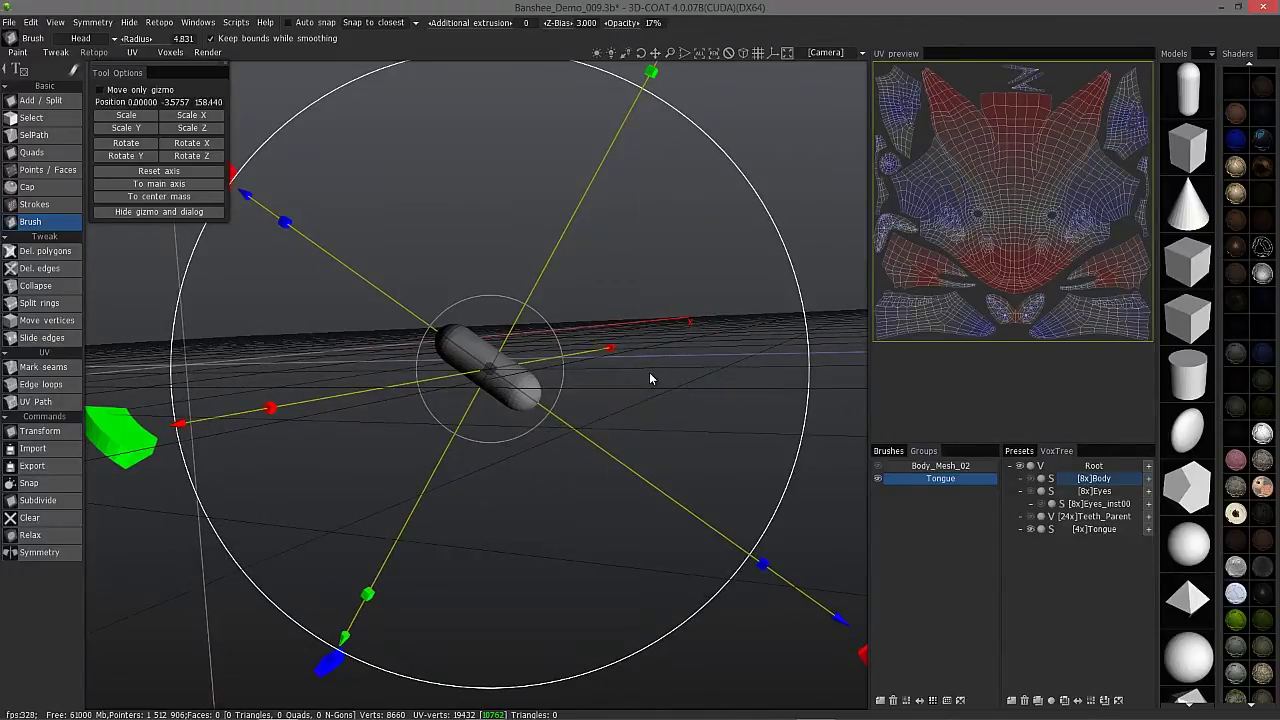
key("Return")
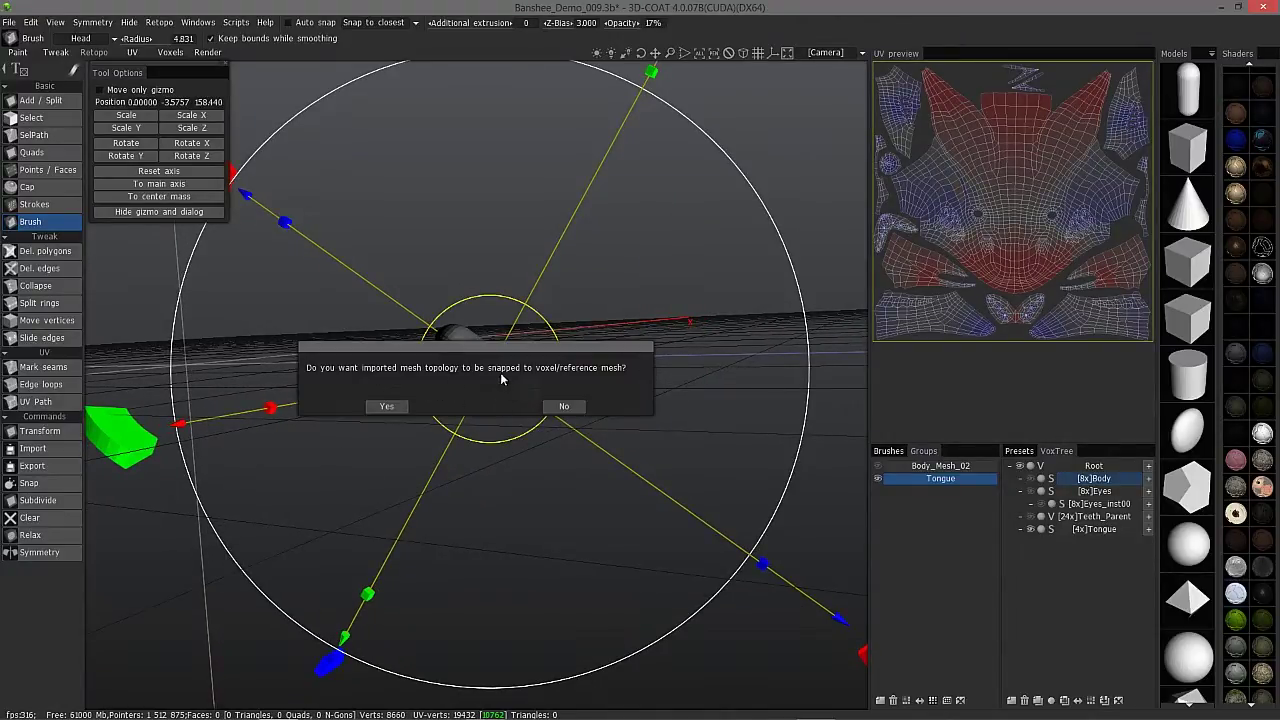
left_click(565, 407)
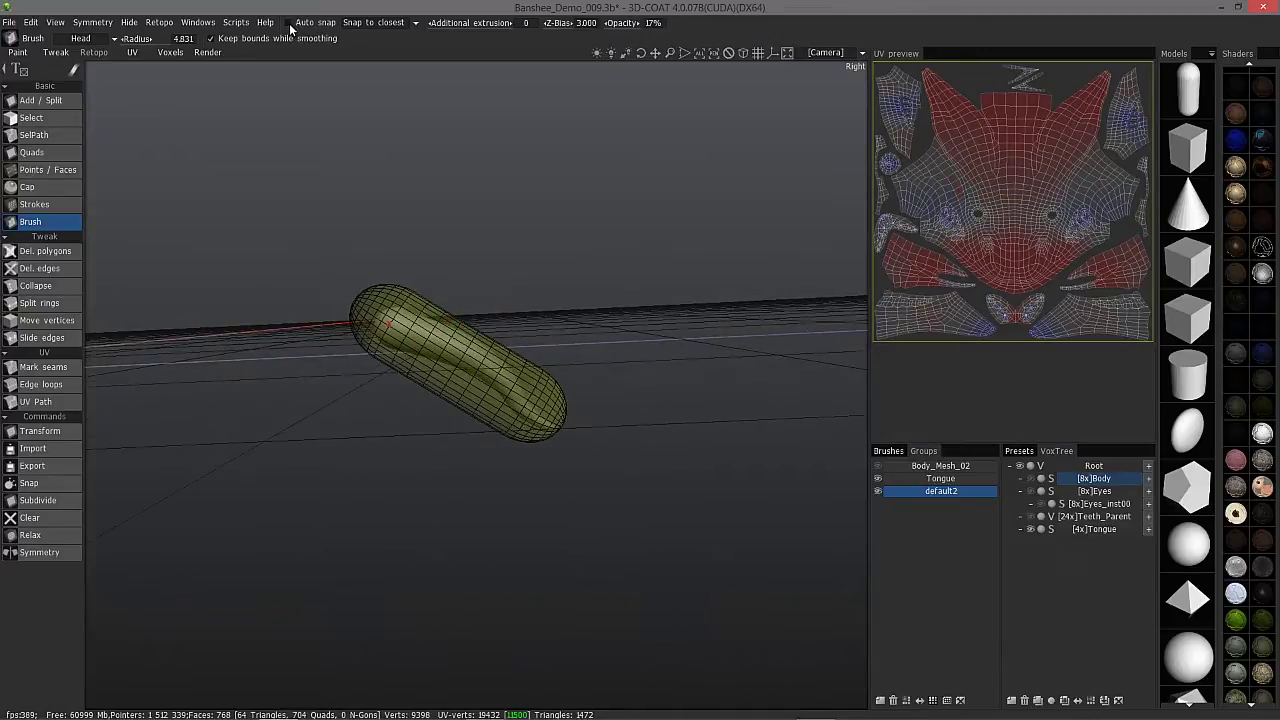
- Lower the retopo mesh opacity to 9% so the tongue shows through the capsule
right_click_drag(561, 385, 633, 394)
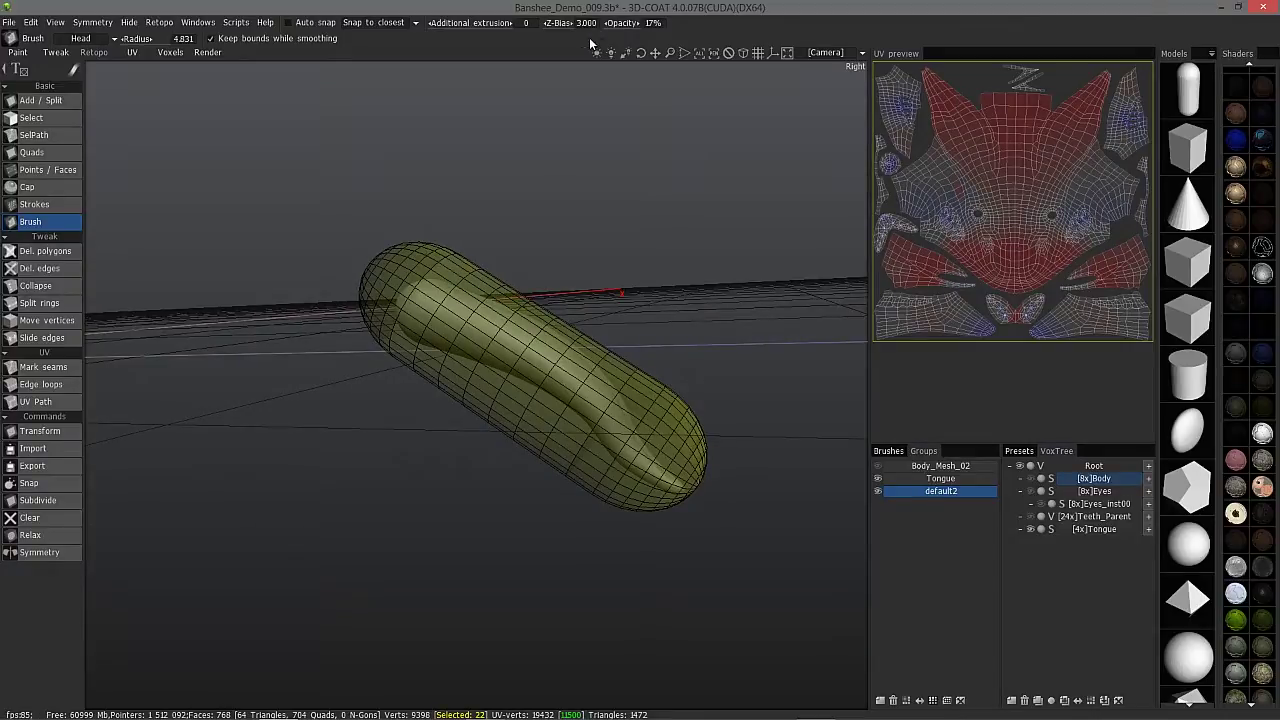
mouse_move(622, 24)
left_mouse_down()
mouse_move(604, 30)
mouse_move(649, 26)
mouse_move(648, 38)
mouse_move(608, 27)
left_mouse_up()
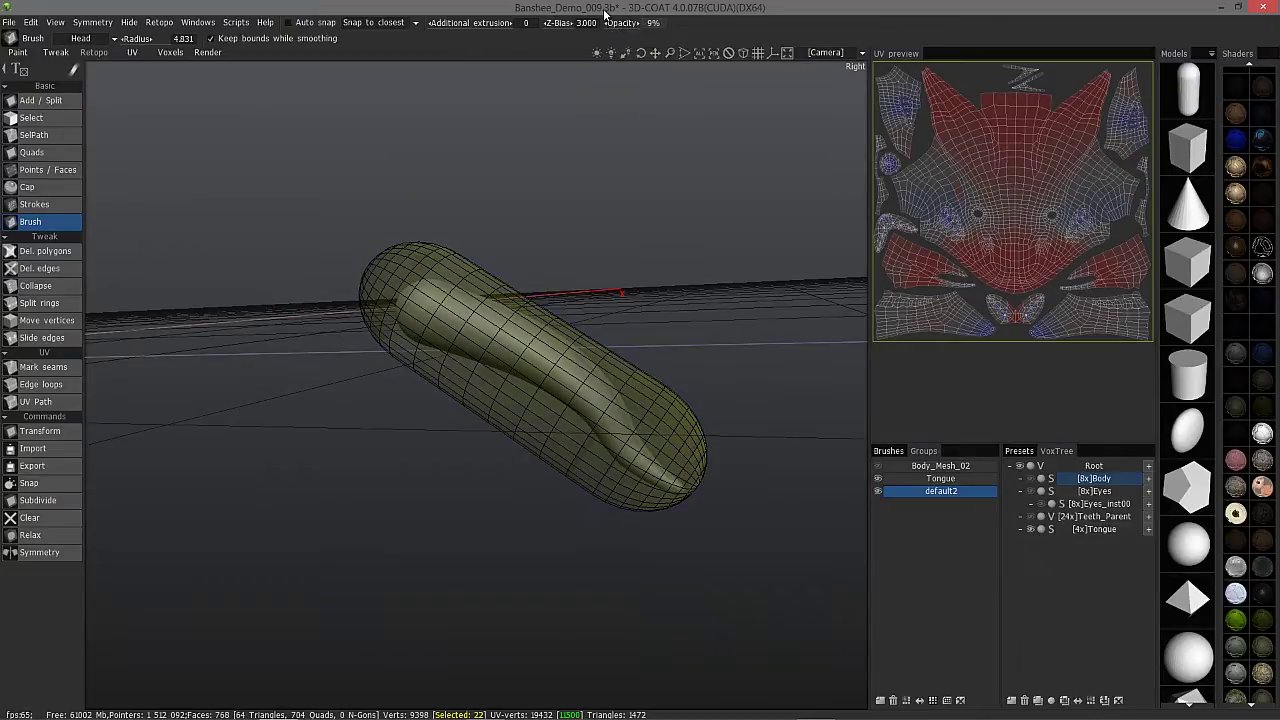
left_click_drag(475, 450, 454, 277)
left_click_drag(266, 403, 697, 446)
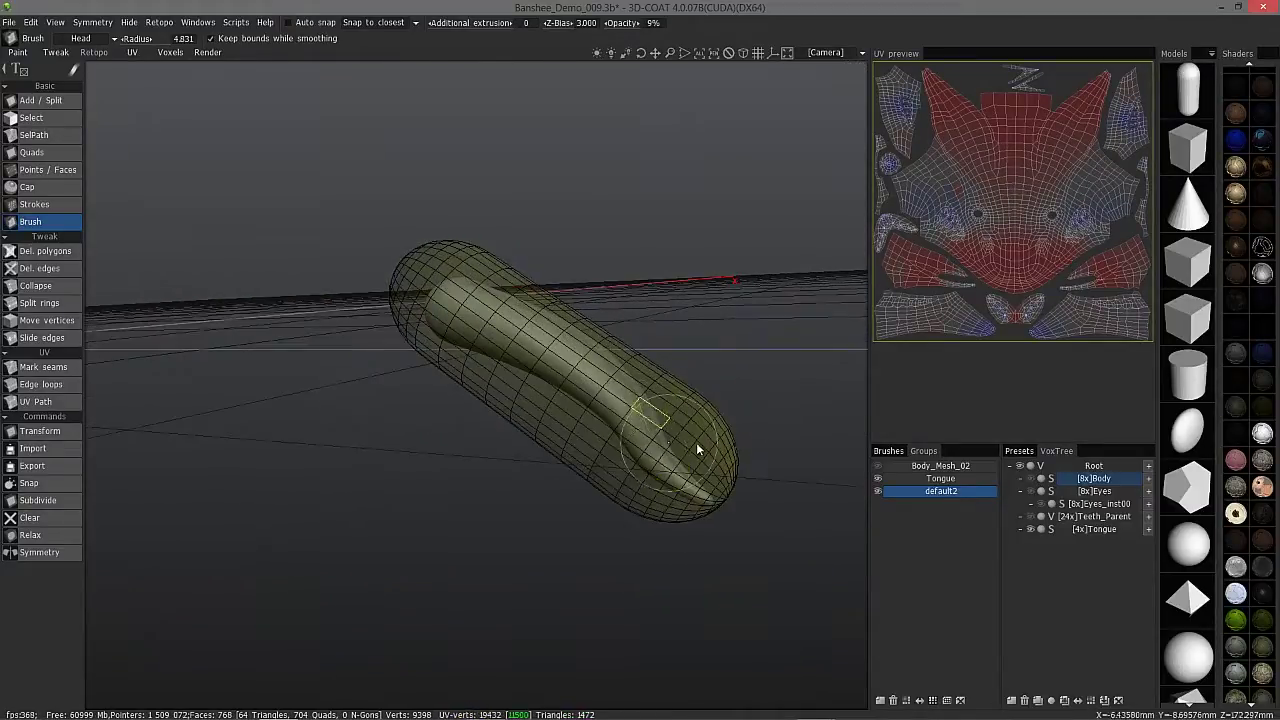
- Delete alternate cross-section edge rings along the capsule's middle and toward the tongue's tip with the Del. edges tool
left_click(40, 268)
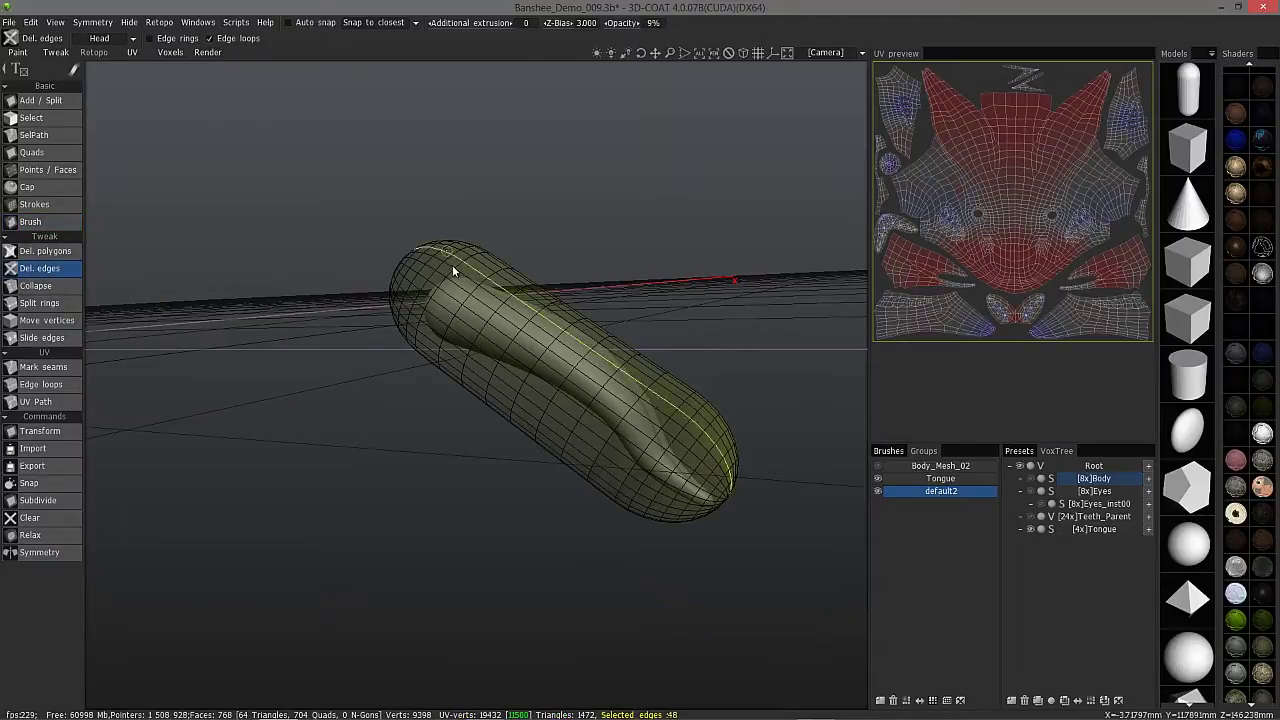
left_click_drag(428, 376, 495, 320)
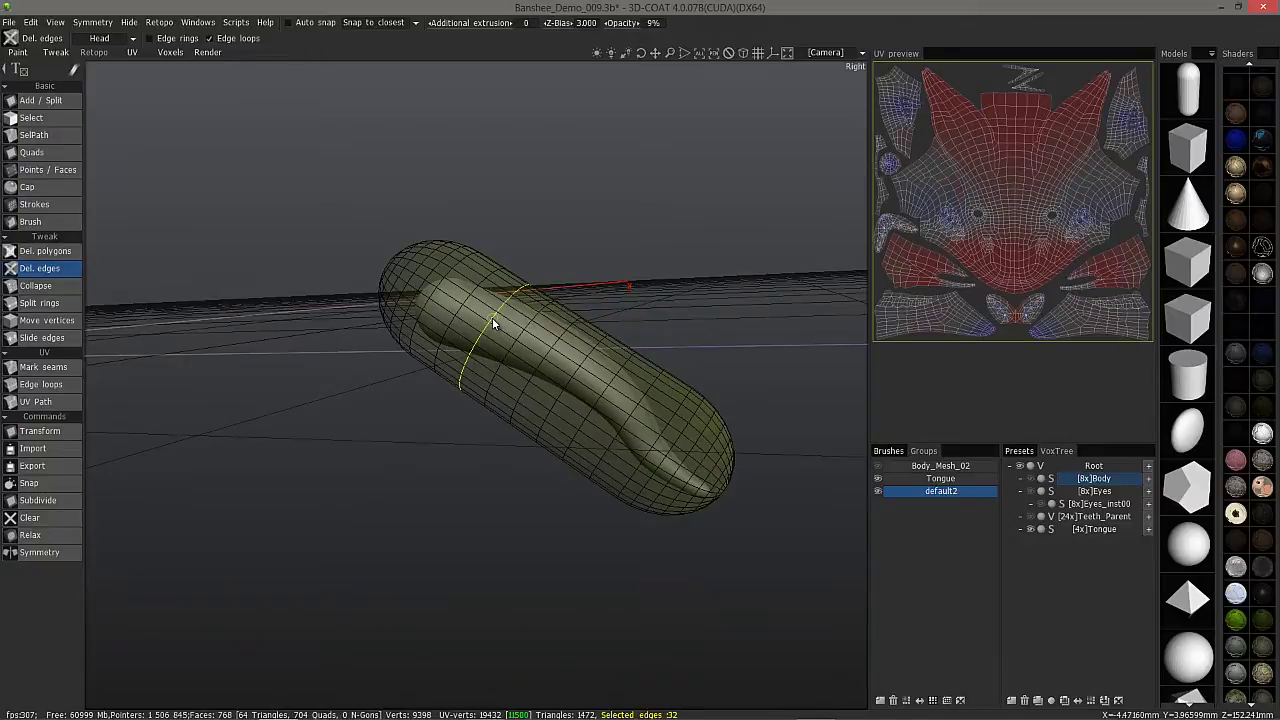
left_click(493, 317)
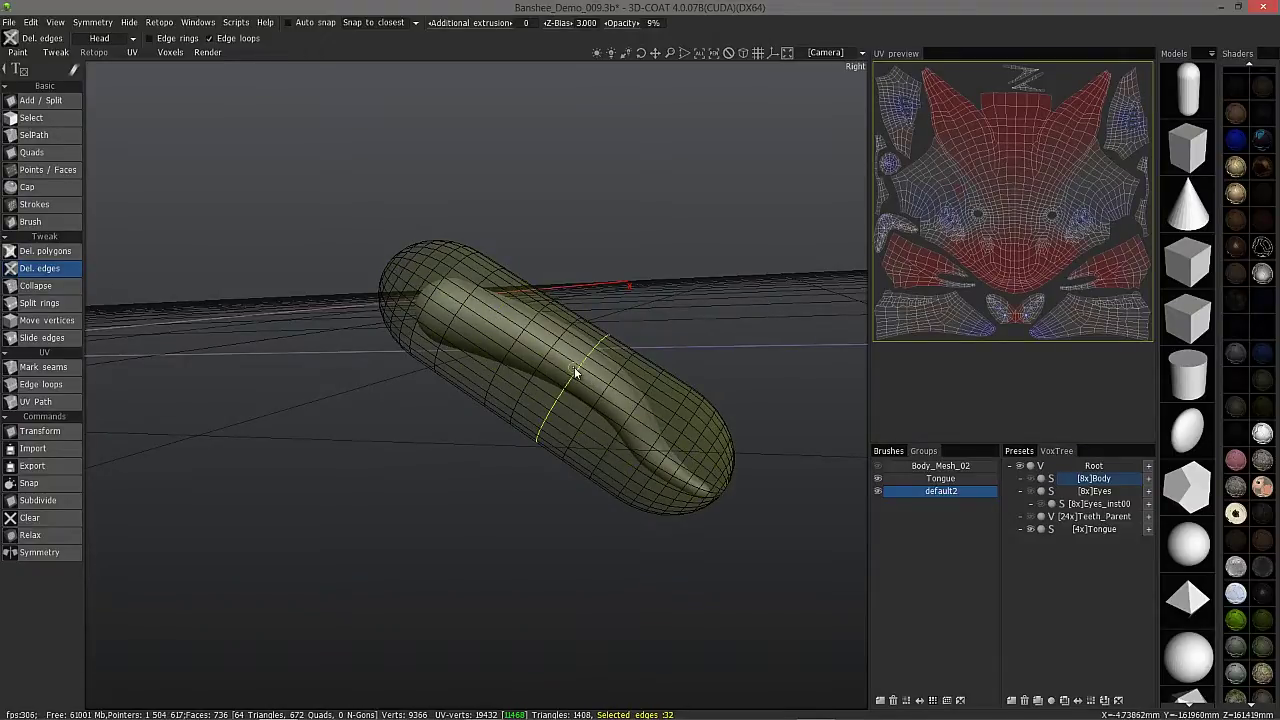
left_click(570, 367)
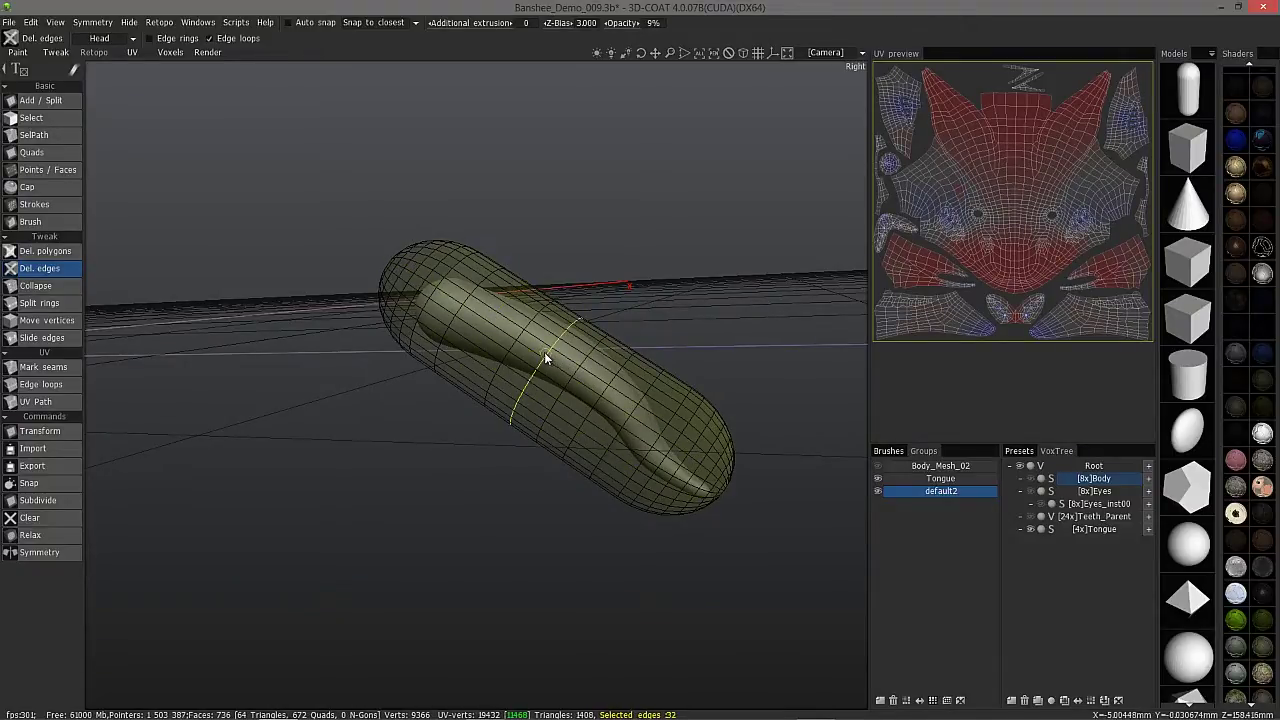
left_click(605, 387)
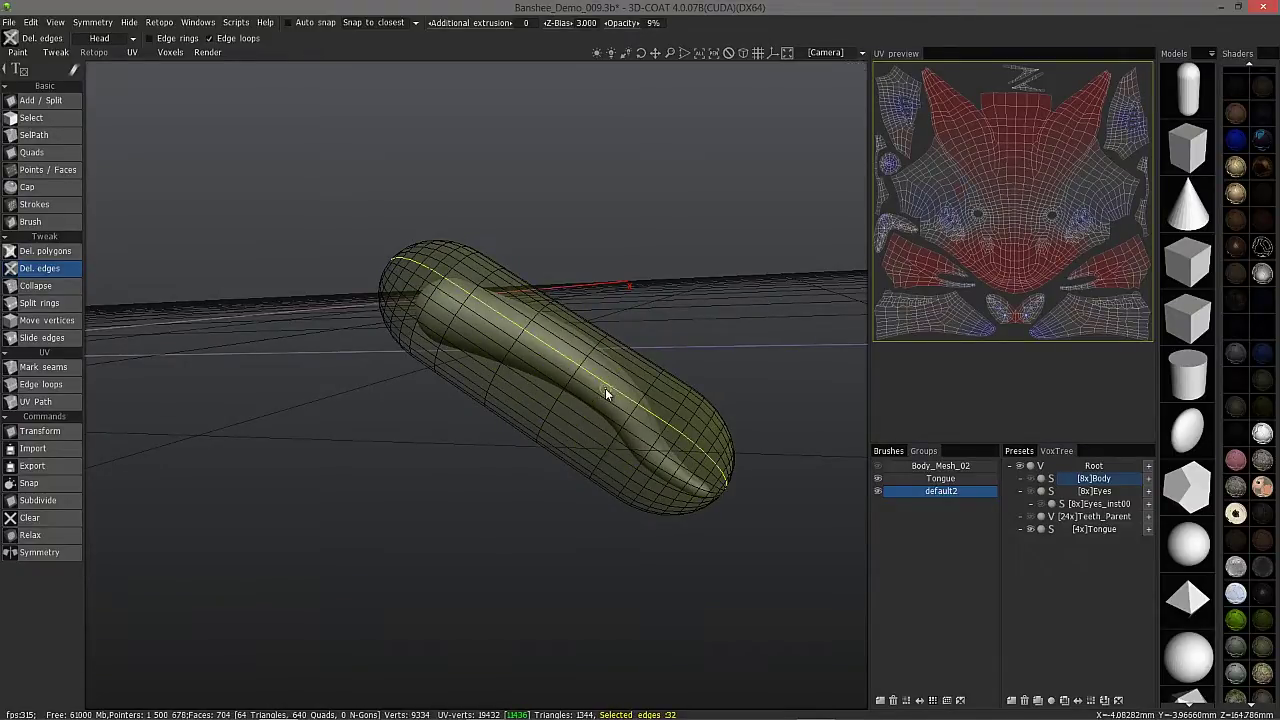
left_click(668, 433)
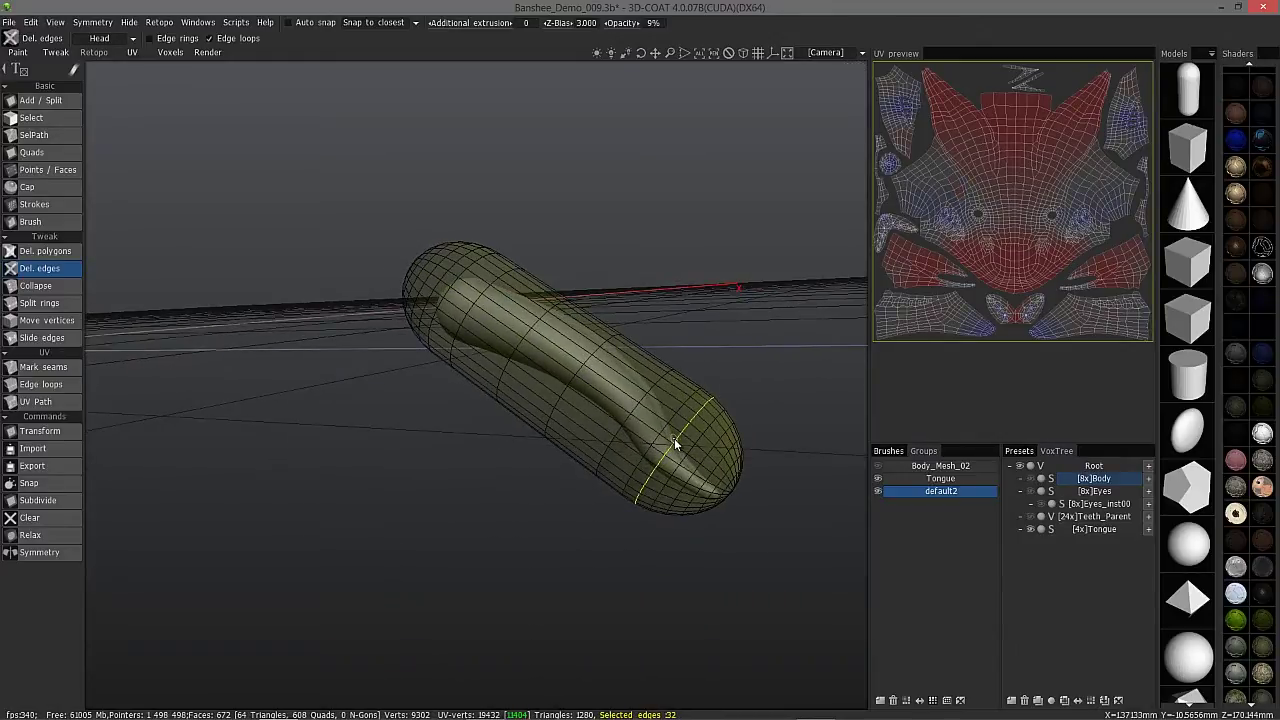
left_click(704, 458)
left_click_drag(704, 458, 723, 478, "alt")
left_click_drag(545, 308, 437, 257, "alt")
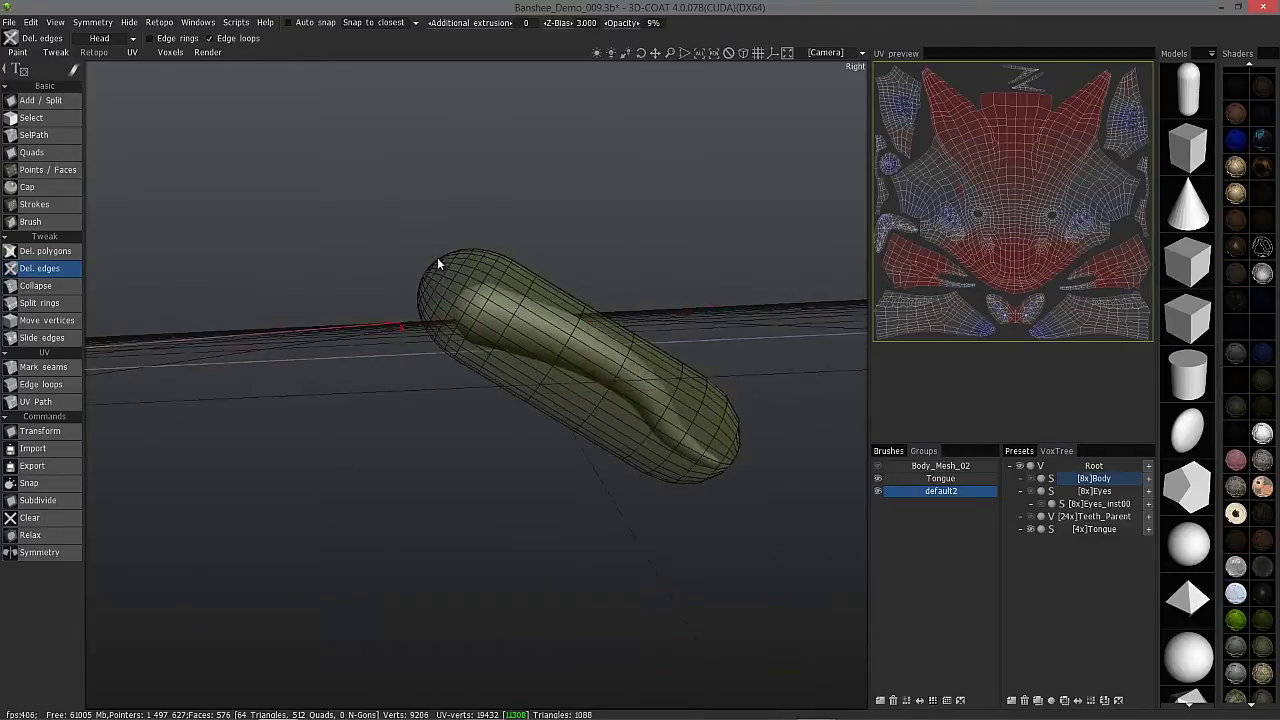
- Delete alternate cross-section edge rings at the capsule's rounded end around the tongue's root
left_click(477, 288)
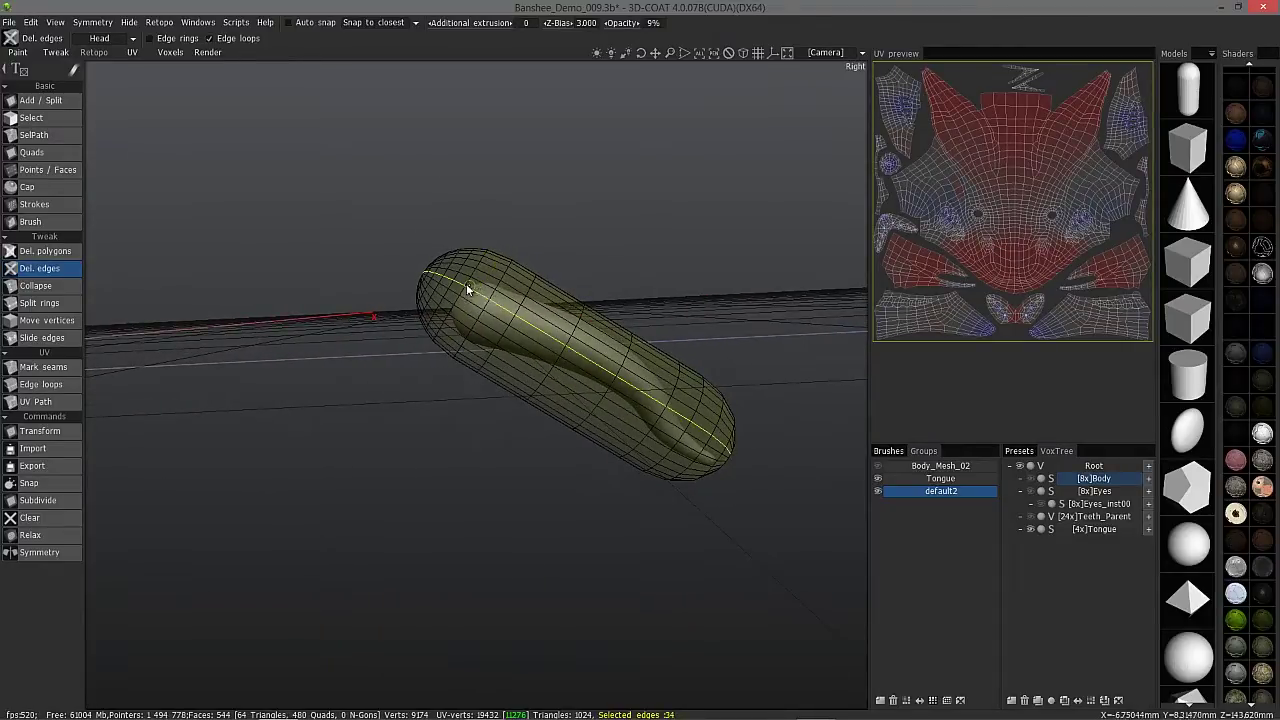
left_click(454, 280)
right_click_drag(454, 278, 428, 256)
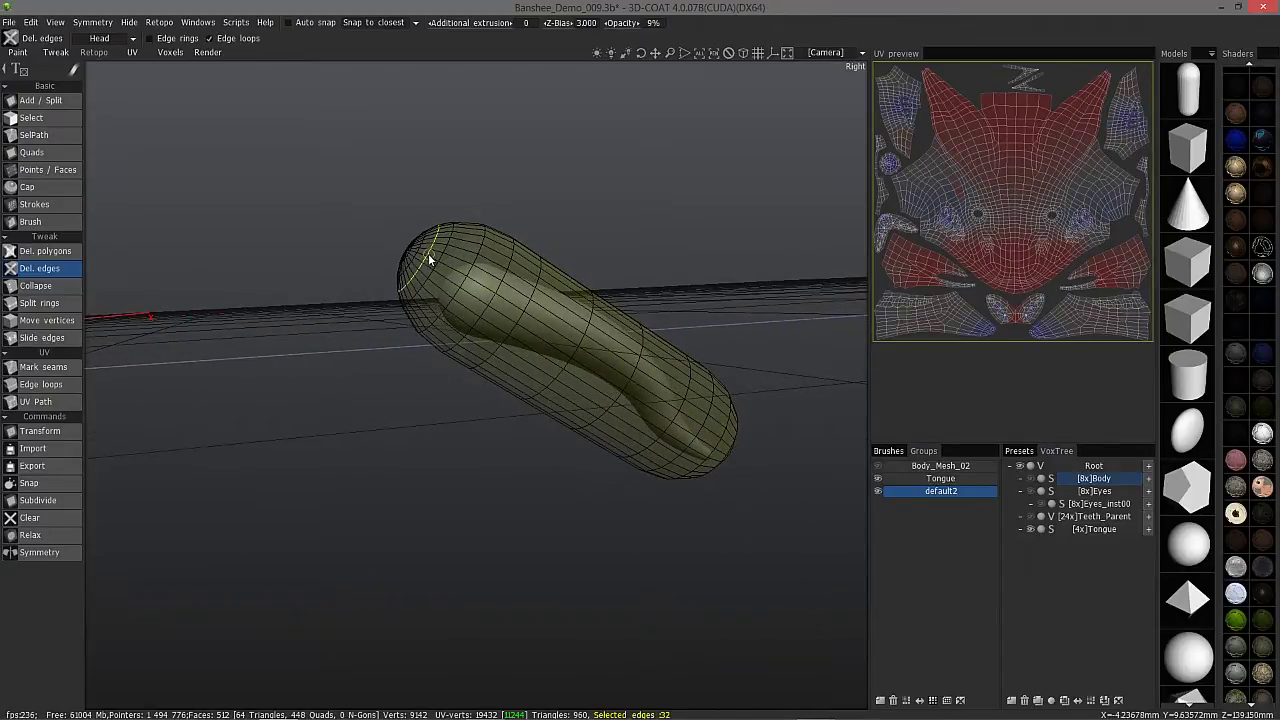
left_click(428, 253)
right_click_drag(477, 352, 536, 310)
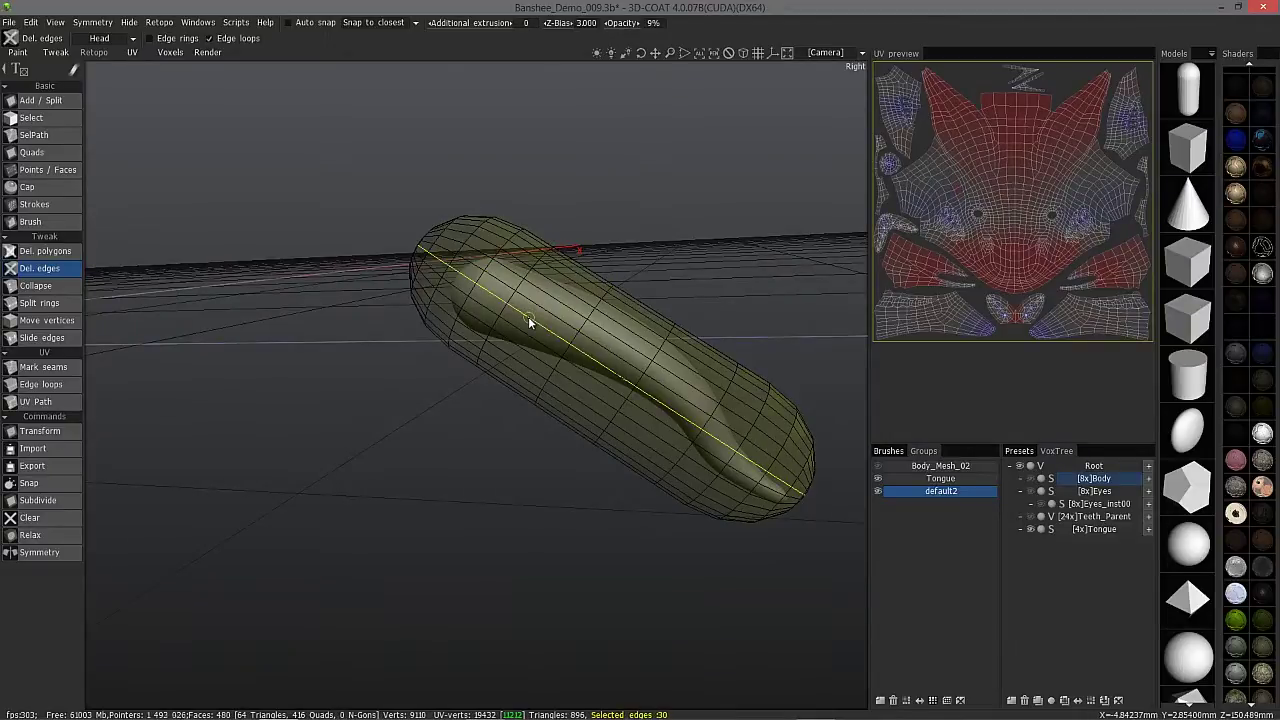
- Thin out the capsule's lengthwise edges by deleting alternate loops all the way around it
left_click(528, 317)
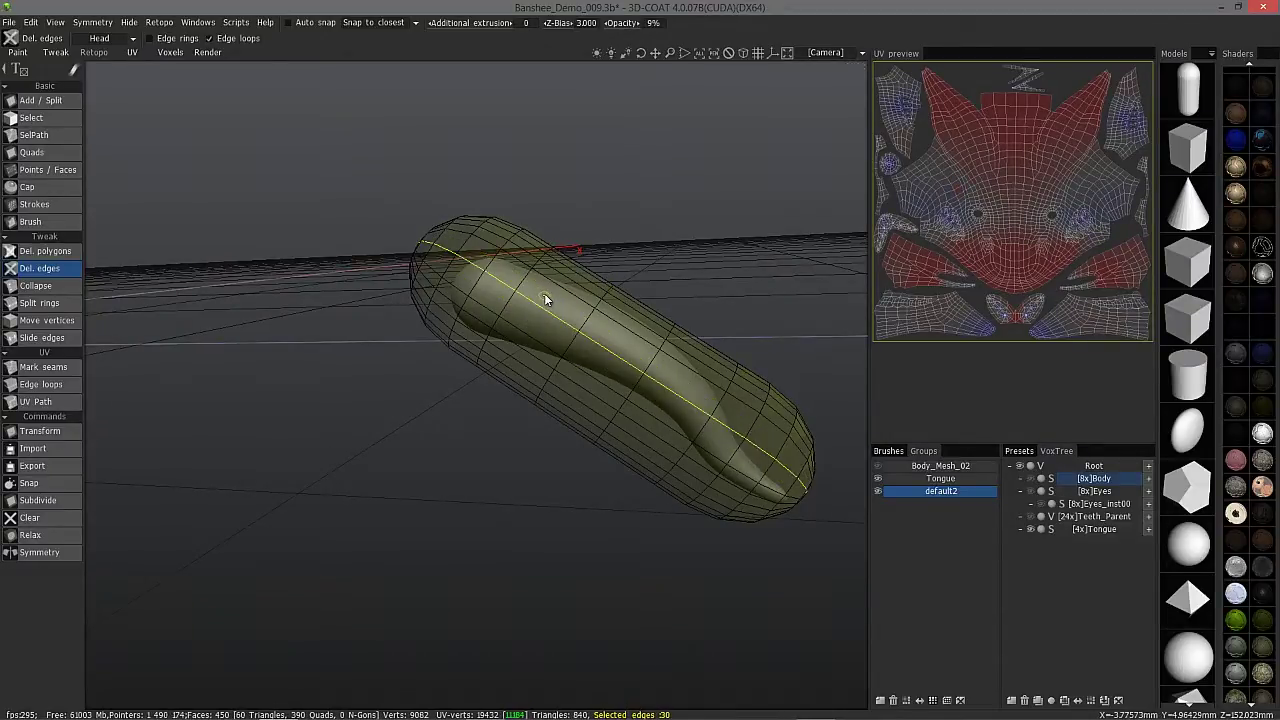
right_click_drag(544, 293, 566, 277)
left_click(558, 288)
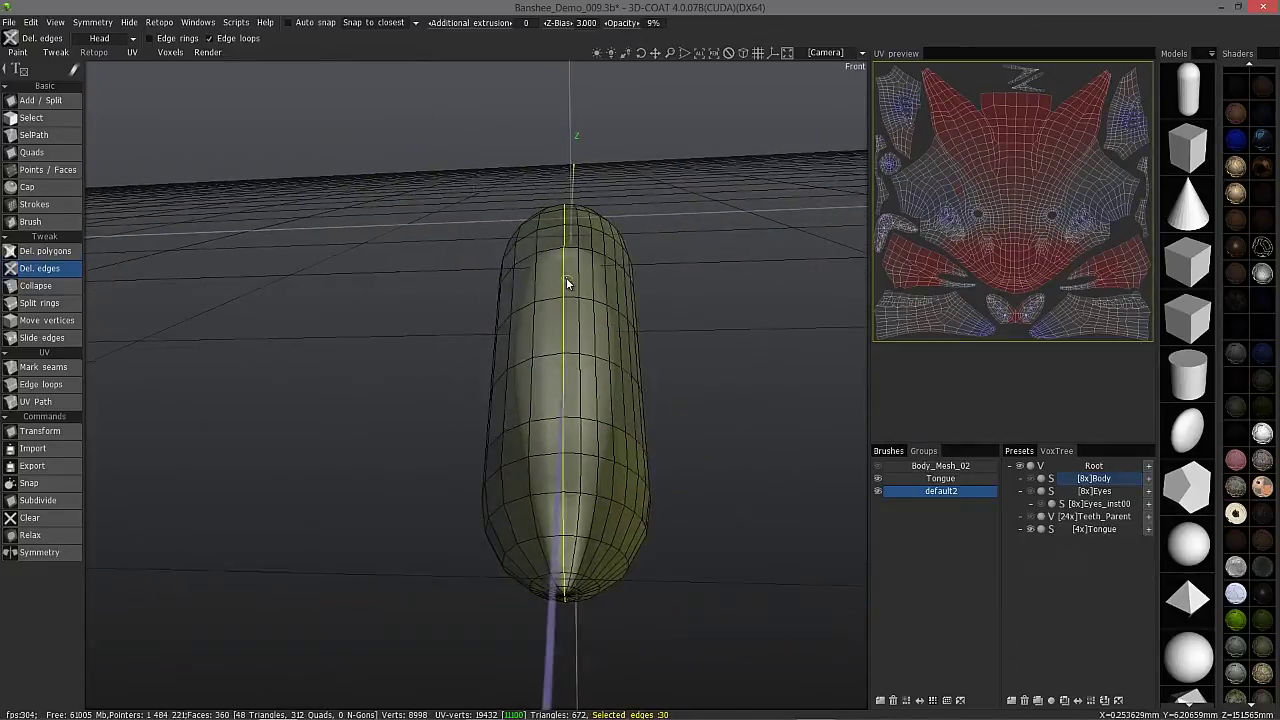
left_click(578, 282)
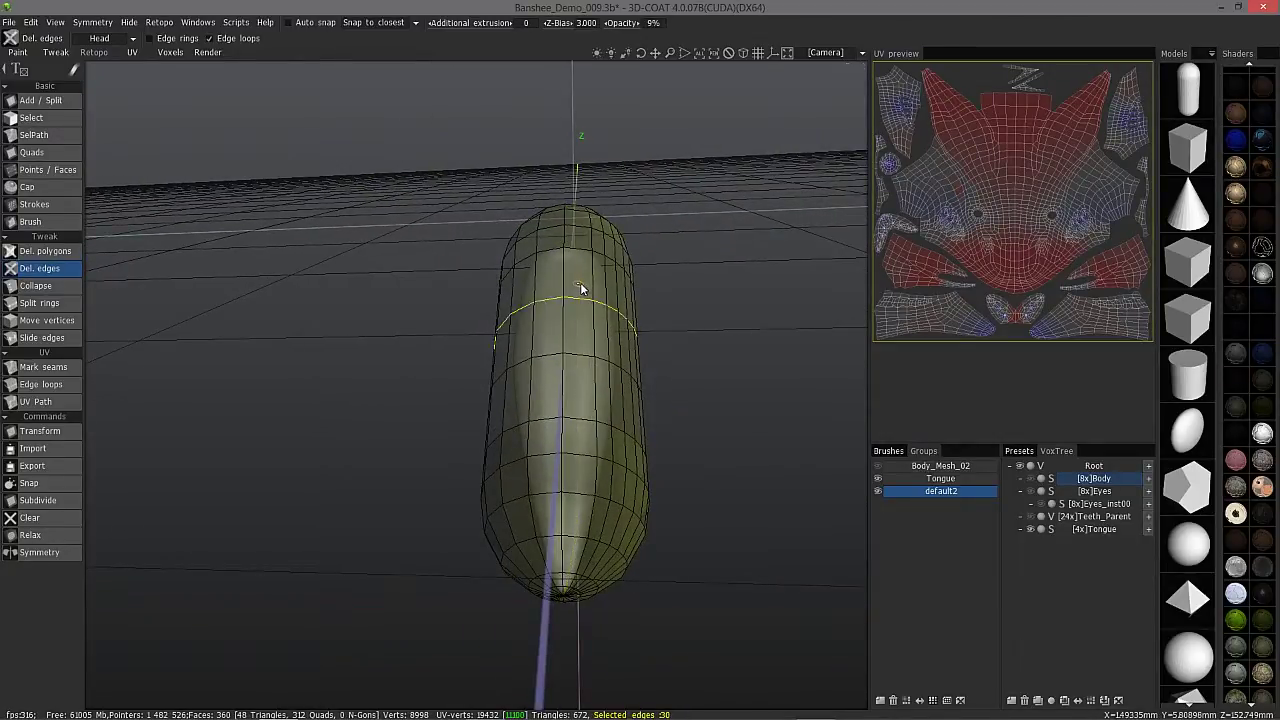
right_click_drag(580, 282, 596, 284)
left_click(608, 292)
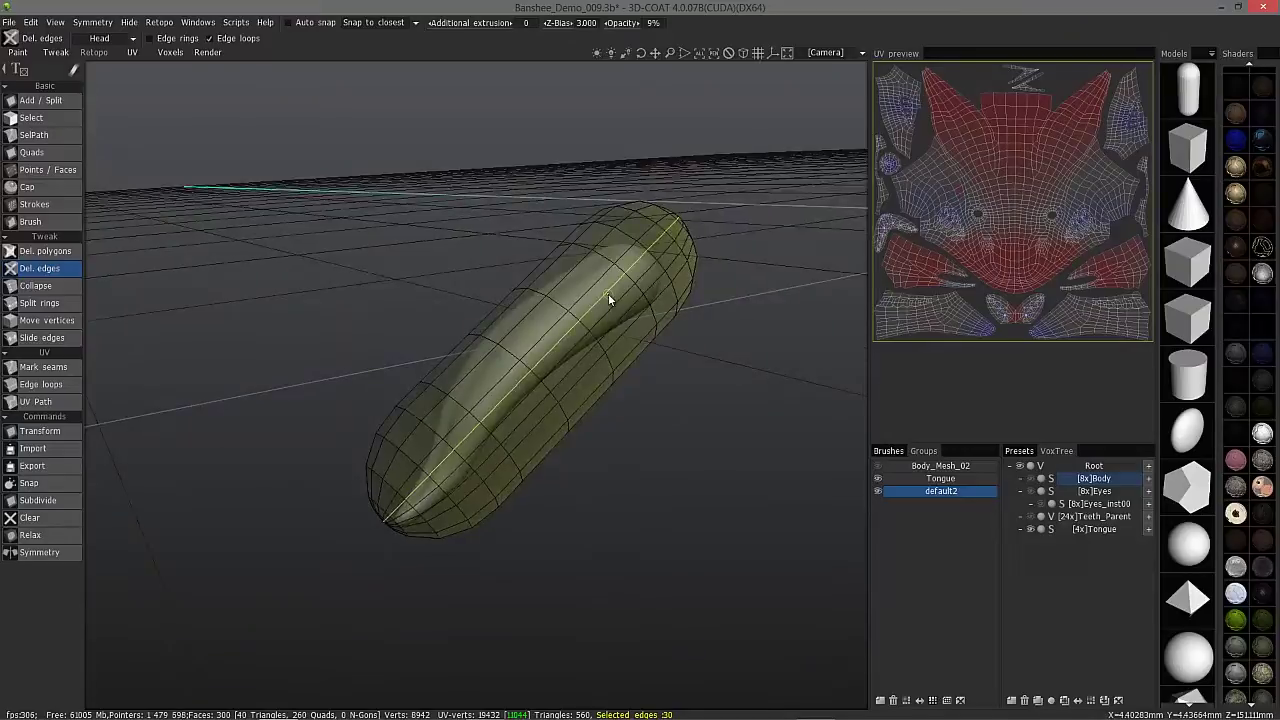
left_click(604, 308)
left_click(615, 318)
left_click_drag(615, 320, 658, 398, "alt")
right_click_drag(658, 401, 305, 420)
- Enlarge the retopo Brush radius to about 11.52 and nudge the capsule mesh toward the tongue
left_click(38, 222)
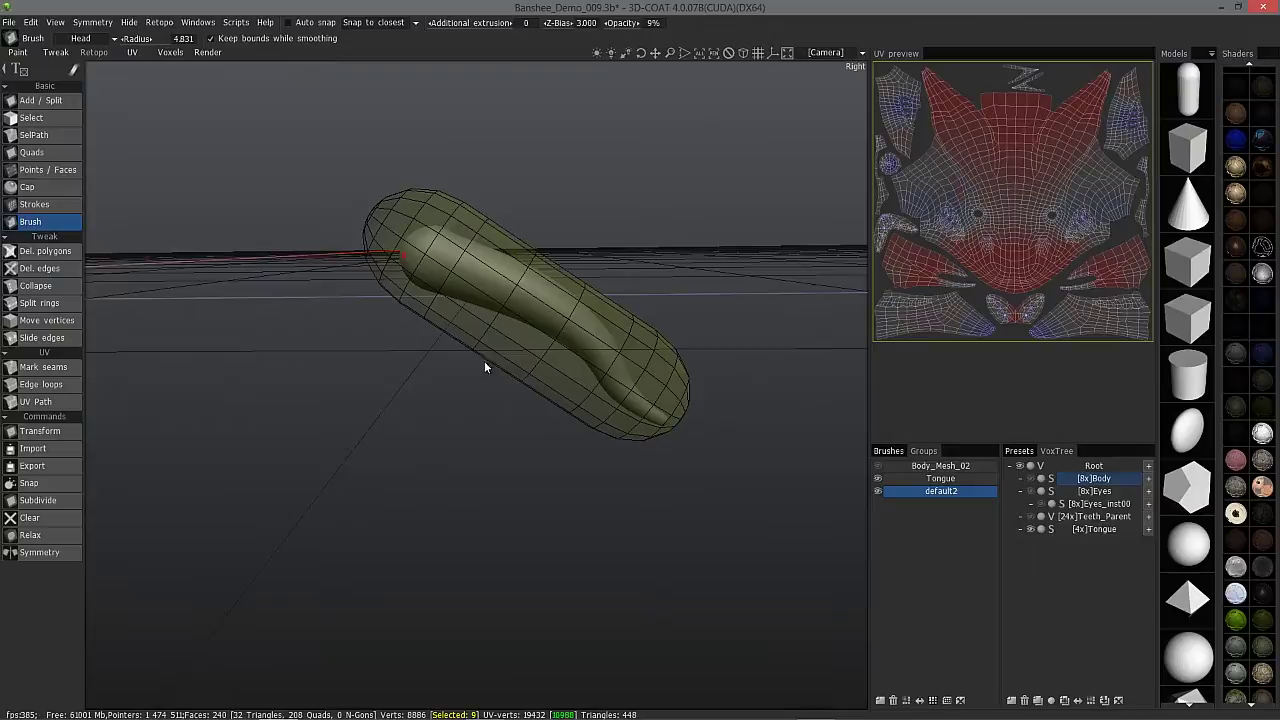
right_click_drag(497, 328, 566, 329)
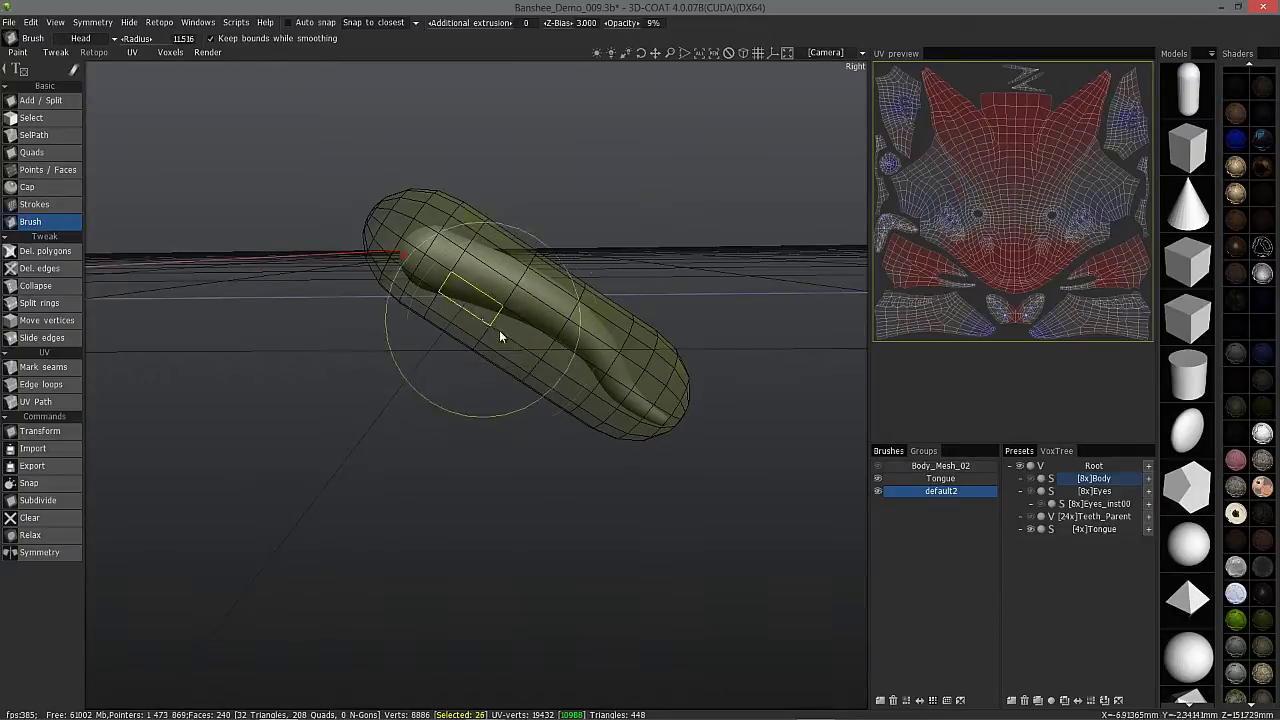
left_click_drag(499, 330, 494, 323)
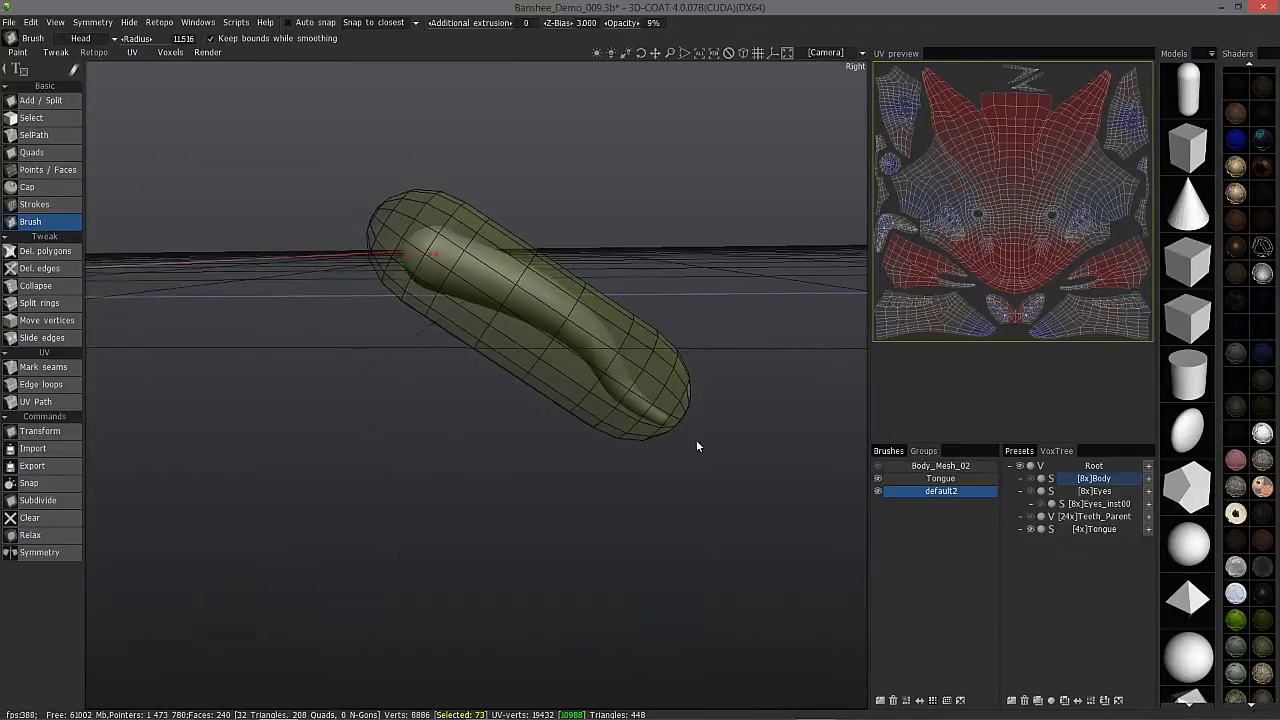
left_click_drag(697, 446, 672, 440)
left_click(36, 118)
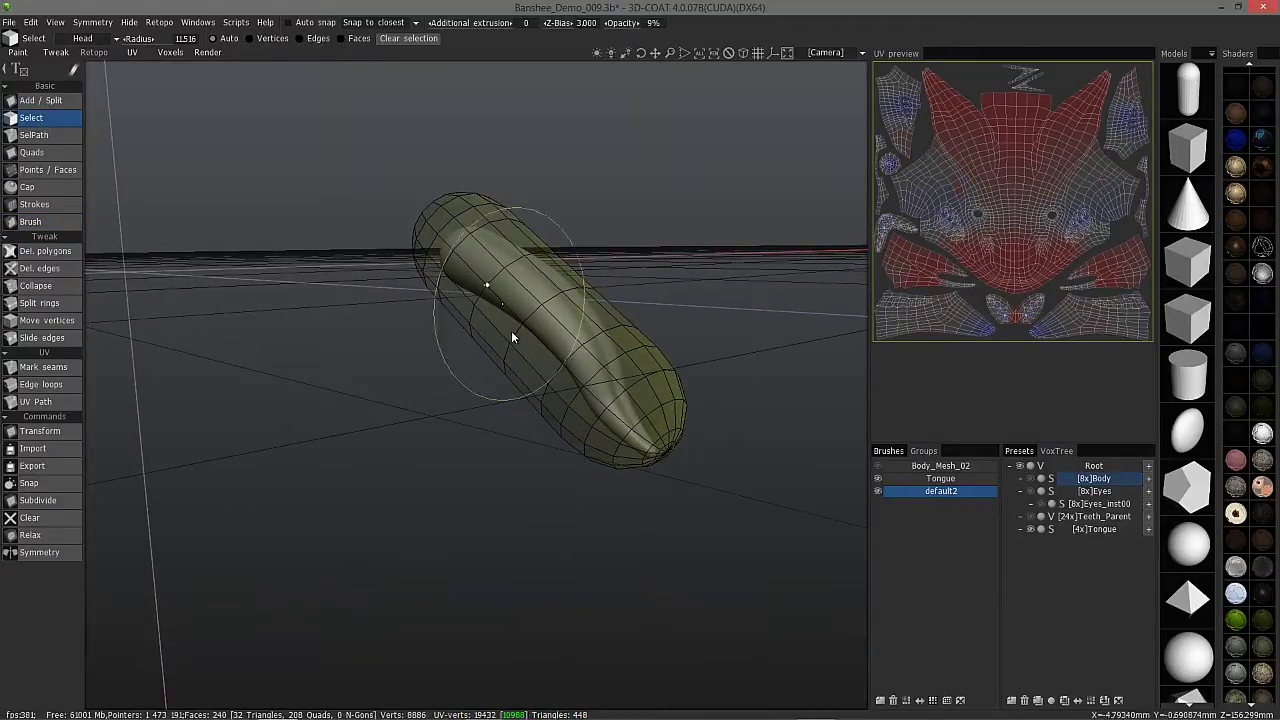
left_click_drag(522, 323, 563, 358, "alt")
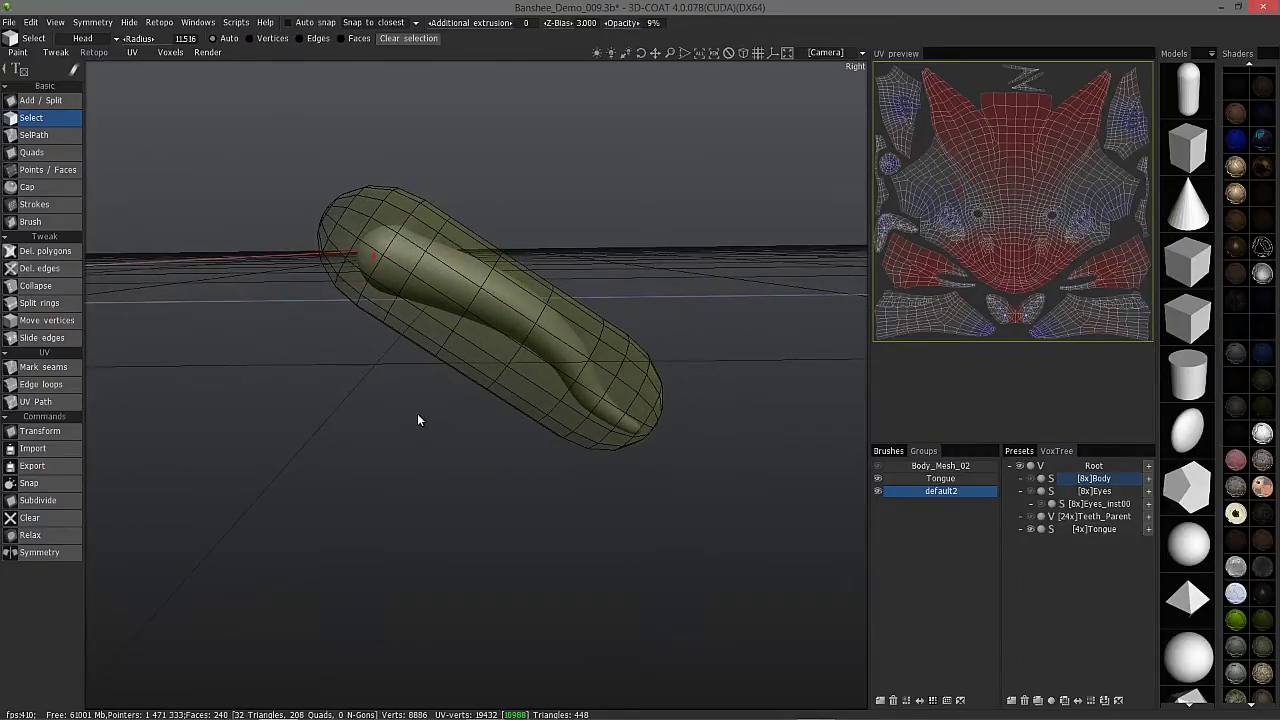
middle_click_drag(556, 489, 613, 490, "alt")
left_click_drag(613, 490, 656, 488, "alt")
- Enlarge the Brush radius to about 20.77 and reshape the capsule's ends and middle to follow the tongue's bend
left_click(40, 222)
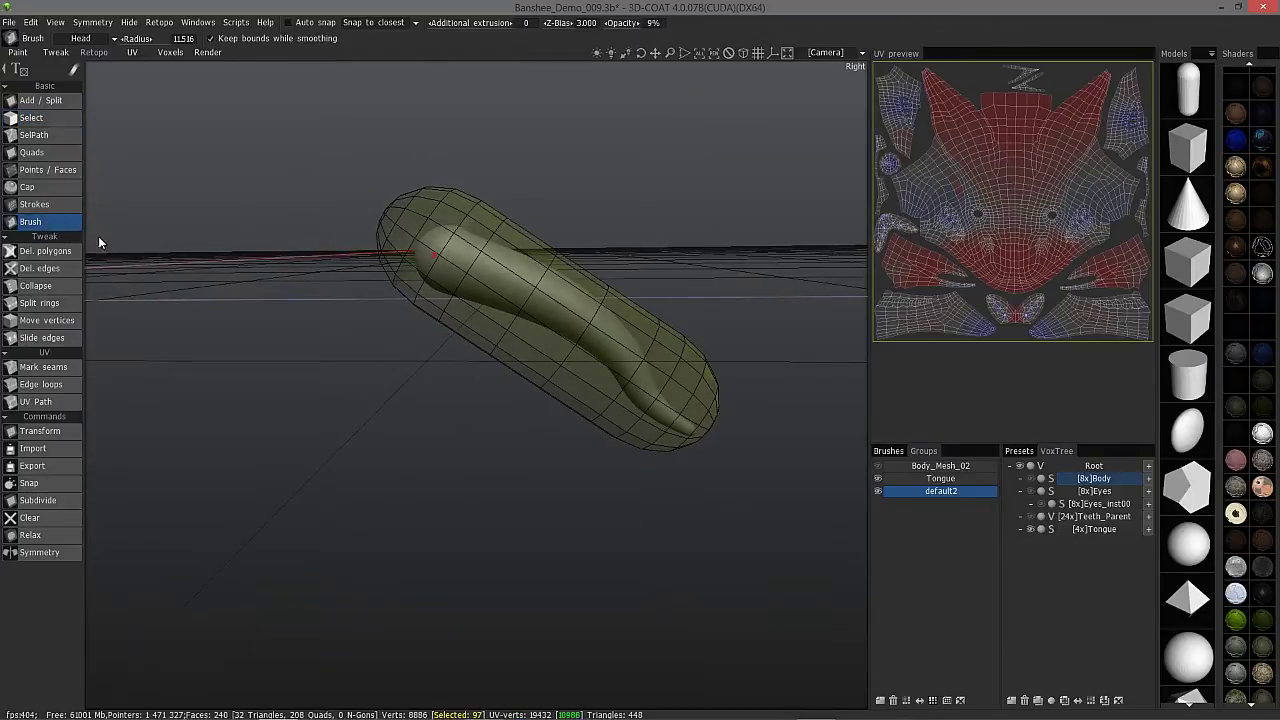
left_click_drag(383, 256, 430, 258, "alt")
right_click_drag(422, 253, 496, 258)
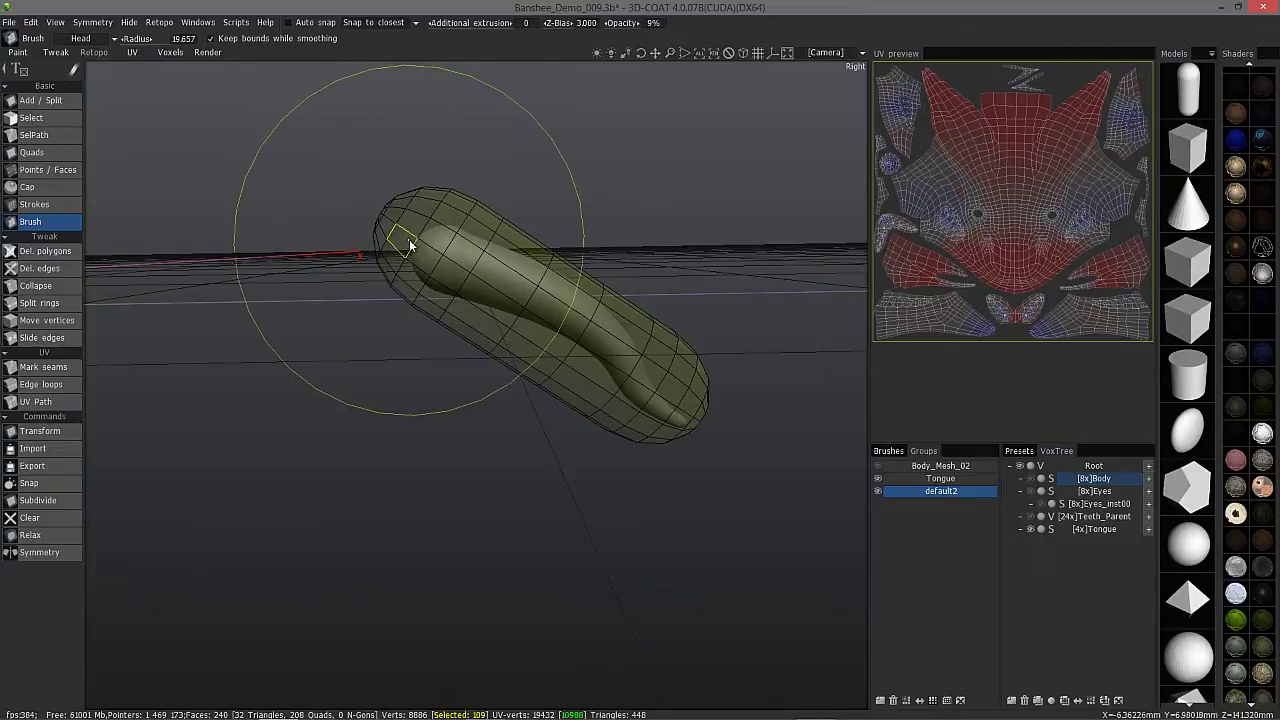
mouse_move(409, 239)
left_mouse_down("alt")
mouse_move(396, 226)
mouse_move(474, 271)
left_mouse_up("alt")
middle_click_drag(474, 271, 715, 423)
left_click_drag(713, 417, 705, 427)
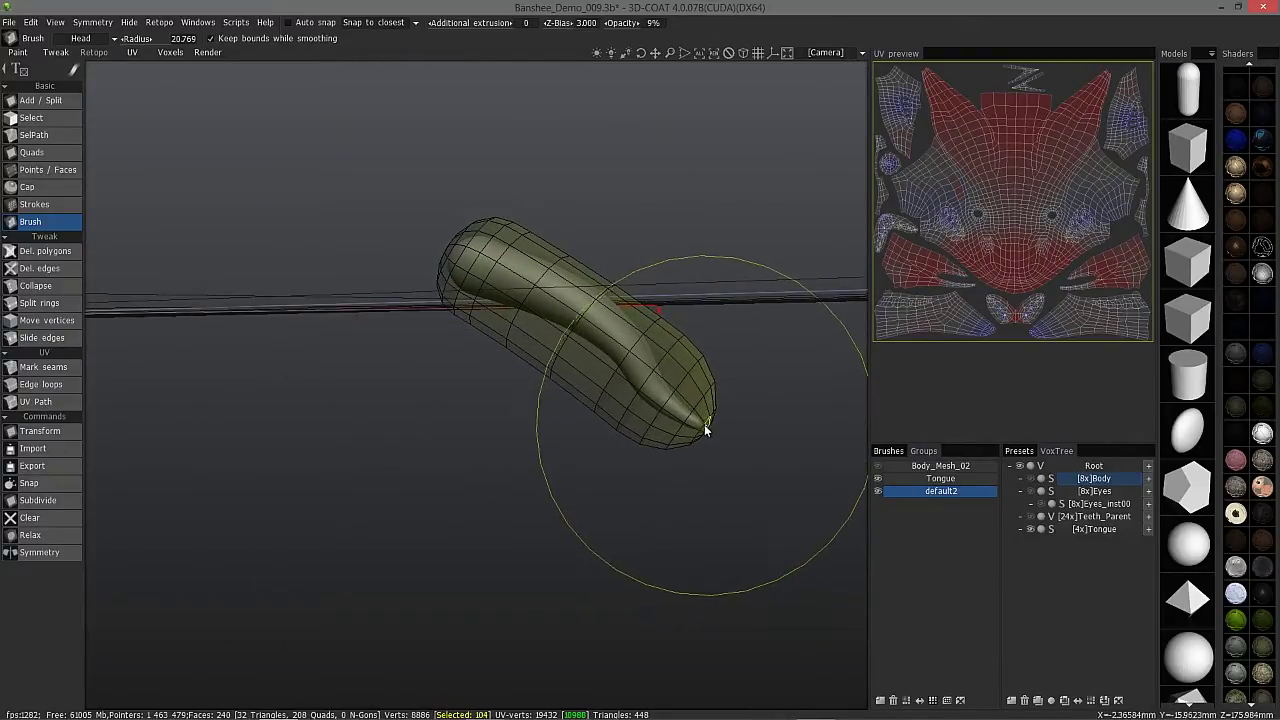
mouse_move(510, 262)
middle_mouse_down()
mouse_move(562, 229)
mouse_move(566, 240)
middle_mouse_up()
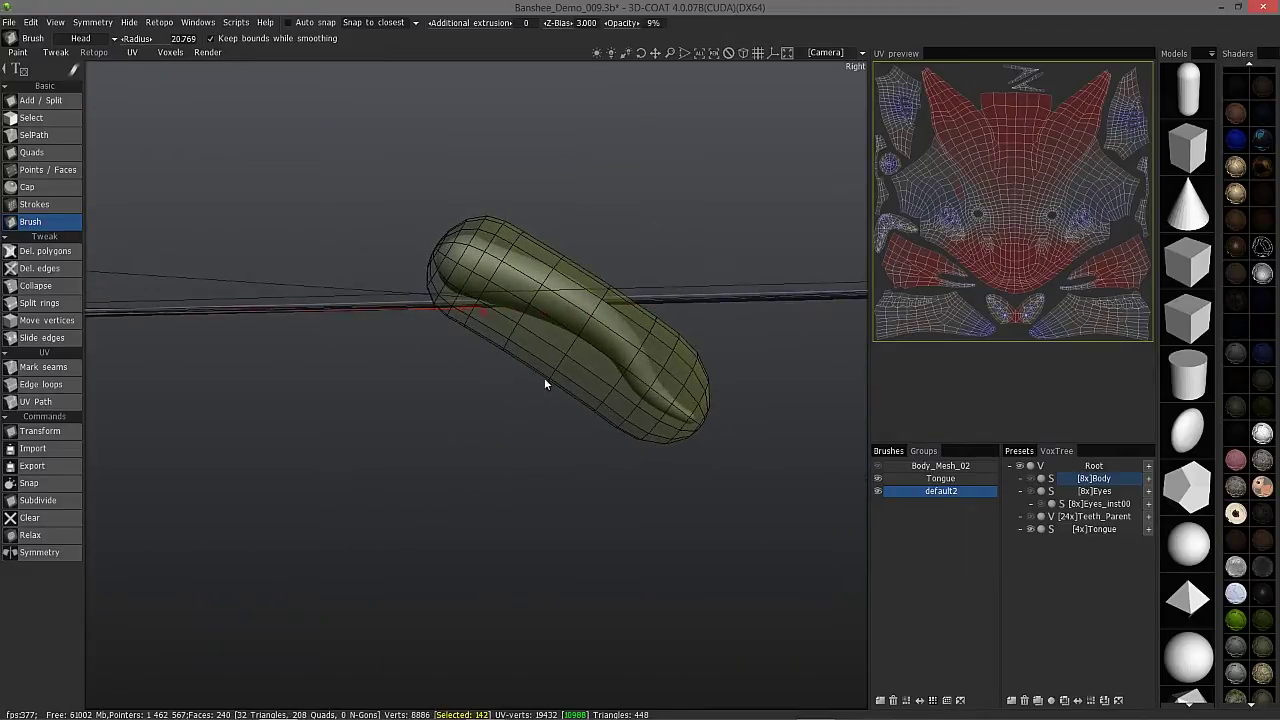
mouse_move(553, 377)
left_mouse_down()
mouse_move(604, 289)
mouse_move(616, 293)
mouse_move(500, 205)
mouse_move(519, 208)
left_mouse_up()
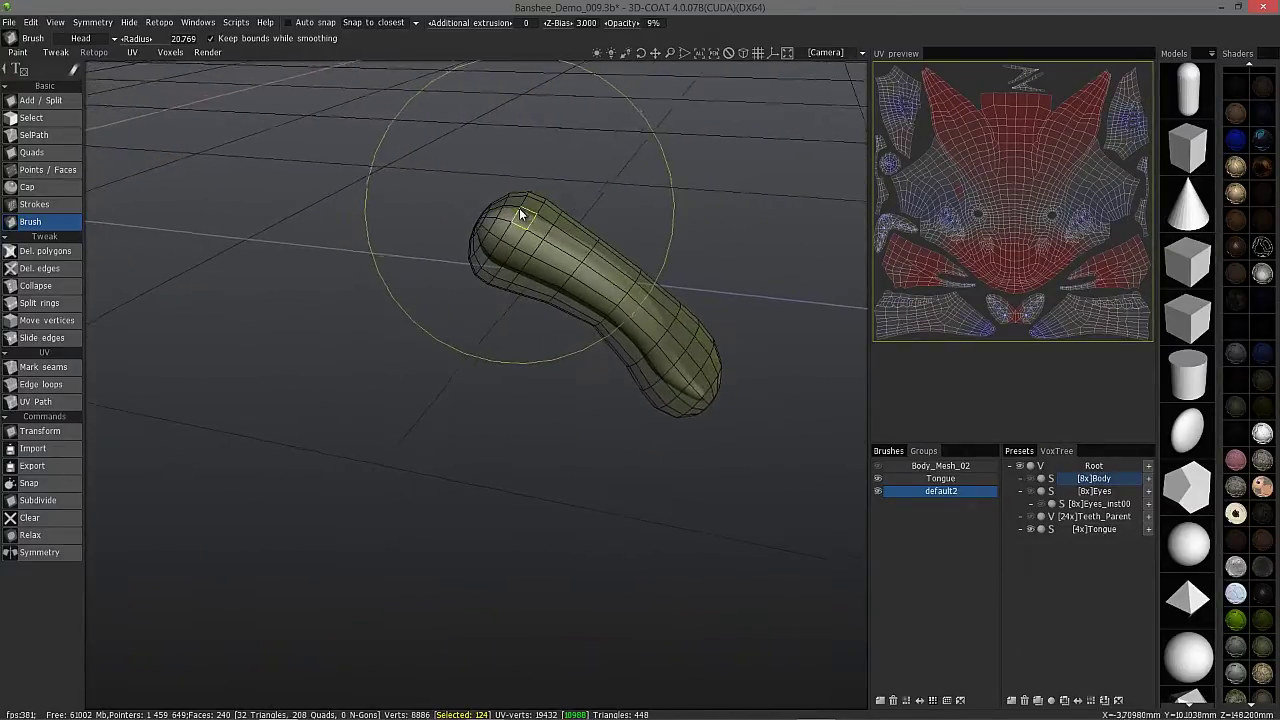
- Reduce the Brush radius to about 16.39, then 11.96, and reshape the capsule's root end and lower bend to fit the tongue
right_click_drag(519, 208, 484, 213)
left_click_drag(484, 213, 527, 202, "alt")
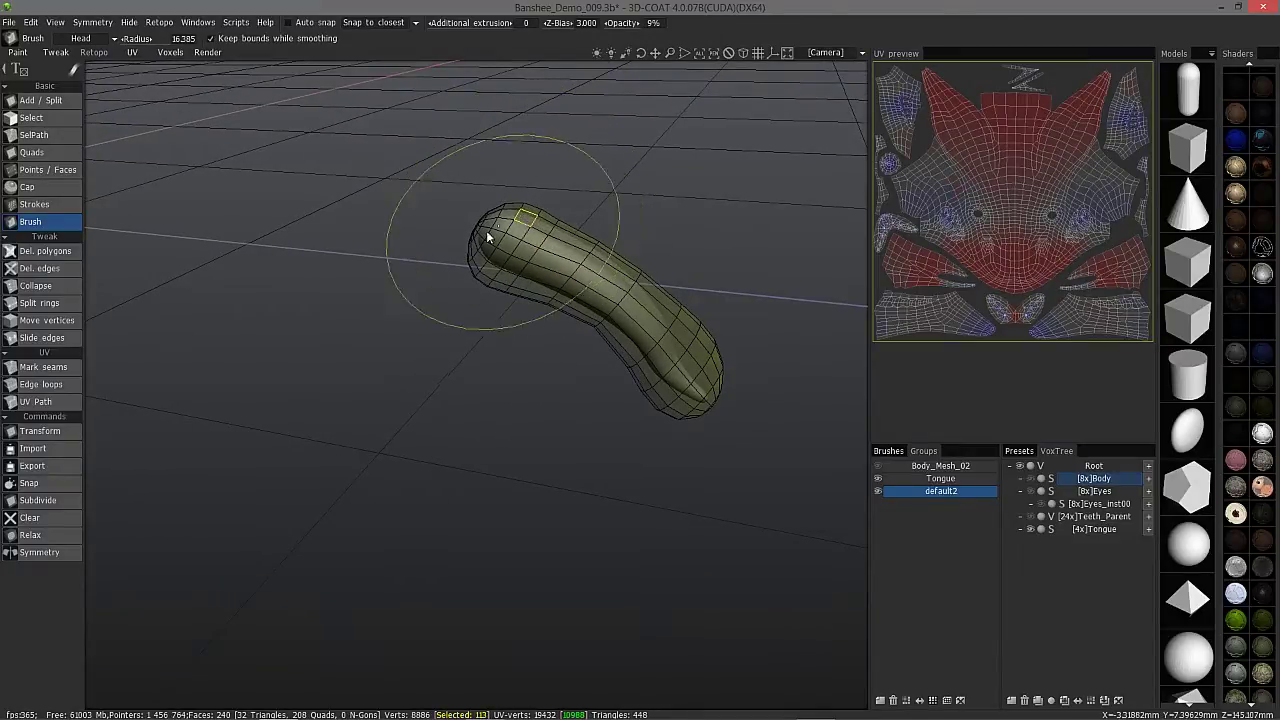
mouse_move(486, 236)
left_mouse_down("alt")
mouse_move(494, 296)
mouse_move(504, 272)
mouse_move(535, 304)
left_mouse_up("alt")
mouse_move(657, 396)
left_mouse_down("alt")
mouse_move(665, 386)
mouse_move(633, 343)
mouse_move(717, 349)
mouse_move(711, 338)
mouse_move(695, 352)
mouse_move(703, 368)
left_mouse_up("alt")
right_click_drag(698, 357, 658, 358)
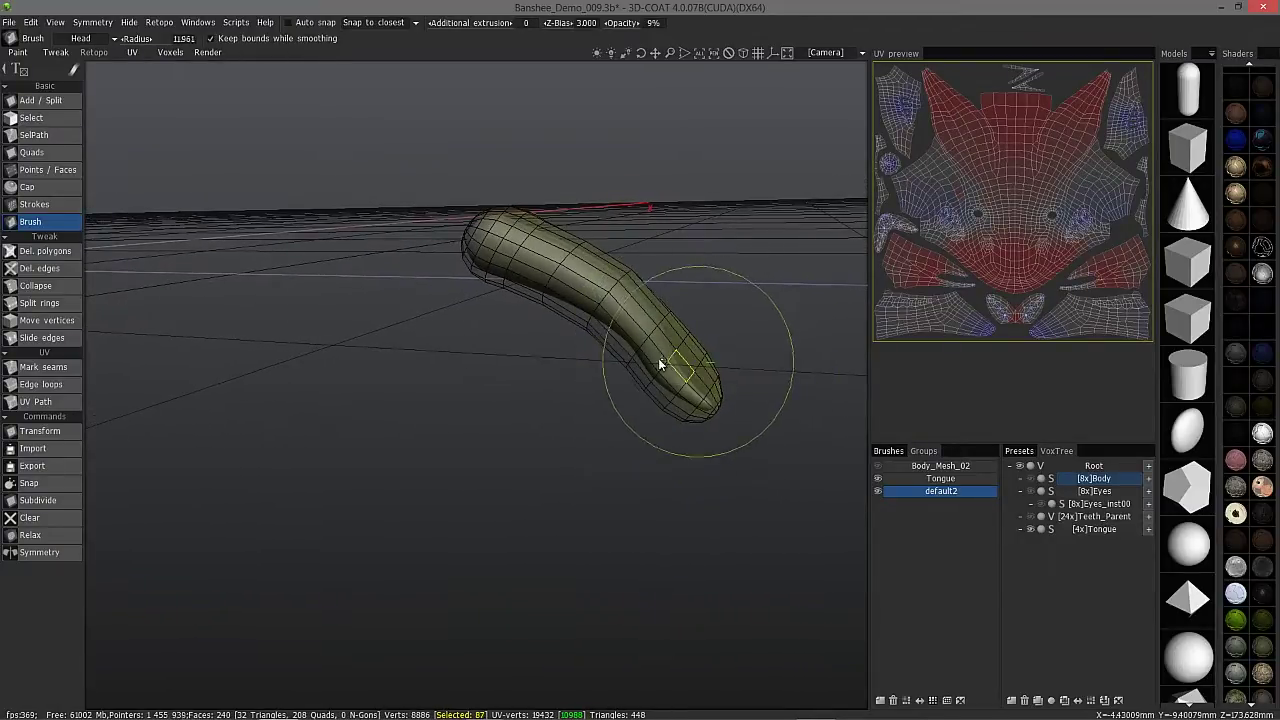
mouse_move(695, 356)
left_mouse_down()
mouse_move(659, 430)
mouse_move(638, 422)
mouse_move(629, 371)
mouse_move(669, 386)
mouse_move(654, 334)
mouse_move(689, 343)
mouse_move(640, 357)
mouse_move(669, 375)
mouse_move(687, 282)
mouse_move(672, 370)
mouse_move(688, 269)
mouse_move(702, 252)
mouse_move(669, 374)
mouse_move(716, 268)
mouse_move(729, 277)
left_mouse_up()
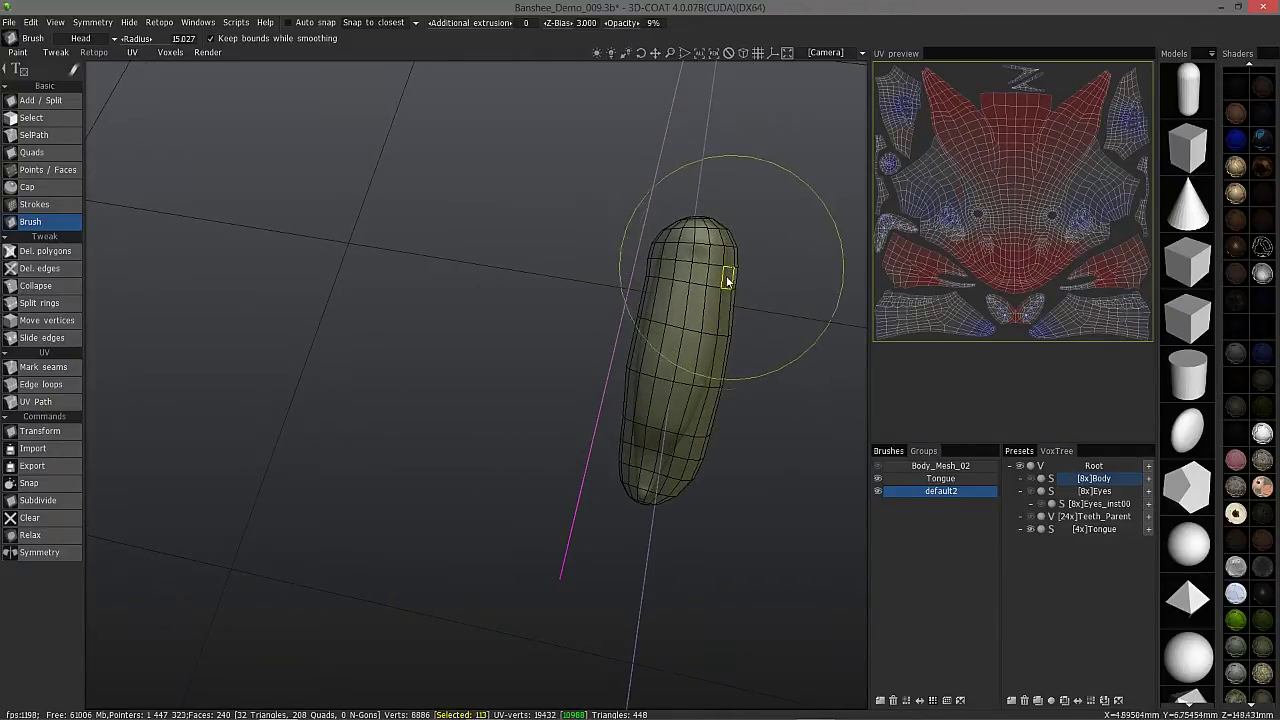
- Narrow the capsule's sides toward the tongue tip using a Brush radius between about 10.35 and 11.45
mouse_move(721, 340)
left_mouse_down()
mouse_move(711, 336)
mouse_move(694, 462)
left_mouse_up()
right_click_drag(694, 462, 652, 455)
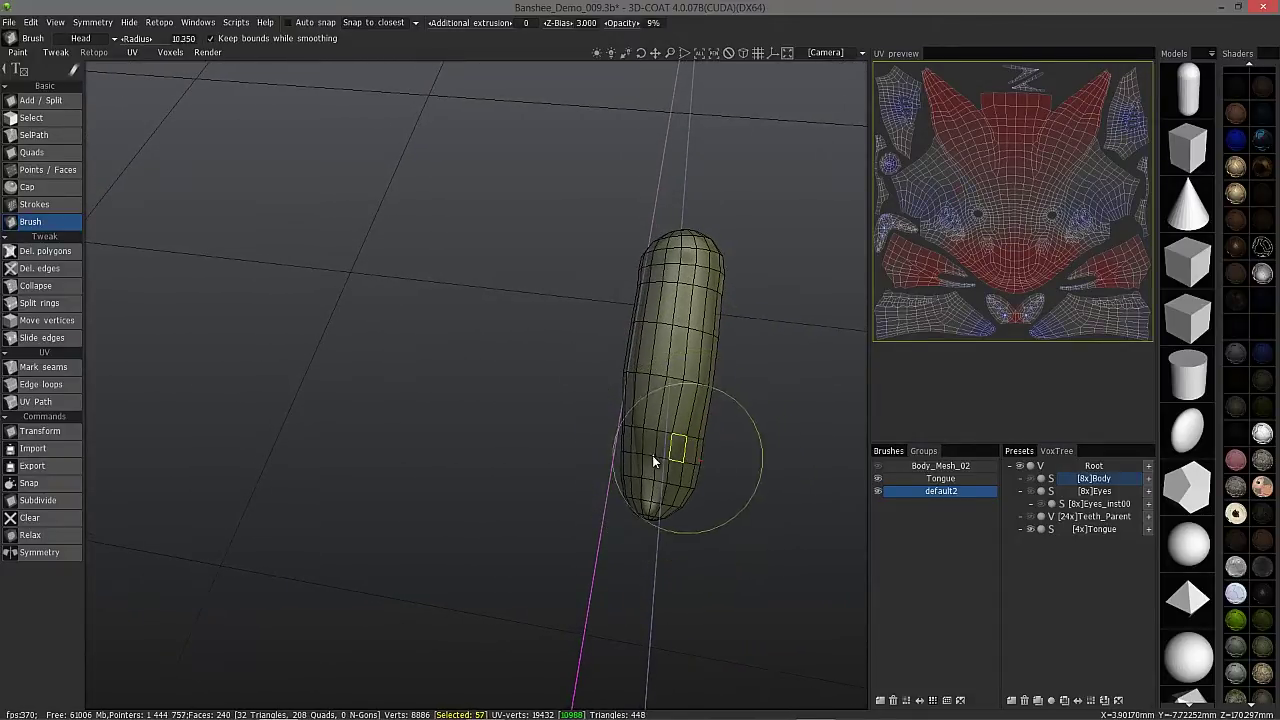
left_click_drag(688, 480, 670, 498)
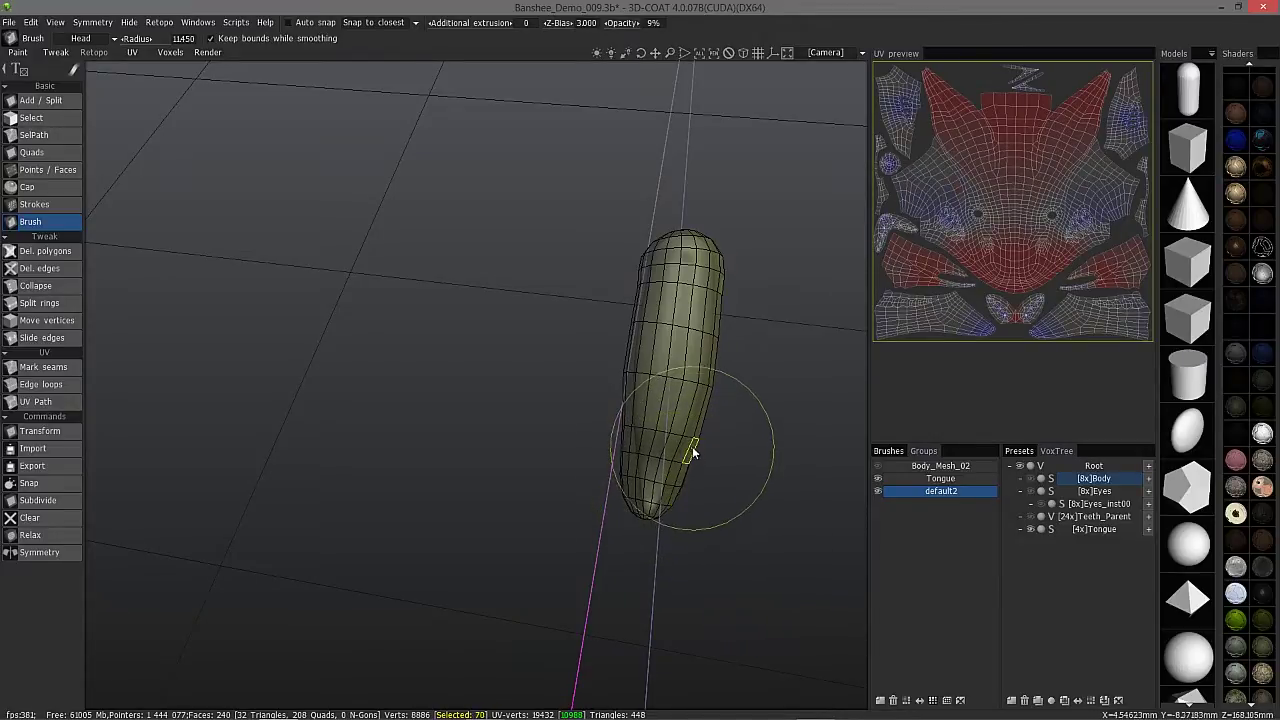
mouse_move(694, 444)
middle_mouse_down()
mouse_move(652, 334)
mouse_move(654, 461)
mouse_move(634, 466)
mouse_move(648, 463)
mouse_move(634, 428)
mouse_move(673, 443)
mouse_move(706, 395)
mouse_move(705, 431)
mouse_move(697, 389)
middle_mouse_up()
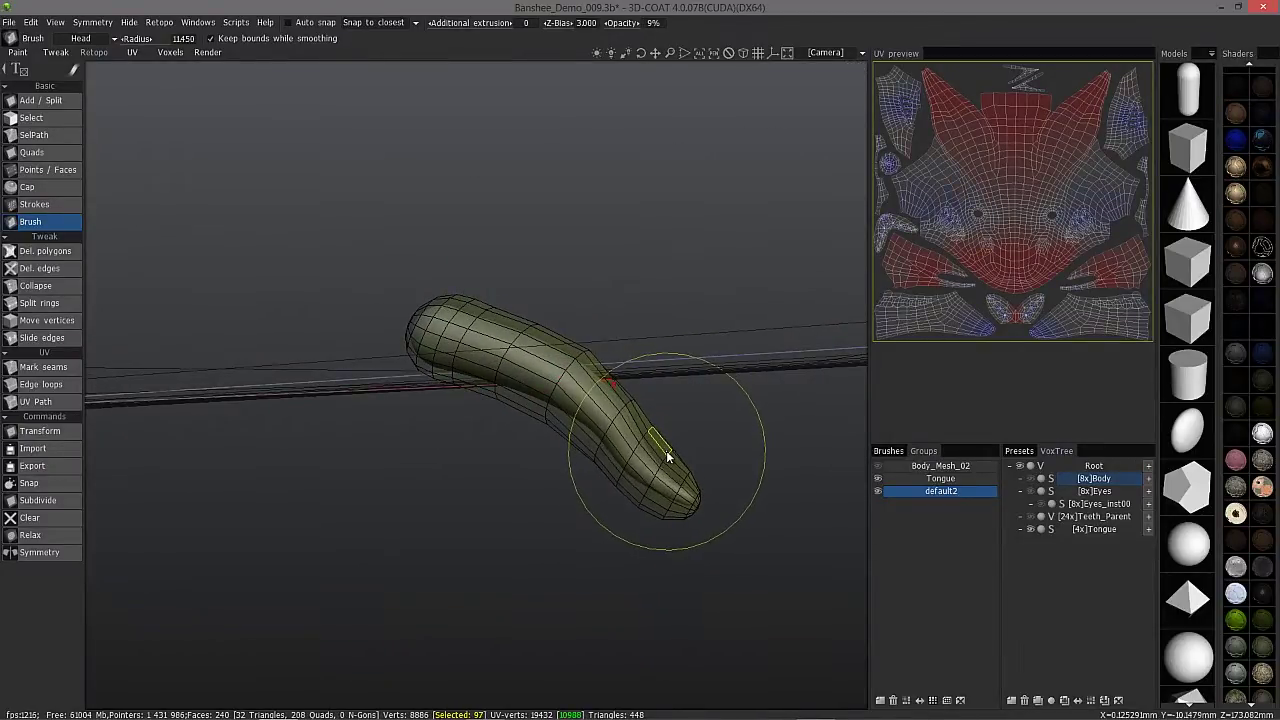
- Push in the capsule's underside along the bend and even out the narrow end, reducing the Brush radius to about 8.47
middle_click_drag(674, 457, 630, 497)
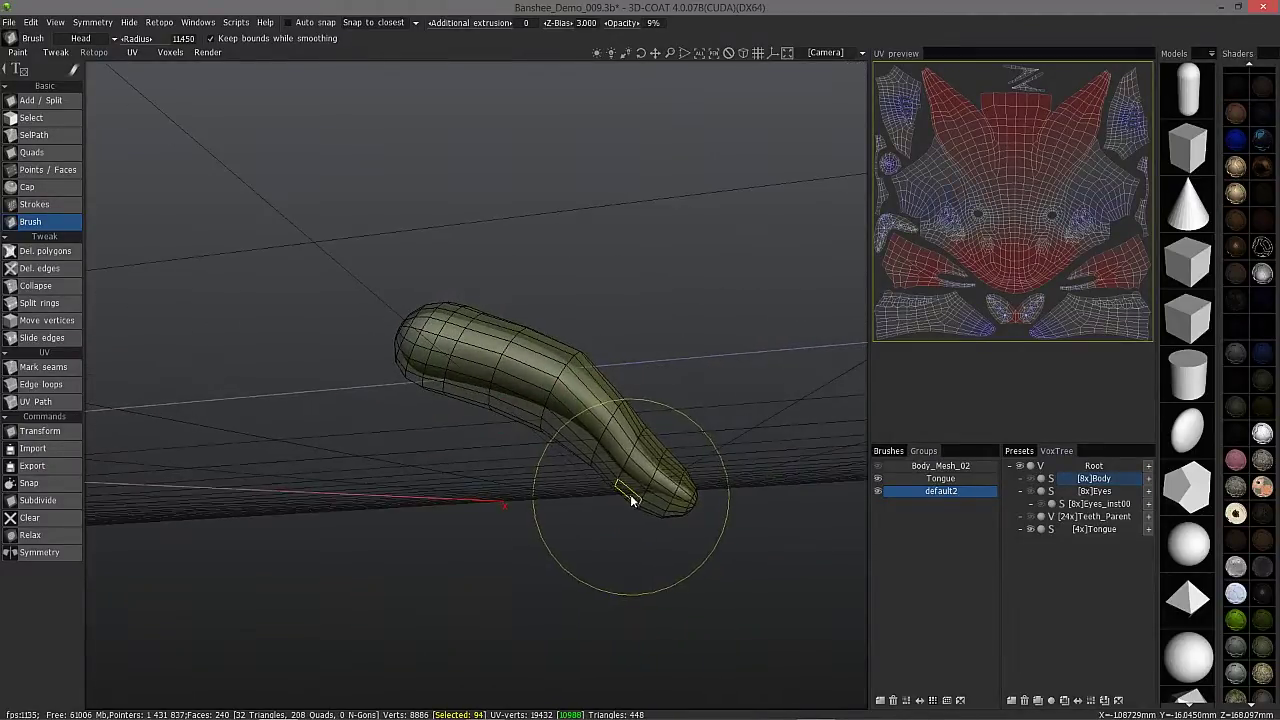
mouse_move(630, 494)
left_mouse_down()
mouse_move(637, 486)
mouse_move(565, 431)
mouse_move(486, 397)
left_mouse_up()
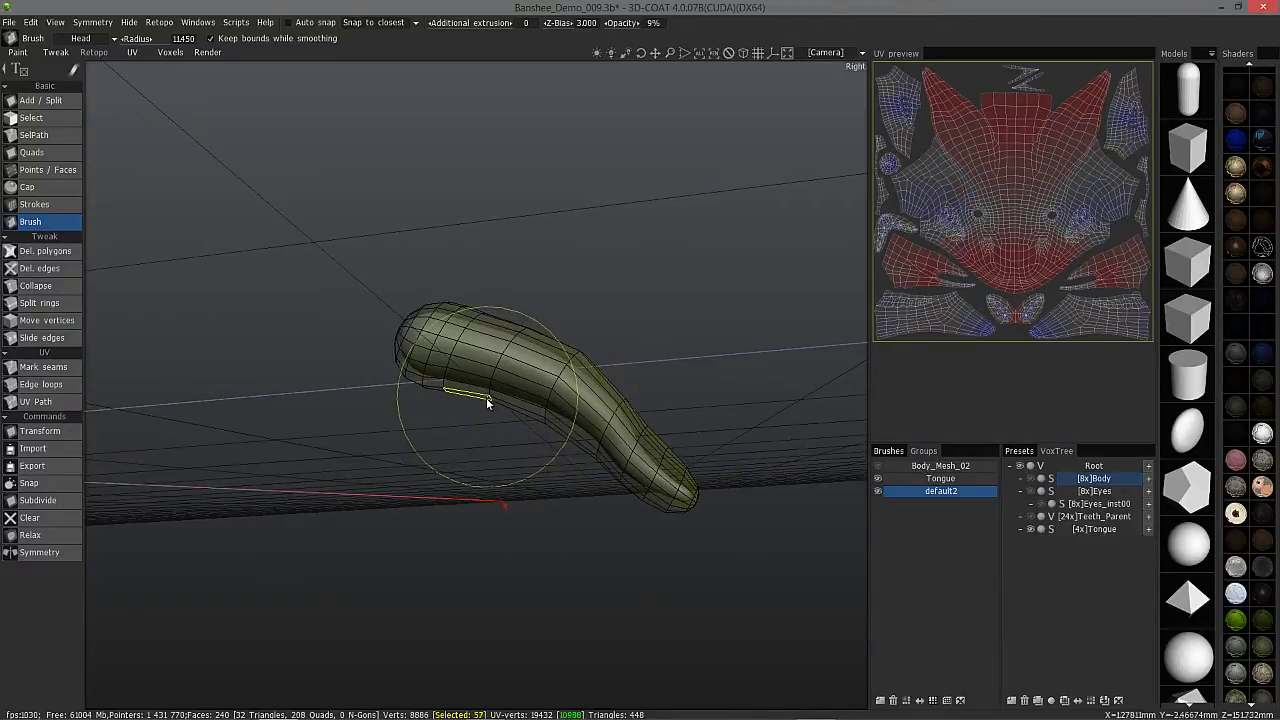
mouse_move(486, 397)
middle_mouse_down()
mouse_move(421, 384)
mouse_move(578, 355)
mouse_move(480, 287)
mouse_move(456, 398)
mouse_move(505, 495)
middle_mouse_up()
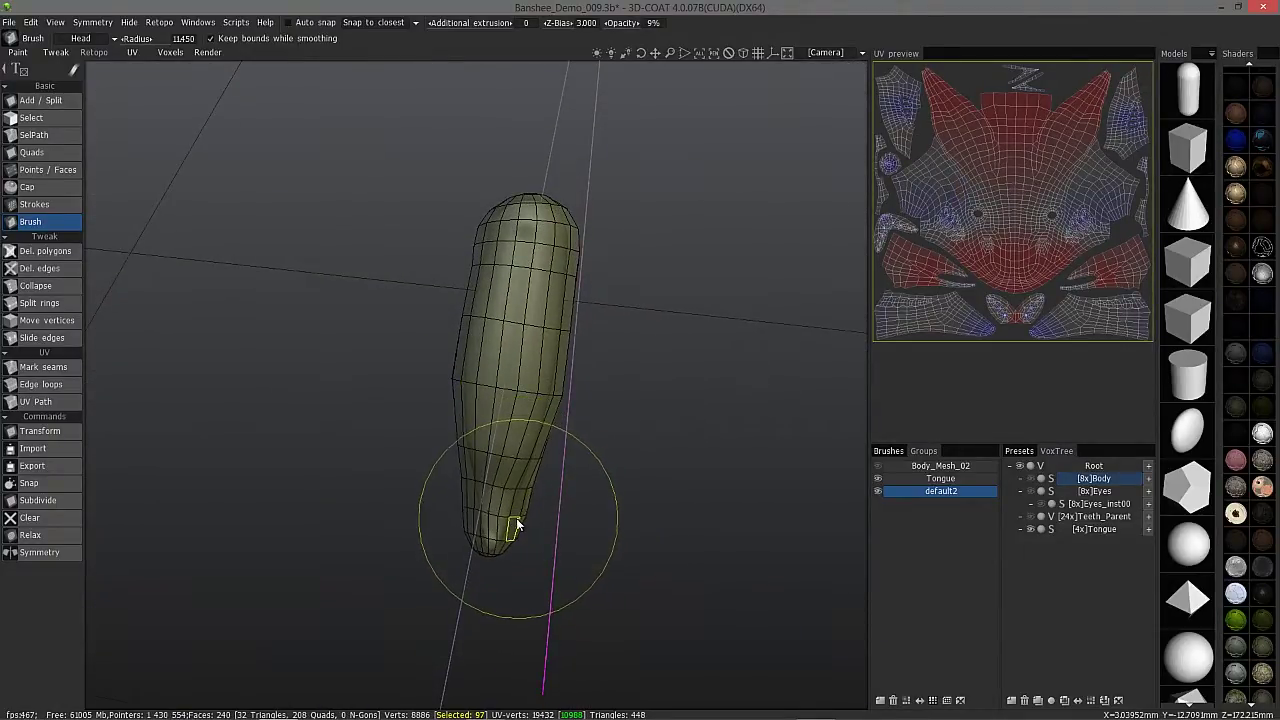
middle_click_drag(503, 452, 510, 508)
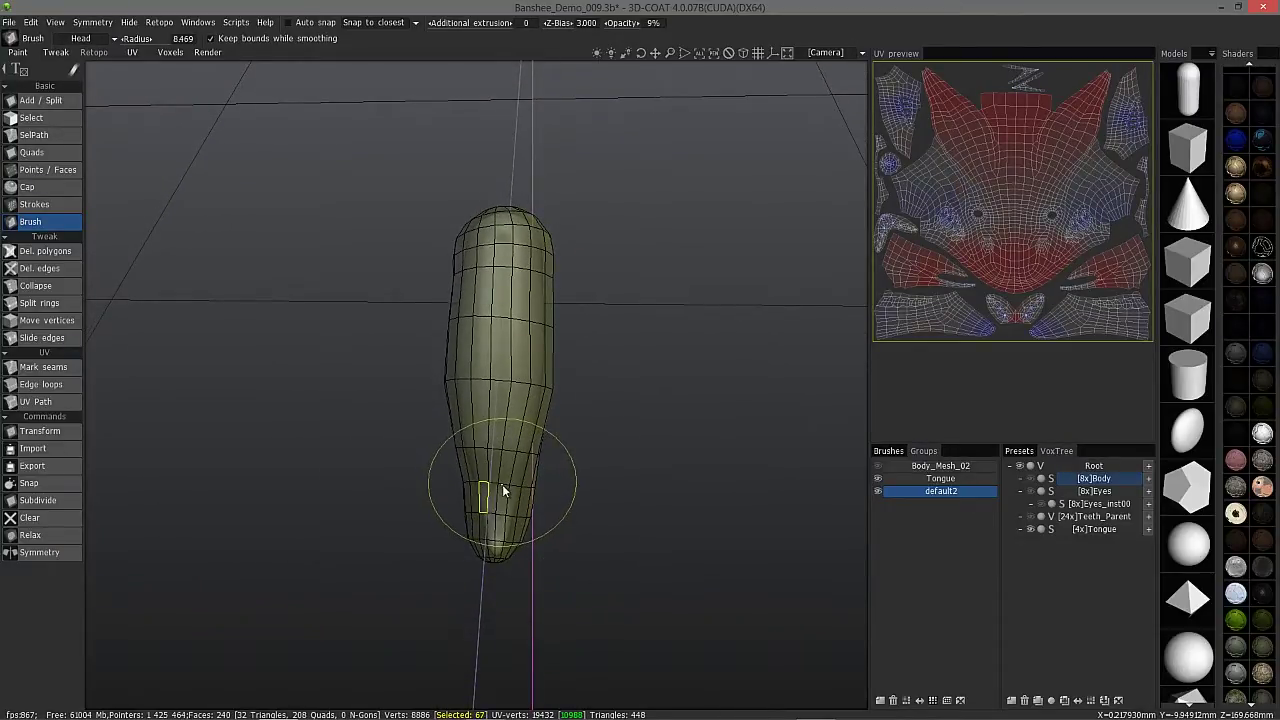
mouse_move(500, 520)
middle_mouse_down()
mouse_move(500, 503)
mouse_move(490, 552)
mouse_move(451, 534)
mouse_move(500, 537)
mouse_move(470, 508)
mouse_move(466, 540)
mouse_move(491, 551)
mouse_move(478, 562)
mouse_move(492, 592)
mouse_move(452, 338)
mouse_move(458, 221)
mouse_move(474, 393)
mouse_move(472, 370)
middle_mouse_up()
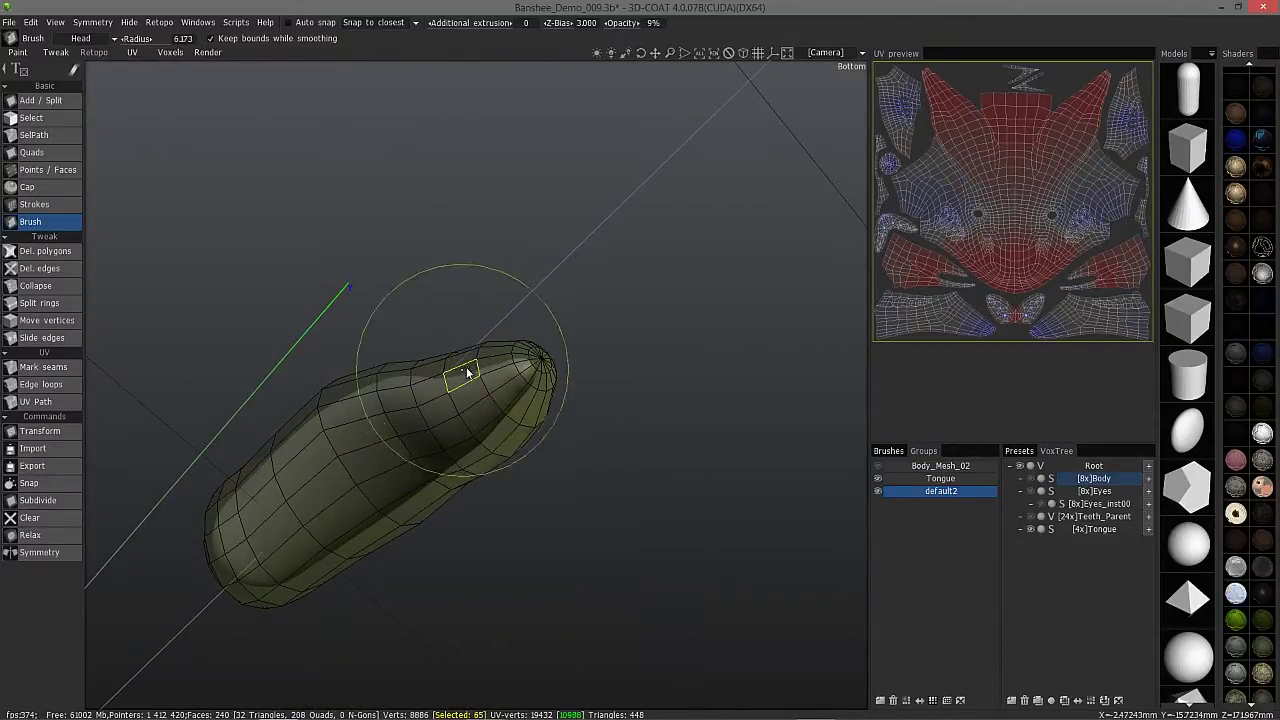
- Shape the capsule's tip from below with a Brush radius of about 6.17, then smooth it at about 4.58
left_click_drag(478, 366, 486, 383)
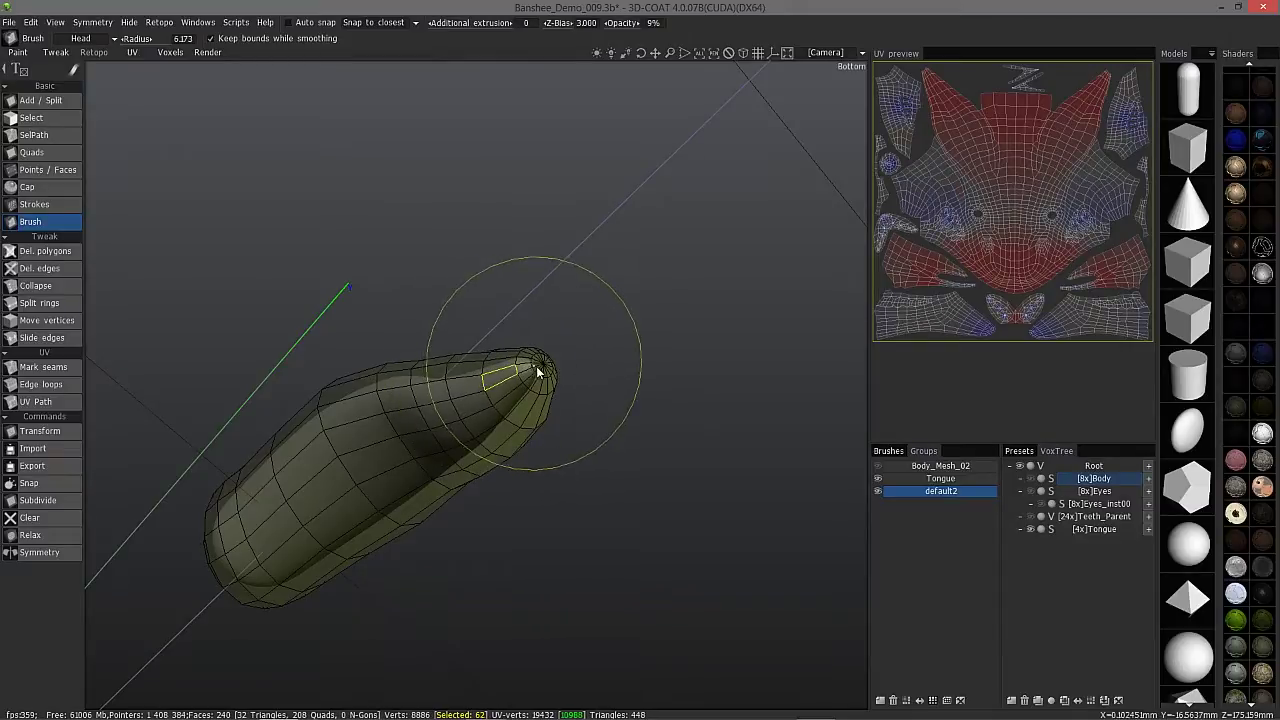
middle_click_drag(537, 371, 546, 369)
left_click_drag(546, 369, 534, 369)
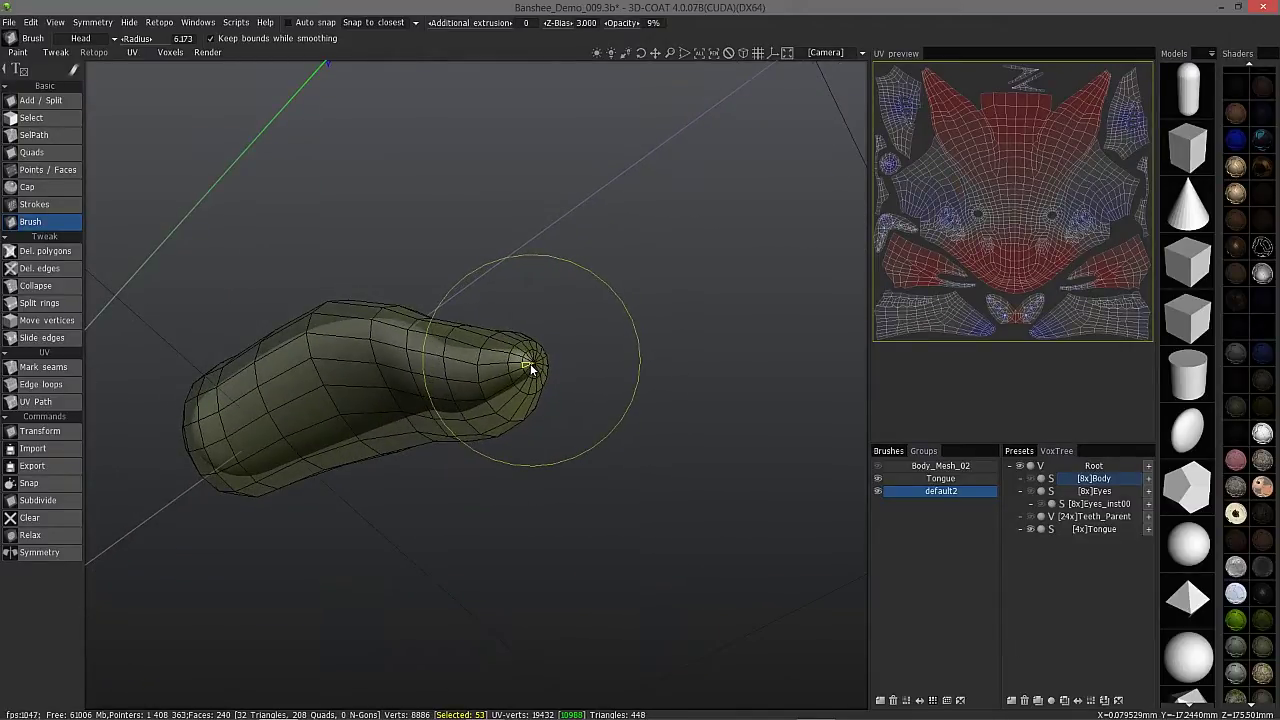
middle_click_drag(531, 369, 464, 330)
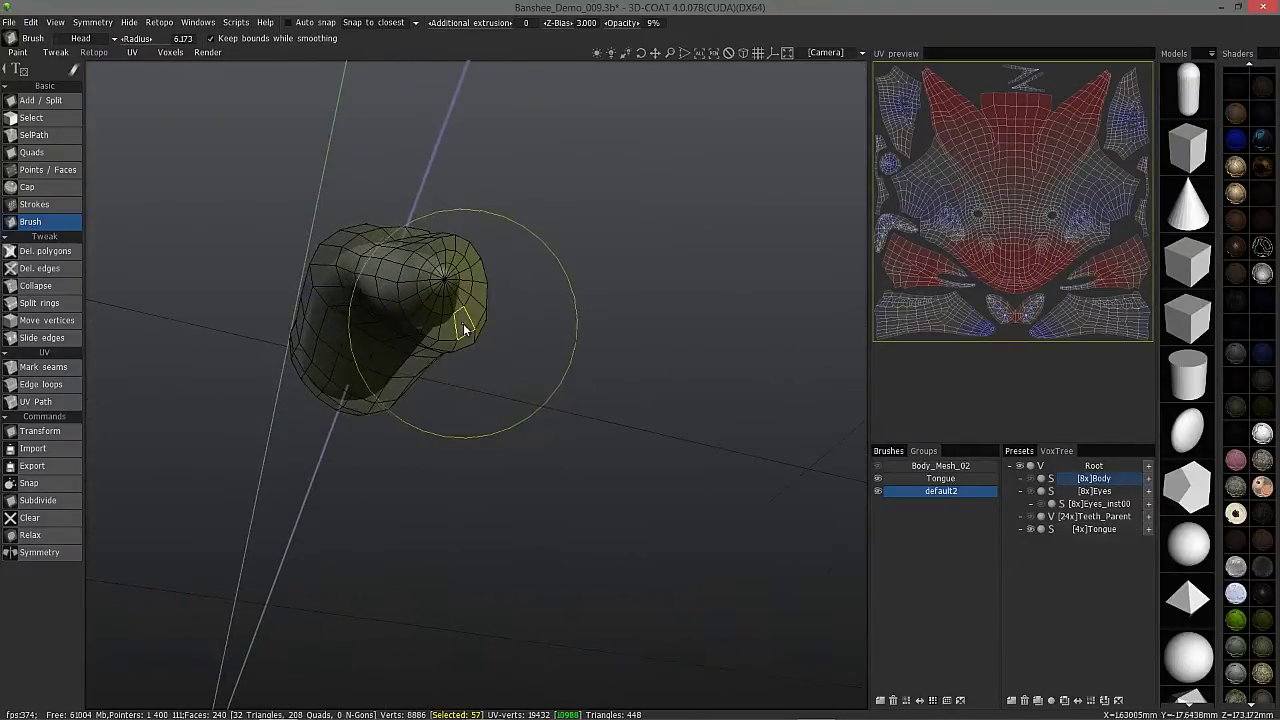
mouse_move(464, 330)
left_mouse_down("shift")
mouse_move(449, 312)
mouse_move(457, 329)
left_mouse_up("shift")
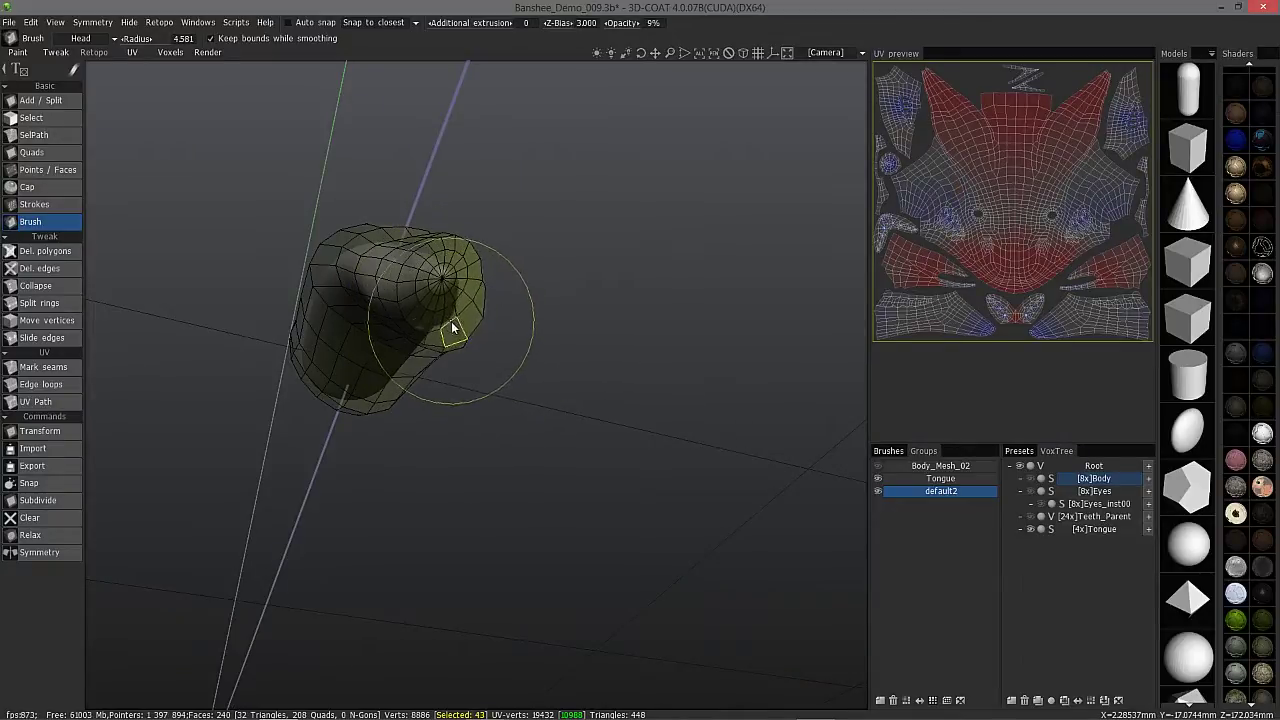
- Refine the pointed tip and the underside behind it with the Brush radius at about 4.58
mouse_move(452, 328)
middle_mouse_down()
mouse_move(474, 333)
mouse_move(451, 306)
mouse_move(450, 265)
mouse_move(466, 279)
middle_mouse_up()
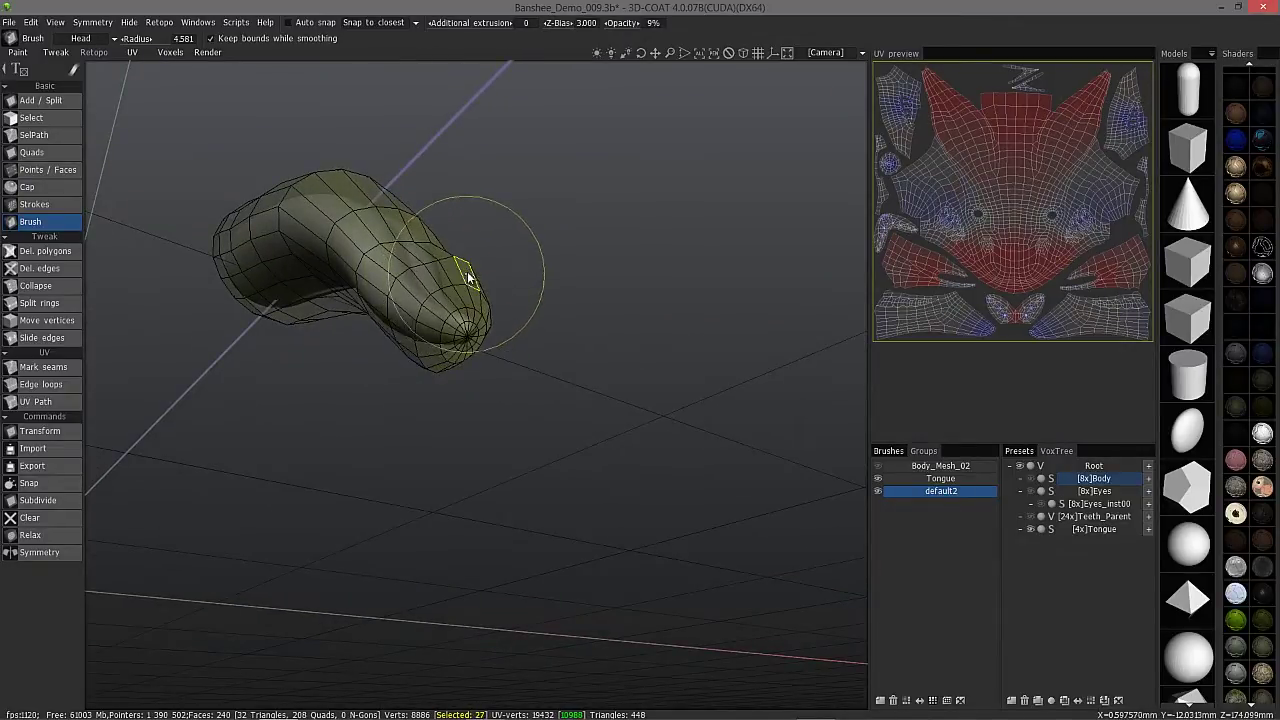
mouse_move(457, 275)
middle_mouse_down()
mouse_move(346, 298)
mouse_move(400, 223)
middle_mouse_up()
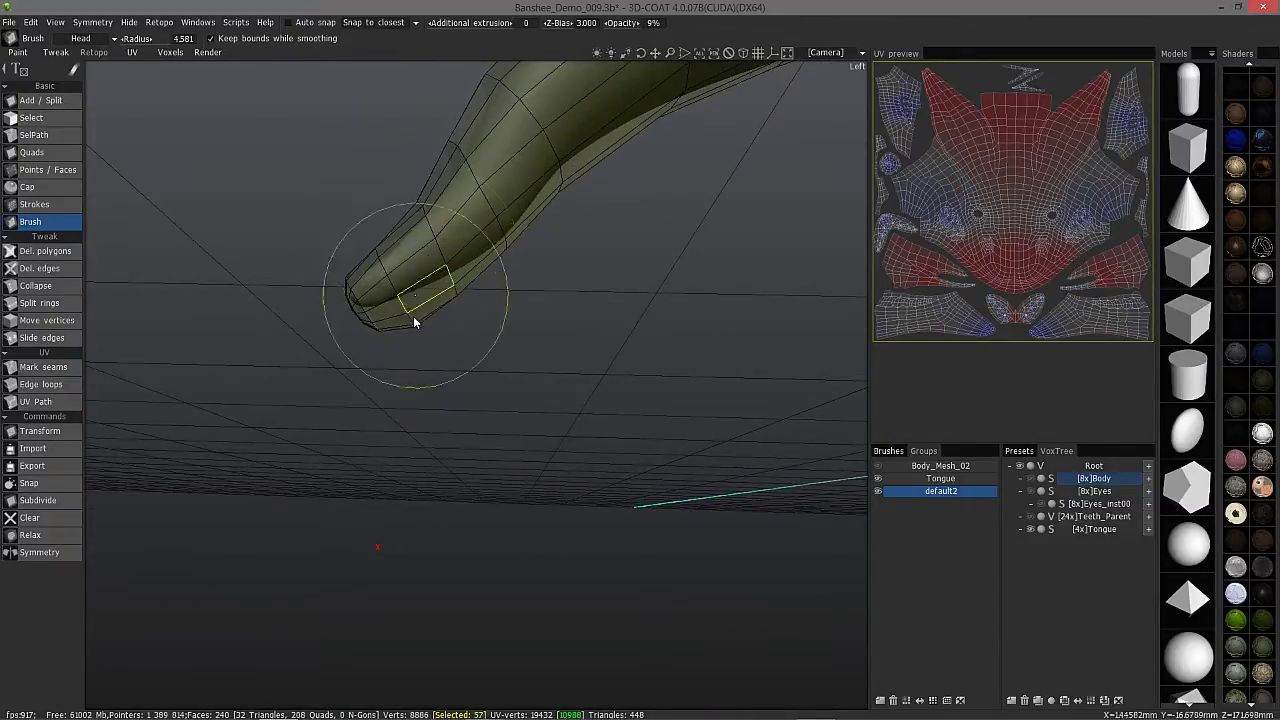
mouse_move(414, 306)
middle_mouse_down()
mouse_move(291, 277)
mouse_move(389, 317)
mouse_move(452, 312)
middle_mouse_up()
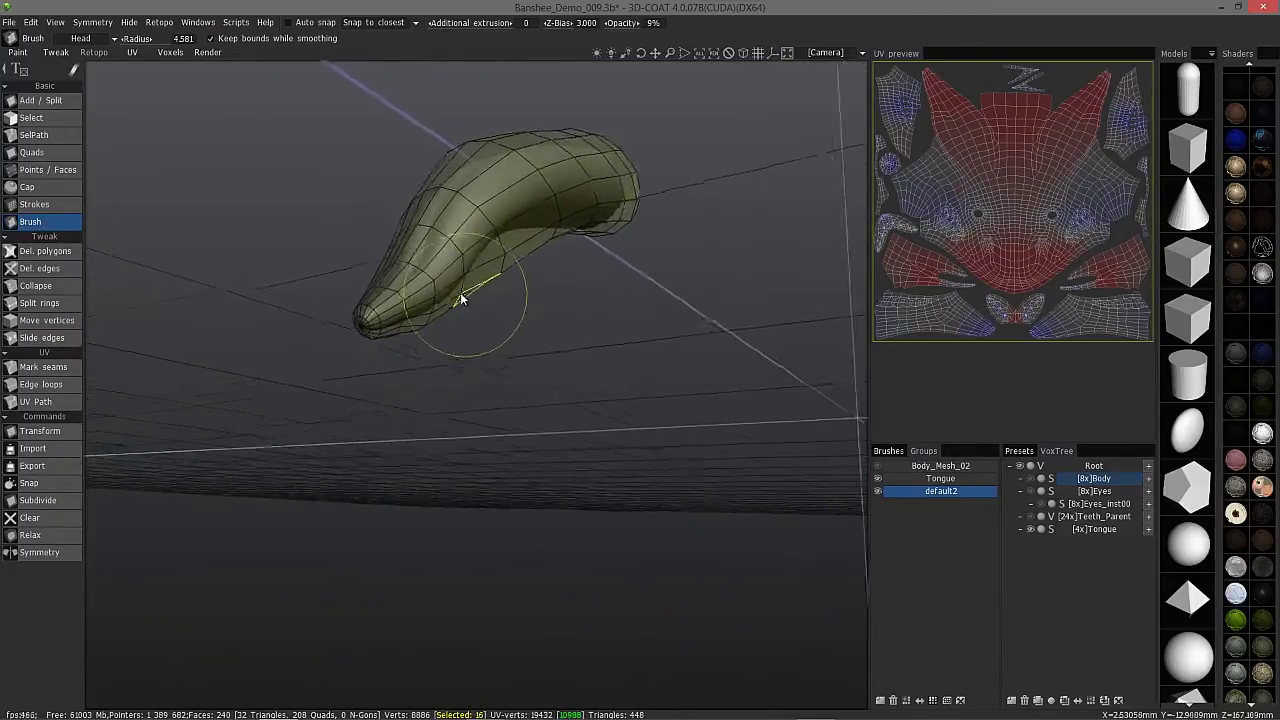
left_click_drag(460, 292, 501, 236, "alt")
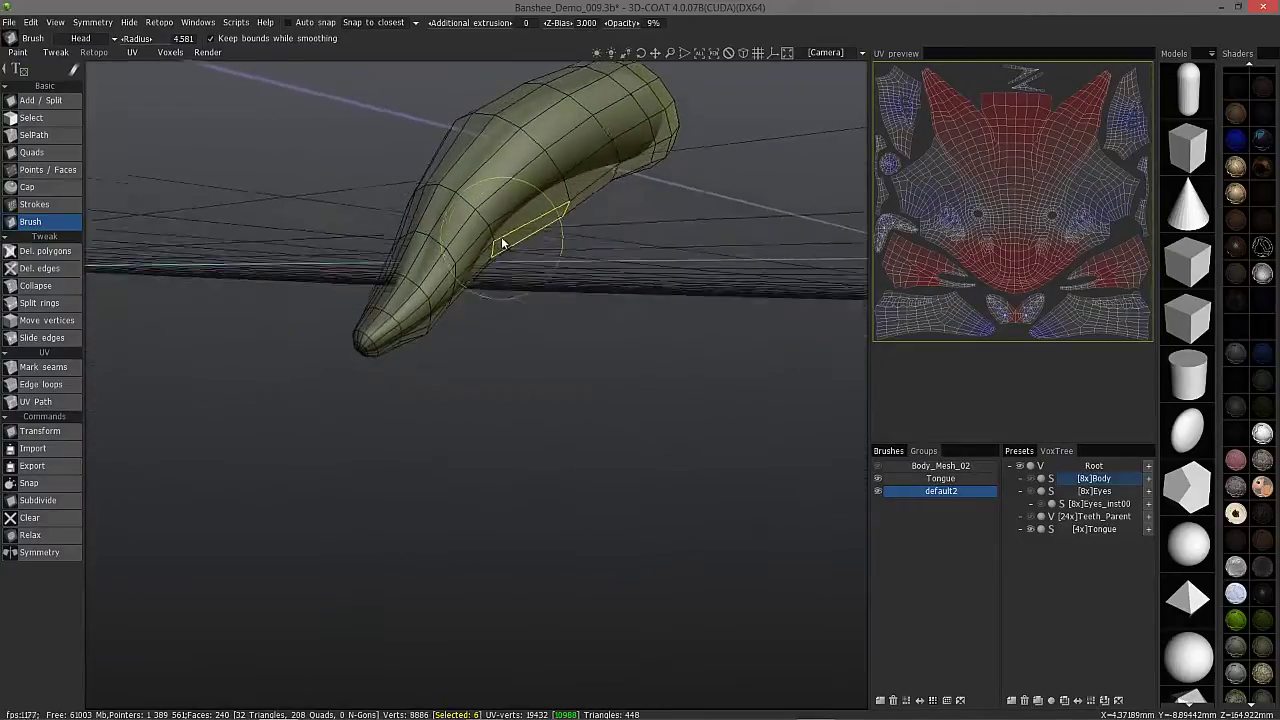
mouse_move(501, 236)
middle_mouse_down()
mouse_move(566, 186)
mouse_move(549, 184)
mouse_move(628, 148)
mouse_move(606, 304)
mouse_move(547, 265)
mouse_move(524, 440)
mouse_move(497, 370)
mouse_move(529, 377)
mouse_move(503, 451)
mouse_move(534, 486)
mouse_move(474, 443)
mouse_move(453, 451)
mouse_move(674, 380)
mouse_move(689, 357)
mouse_move(718, 350)
mouse_move(686, 366)
mouse_move(664, 358)
mouse_move(702, 360)
mouse_move(764, 322)
mouse_move(654, 337)
mouse_move(677, 331)
mouse_move(654, 290)
mouse_move(688, 272)
mouse_move(778, 290)
mouse_move(665, 335)
mouse_move(640, 292)
mouse_move(716, 324)
mouse_move(634, 320)
mouse_move(543, 340)
mouse_move(515, 388)
mouse_move(571, 343)
mouse_move(523, 222)
mouse_move(522, 290)
mouse_move(502, 296)
mouse_move(523, 349)
mouse_move(481, 204)
mouse_move(514, 337)
mouse_move(490, 326)
mouse_move(546, 412)
mouse_move(517, 394)
mouse_move(568, 458)
mouse_move(580, 443)
mouse_move(265, 254)
middle_mouse_up()
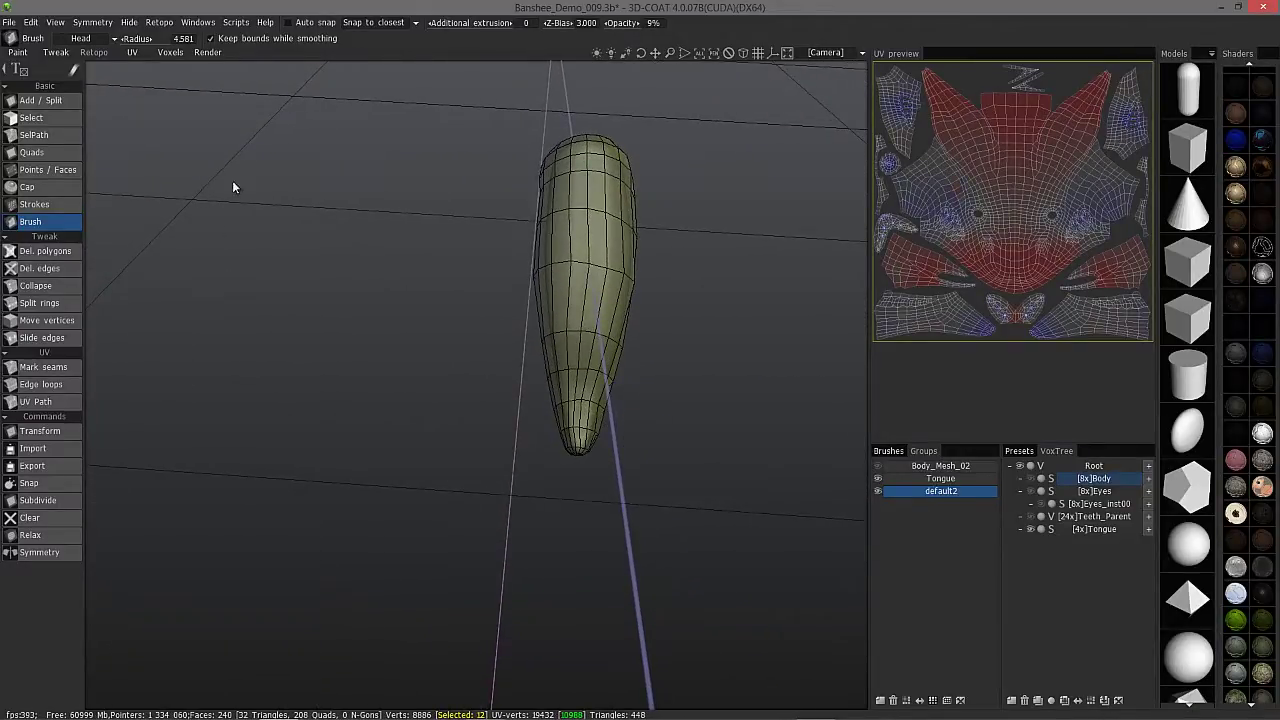
- Relax the retopo mesh twice to even out its edge spacing
left_click(45, 533)
left_click(58, 533)
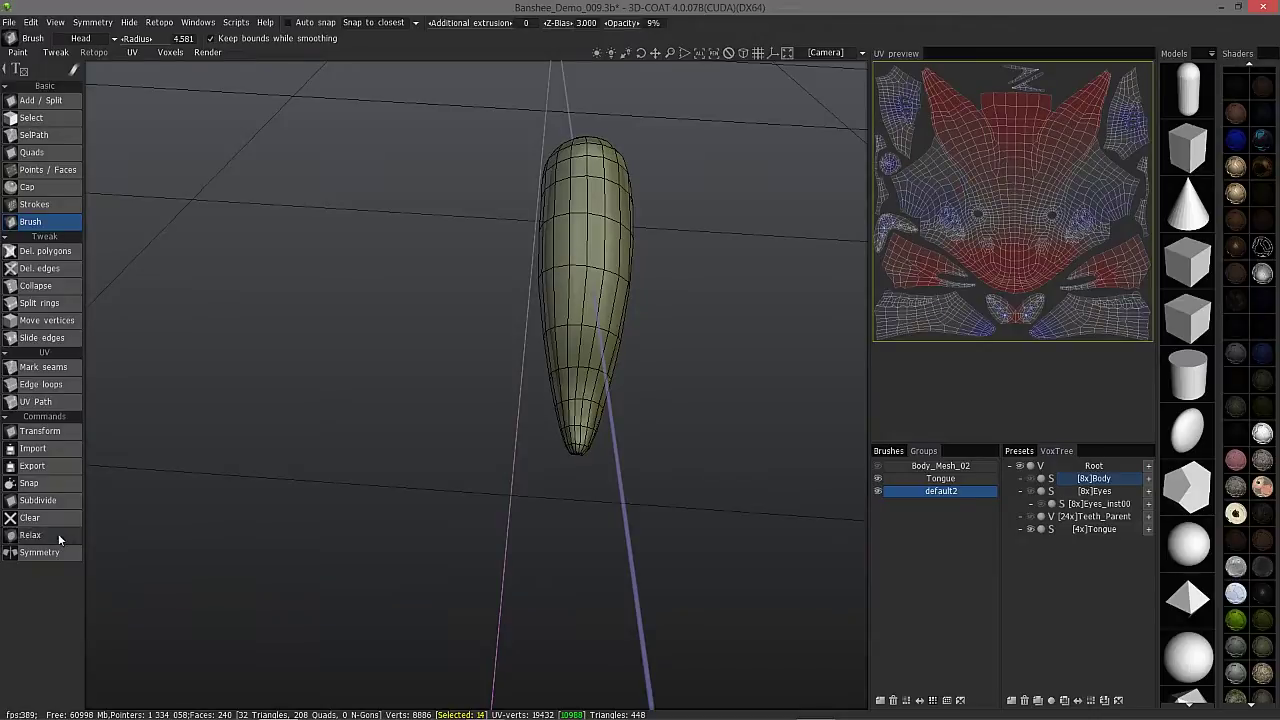
left_click_drag(470, 290, 546, 428)
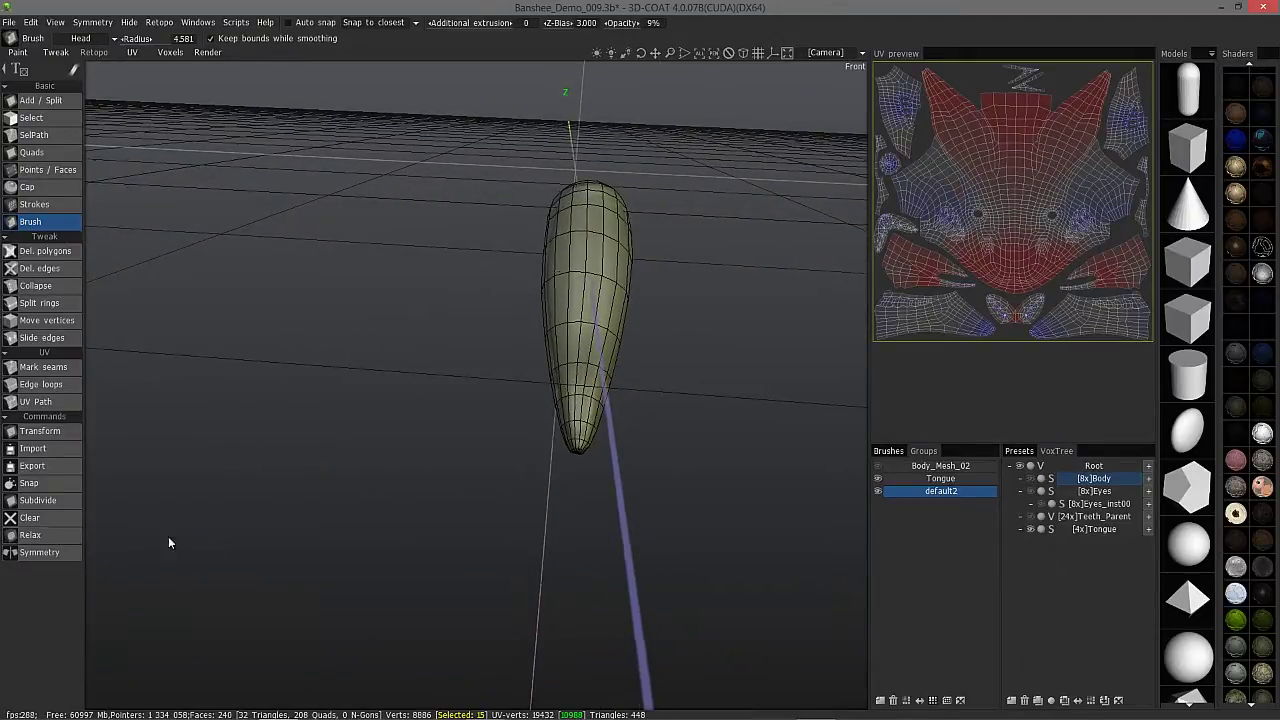
- Enable Auto snap and snap the capsule mesh to the sculpted tongue's surface
left_click_drag(169, 541, 307, 41)
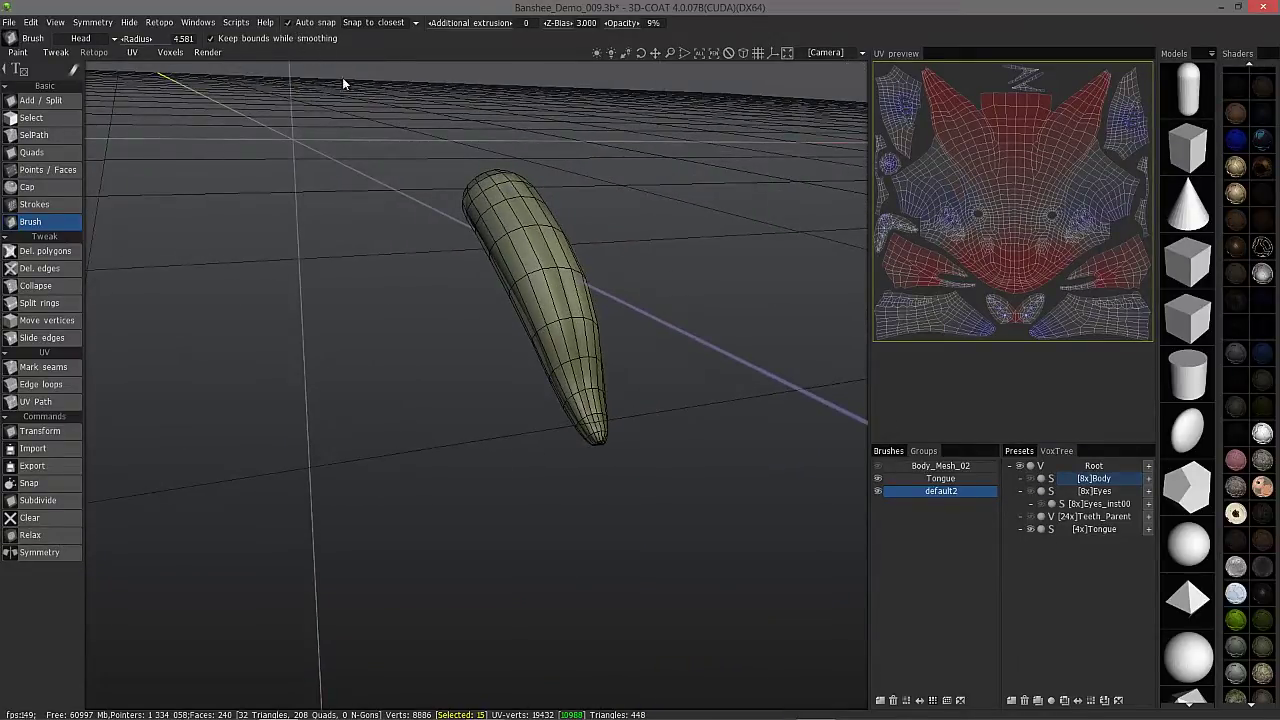
left_click_drag(475, 398, 588, 393)
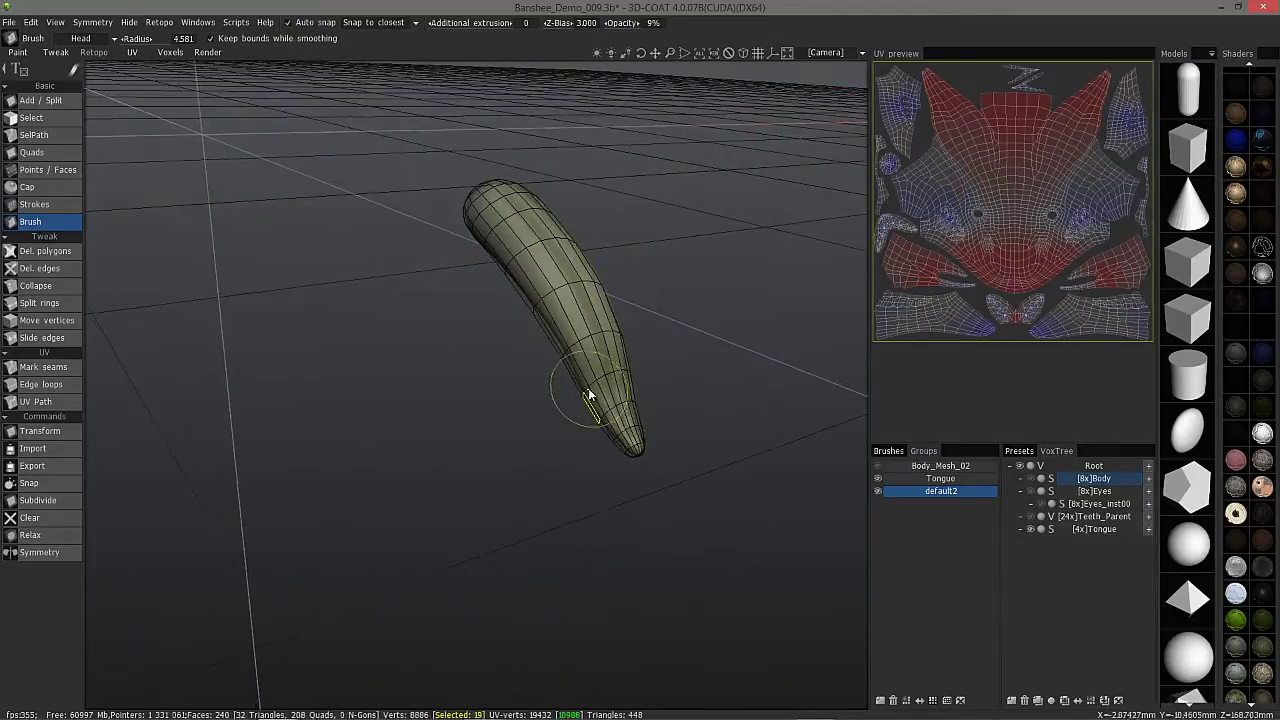
left_click(46, 485)
mouse_move(450, 442)
left_mouse_down()
mouse_move(514, 429)
mouse_move(496, 497)
mouse_move(508, 500)
mouse_move(500, 483)
mouse_move(356, 462)
mouse_move(648, 444)
mouse_move(557, 380)
mouse_move(654, 457)
mouse_move(616, 332)
mouse_move(711, 457)
mouse_move(703, 482)
mouse_move(734, 500)
left_mouse_up()
- Undo the last two mesh edits and touch up the tongue tip with the Brush radius reduced to about 3.16
key("ctrl+z")
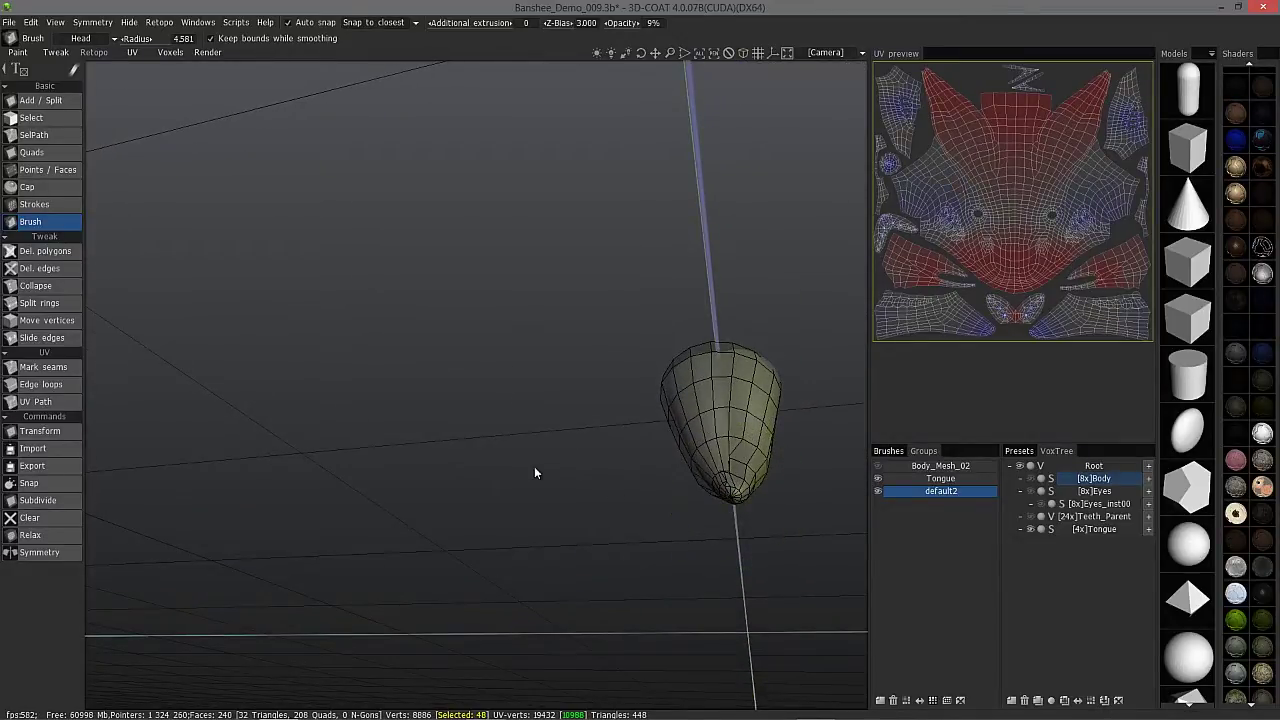
key("ctrl+z")
left_click_drag(834, 489, 715, 469)
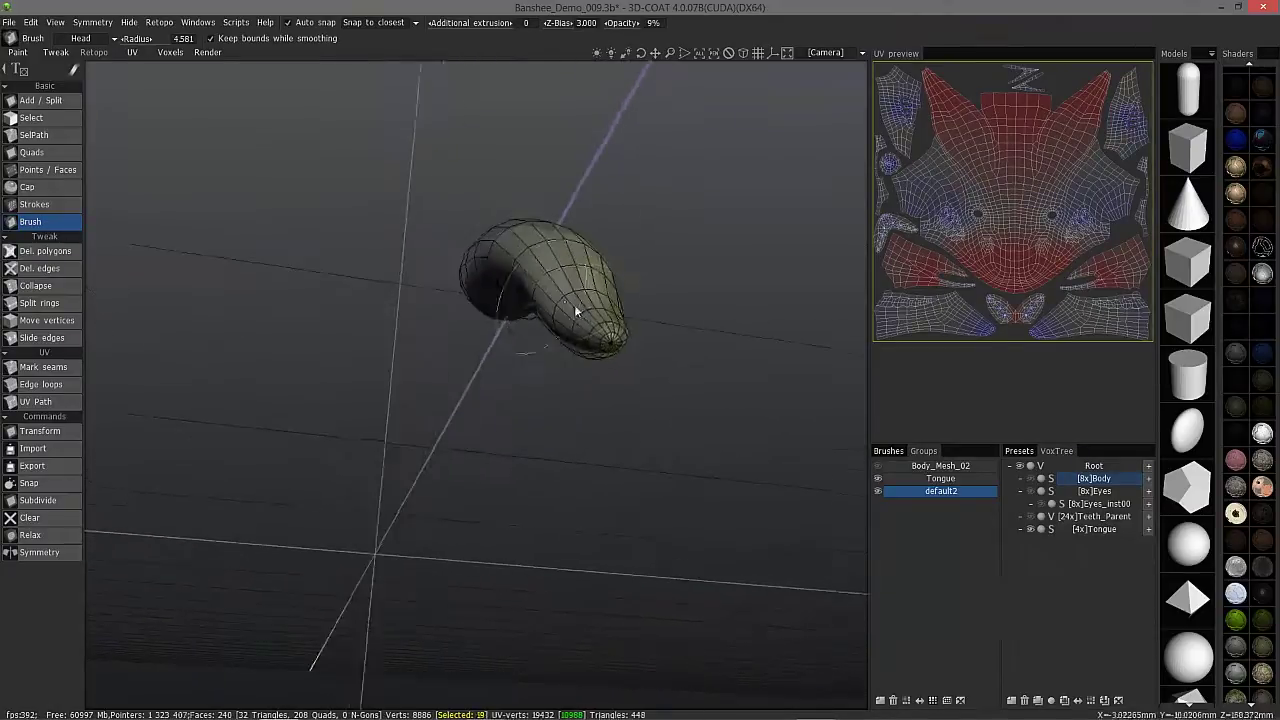
mouse_move(608, 339)
right_mouse_down()
mouse_move(576, 342)
mouse_move(590, 346)
right_mouse_up()
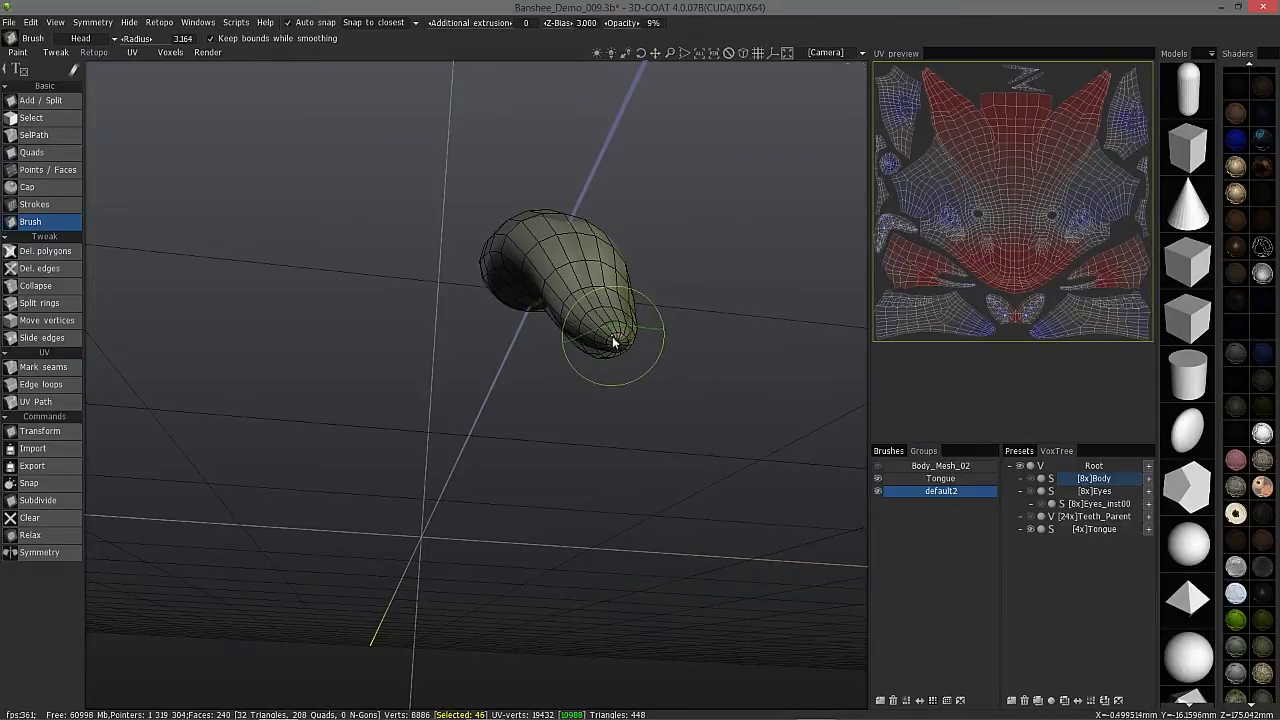
left_click_drag(502, 327, 220, 460)
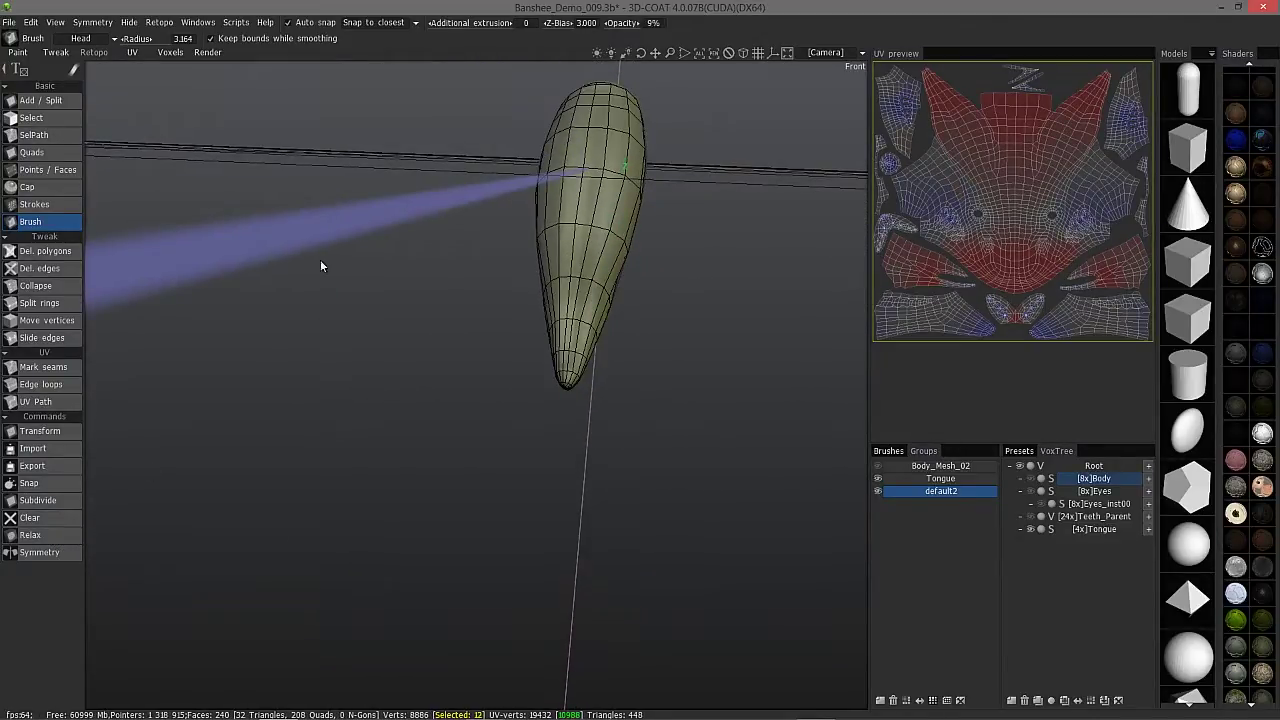
left_click_drag(443, 187, 1134, 258)
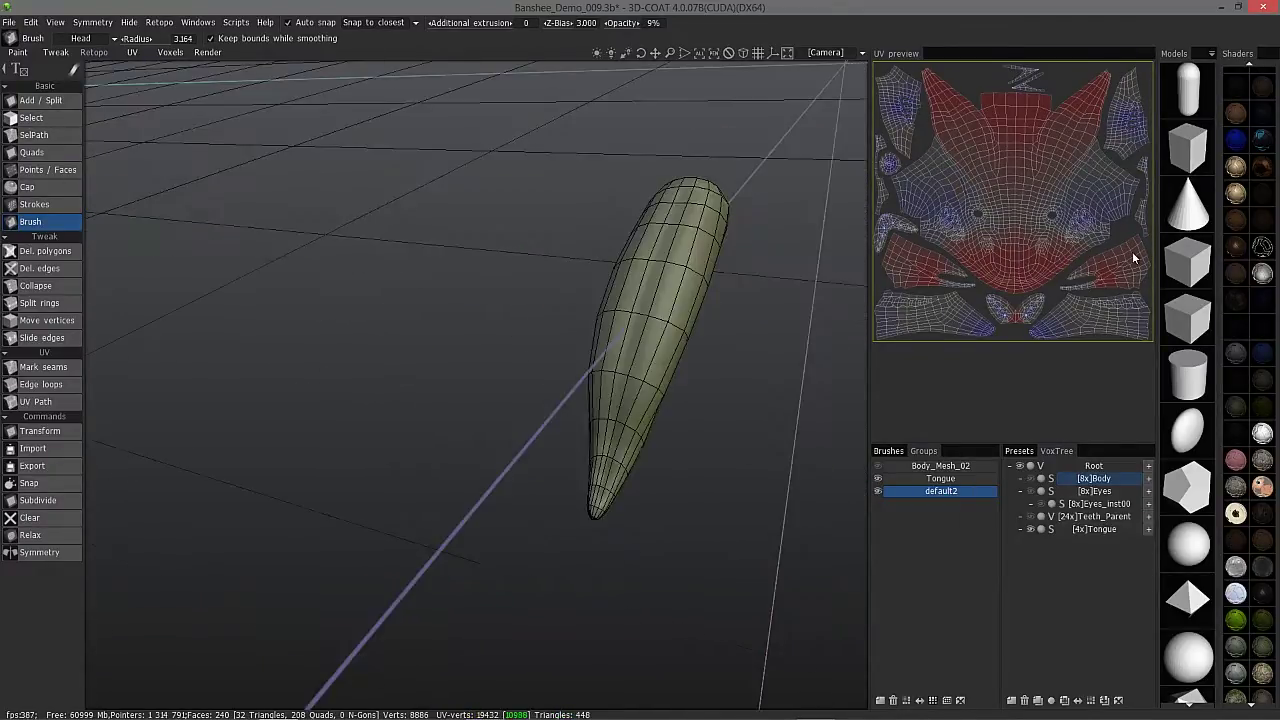